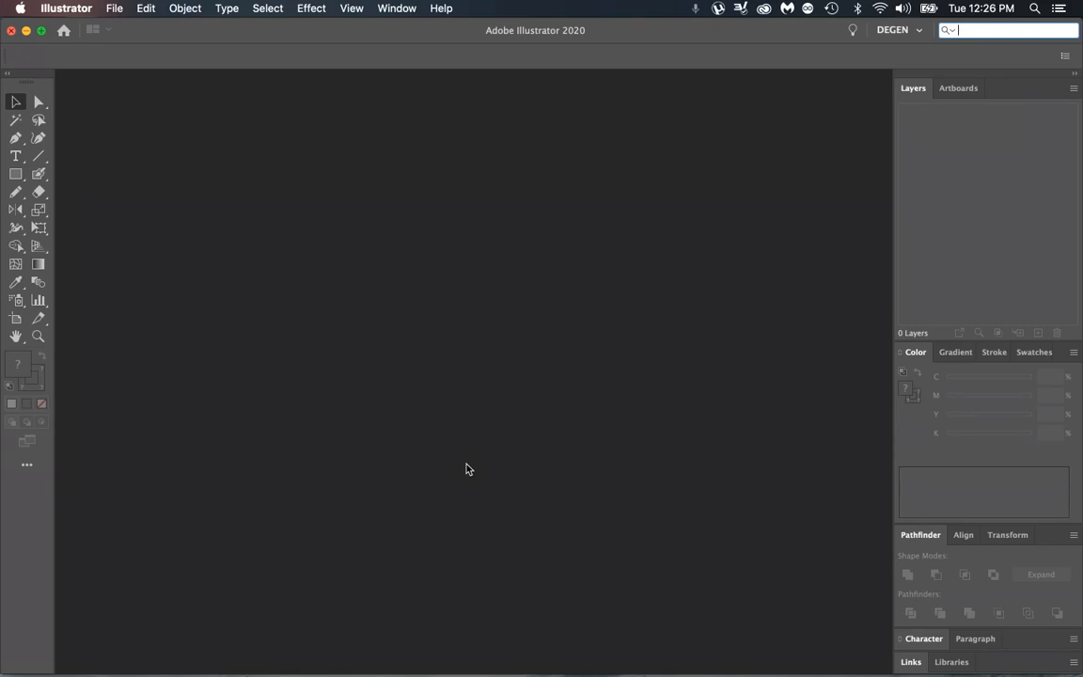
Switch to Google Chrome and open the Redraw Exercise Overview page from the course modules
{"action": "mouse_move", "coordinate": [260, 670]}
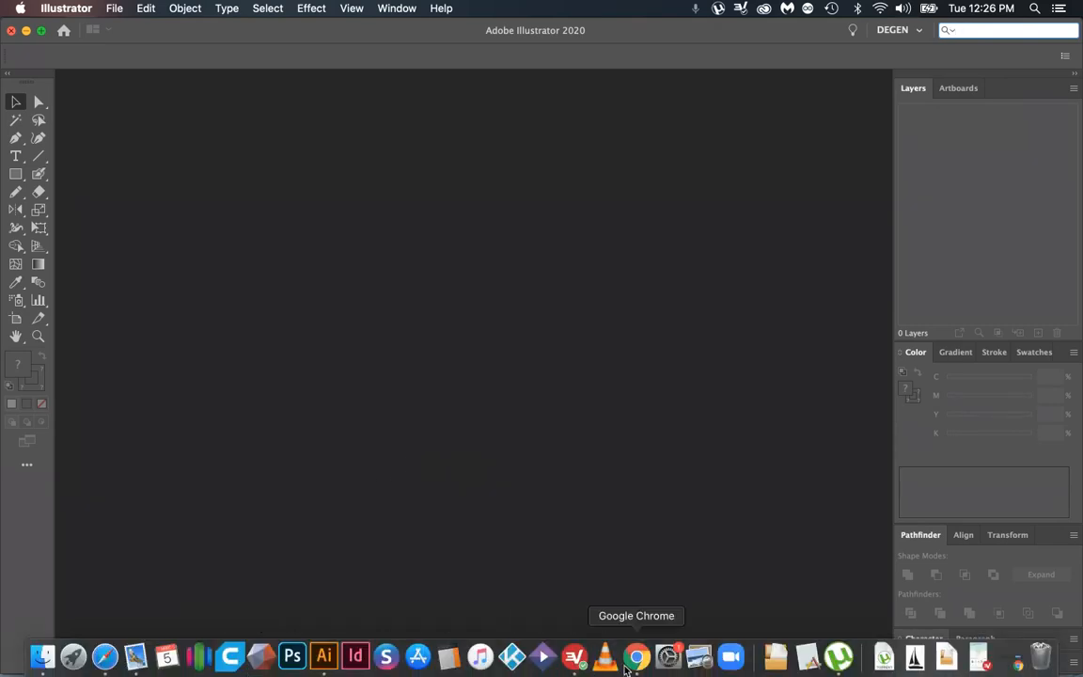
{"action": "left_click", "coordinate": [636, 658]}
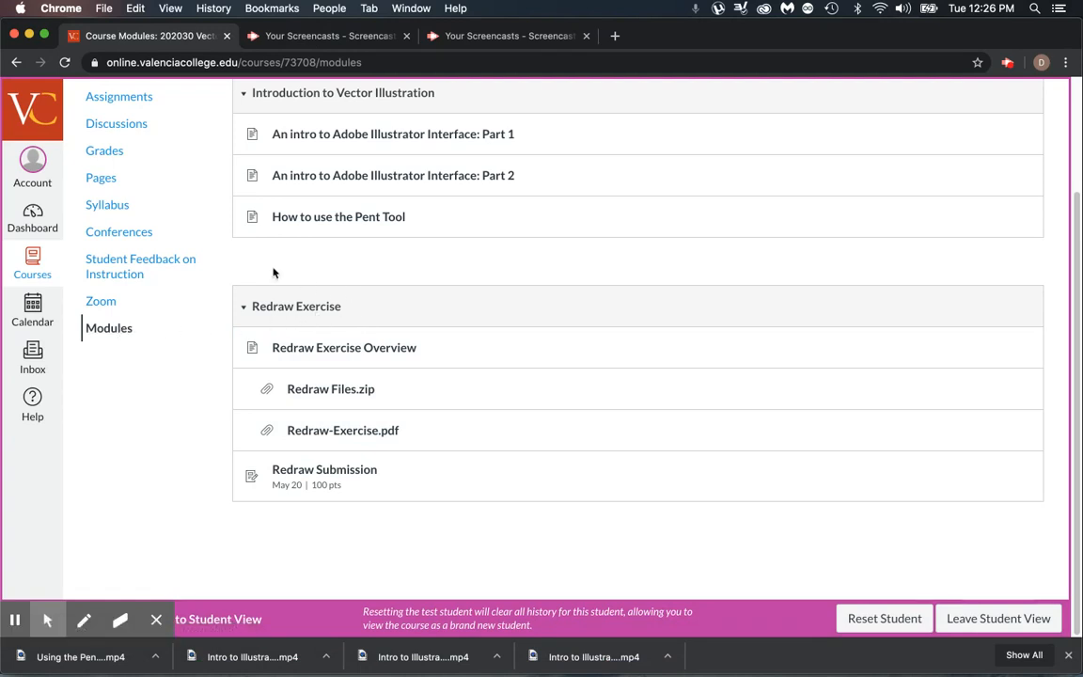
{"action": "left_click", "coordinate": [341, 353]}
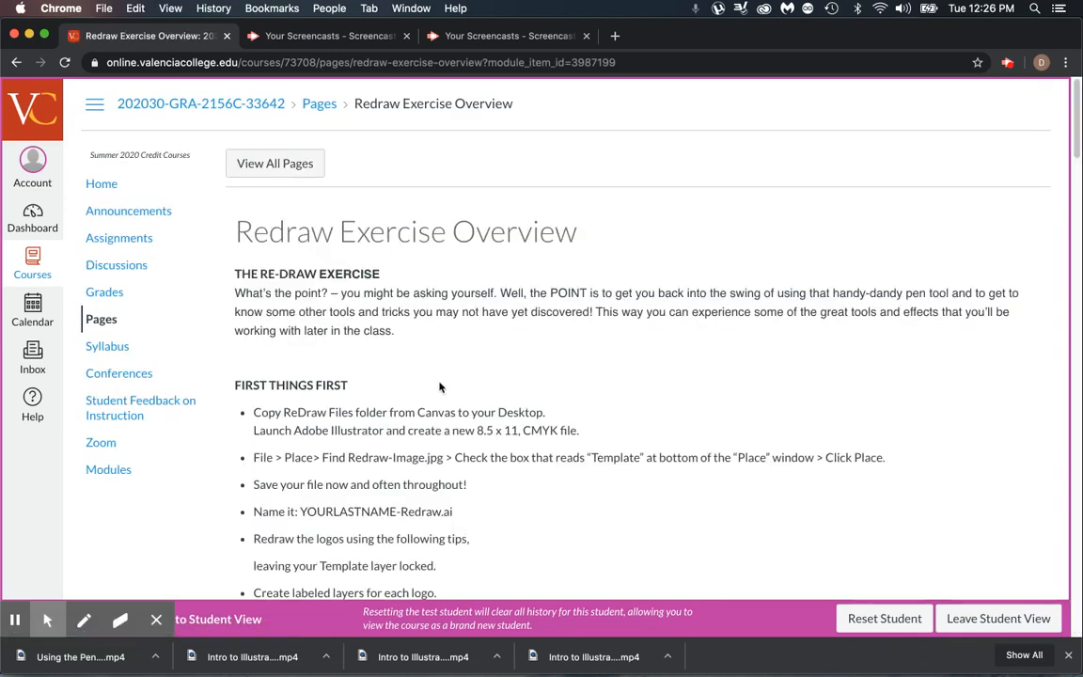
Read through the Redraw Exercise Overview, from the setup instructions and the four logo sections to the file links at the end
{"action": "scroll", "coordinate": [436, 388], "scroll_direction": "down", "scroll_amount": 2}
{"action": "scroll", "coordinate": [430, 373], "scroll_direction": "down", "scroll_amount": 7}
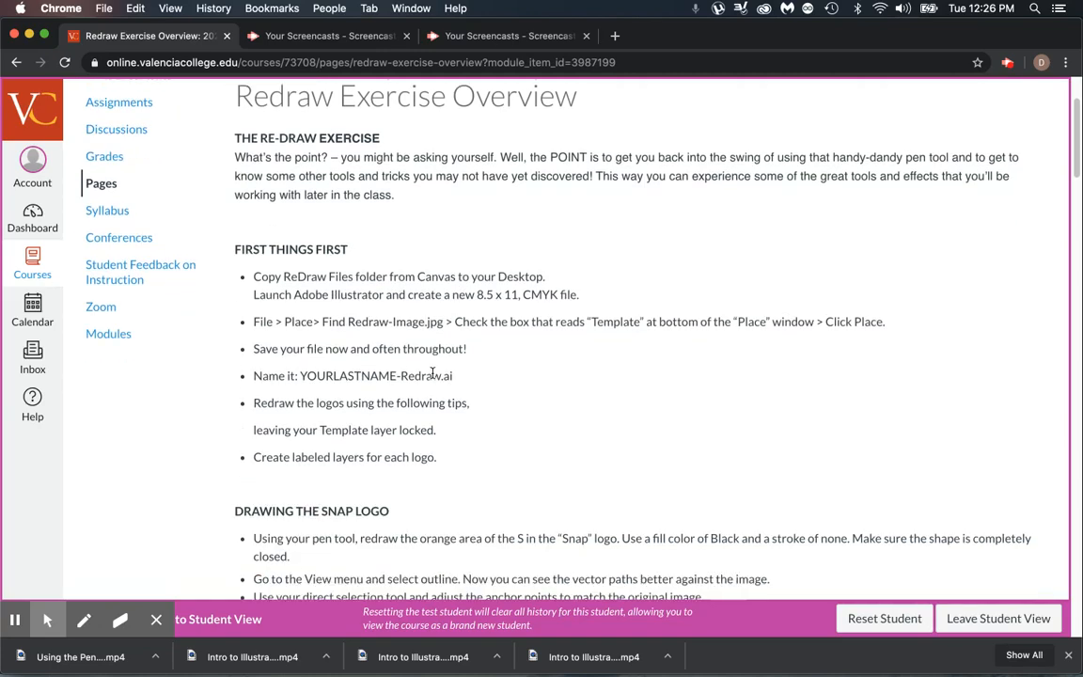
{"action": "scroll", "coordinate": [433, 374], "scroll_direction": "down", "scroll_amount": 8}
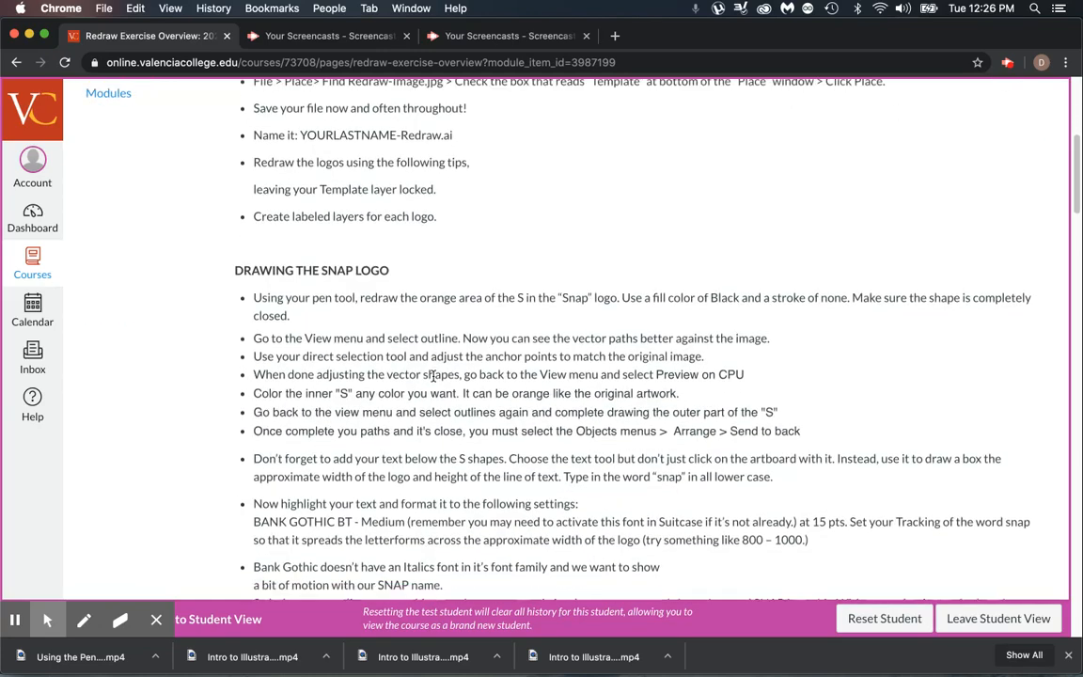
{"action": "scroll", "coordinate": [434, 376], "scroll_direction": "down", "scroll_amount": 8}
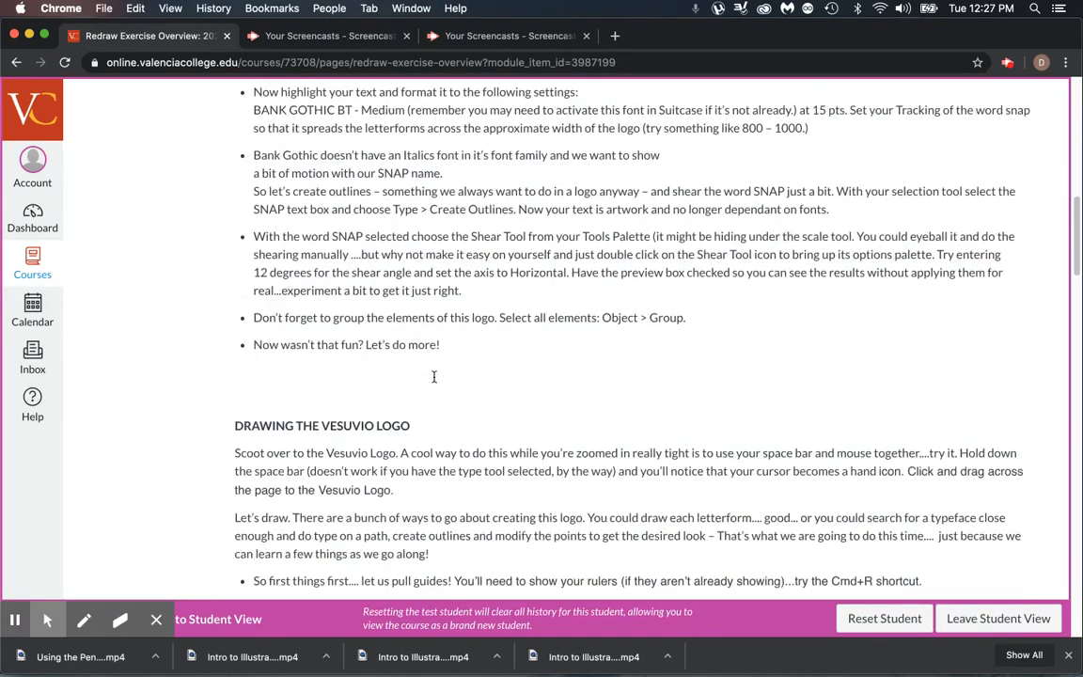
{"action": "scroll", "coordinate": [433, 380], "scroll_direction": "up", "scroll_amount": 20}
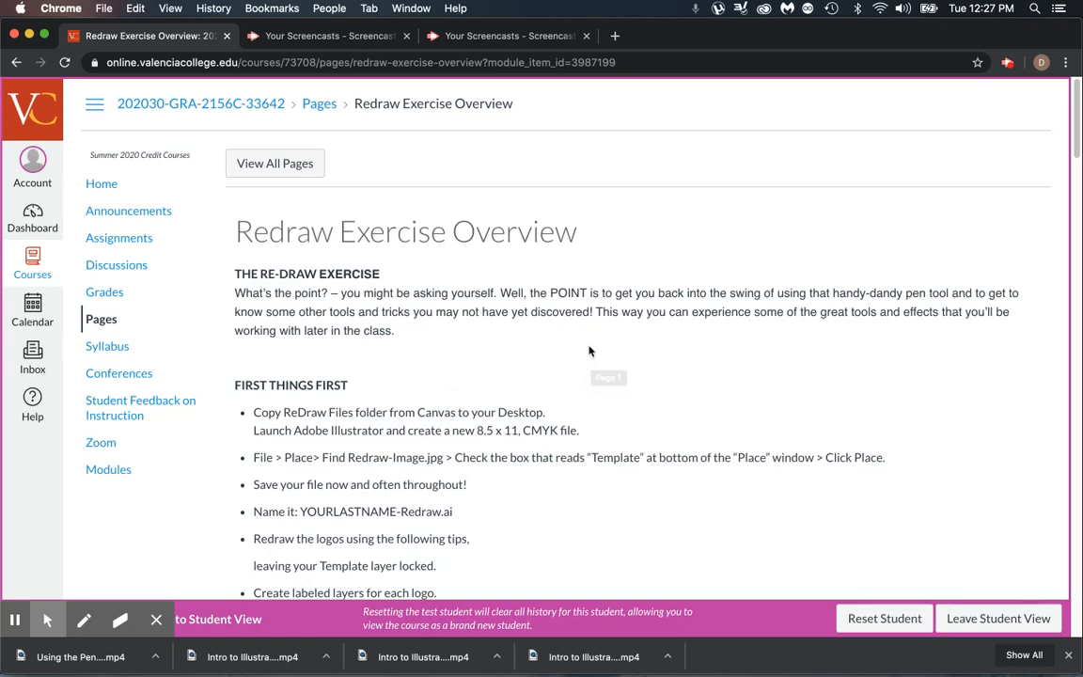
{"action": "scroll", "coordinate": [213, 448], "scroll_direction": "down", "scroll_amount": 5}
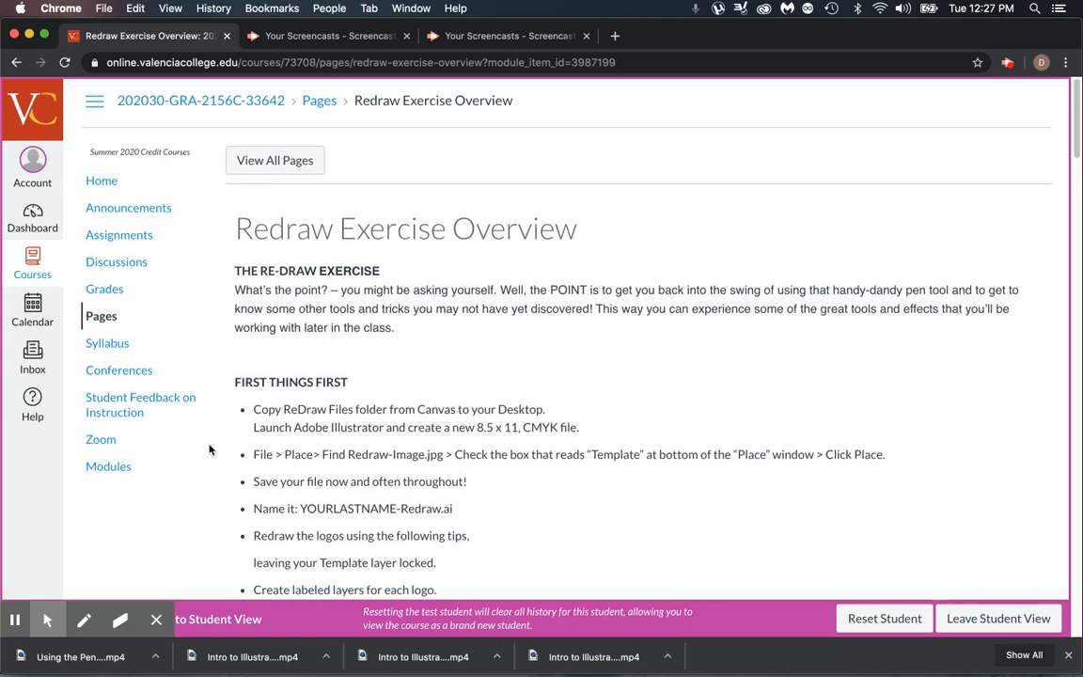
{"action": "scroll", "coordinate": [213, 448], "scroll_direction": "down", "scroll_amount": 8}
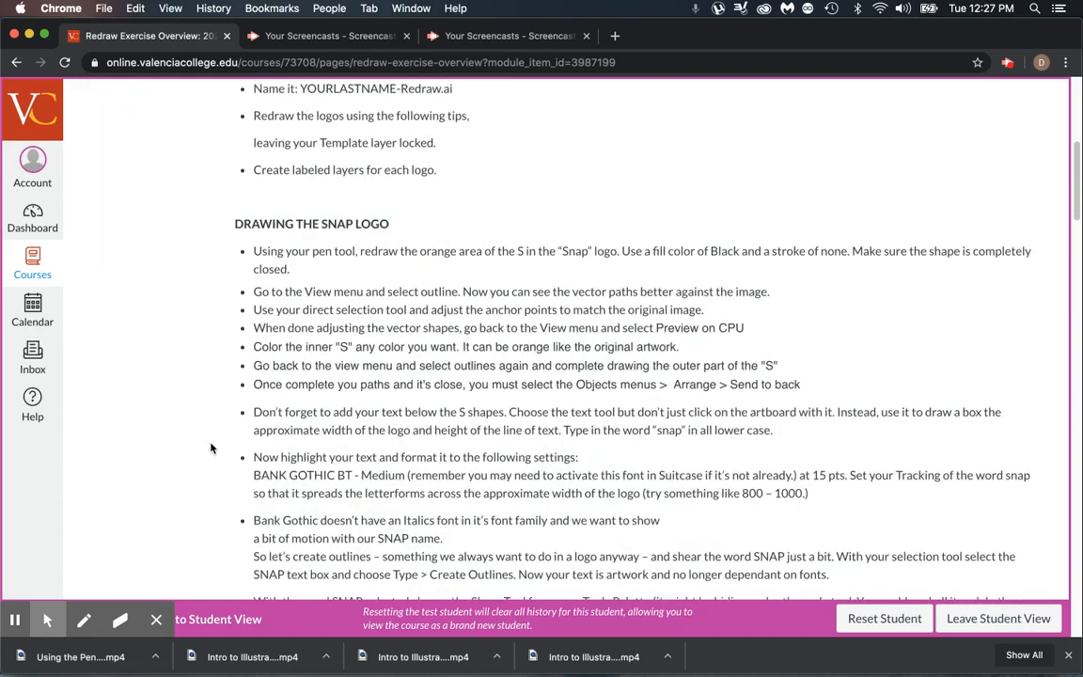
{"action": "scroll", "coordinate": [213, 449], "scroll_direction": "down", "scroll_amount": 7}
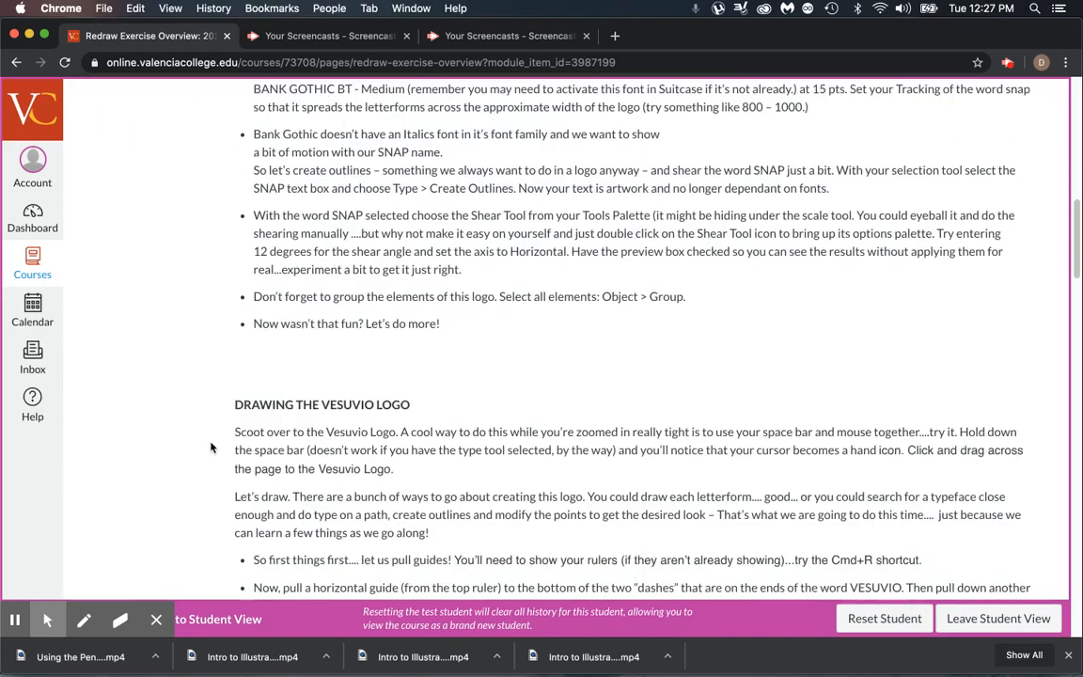
{"action": "scroll", "coordinate": [209, 445], "scroll_direction": "down", "scroll_amount": 7}
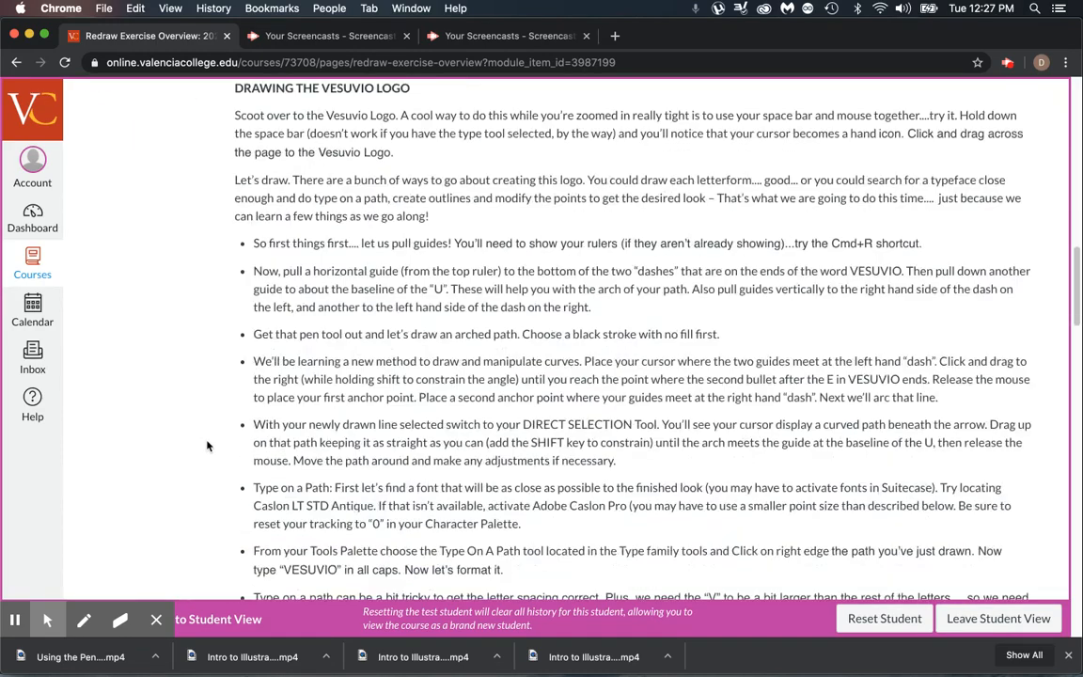
{"action": "scroll", "coordinate": [209, 446], "scroll_direction": "down", "scroll_amount": 18}
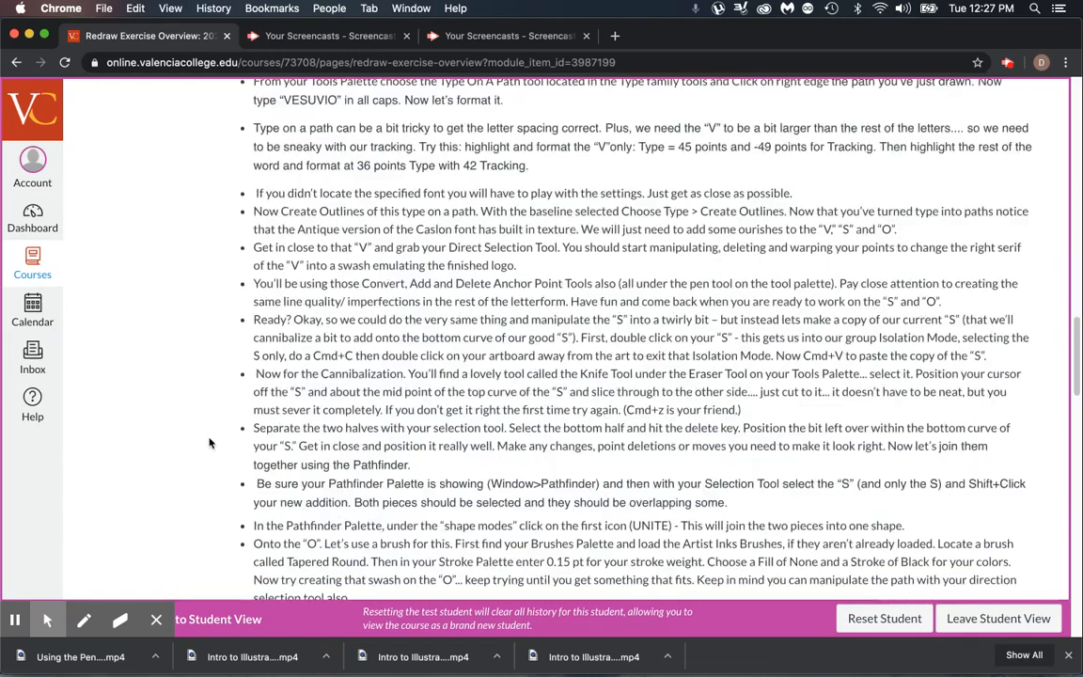
{"action": "scroll", "coordinate": [211, 441], "scroll_direction": "down", "scroll_amount": 4}
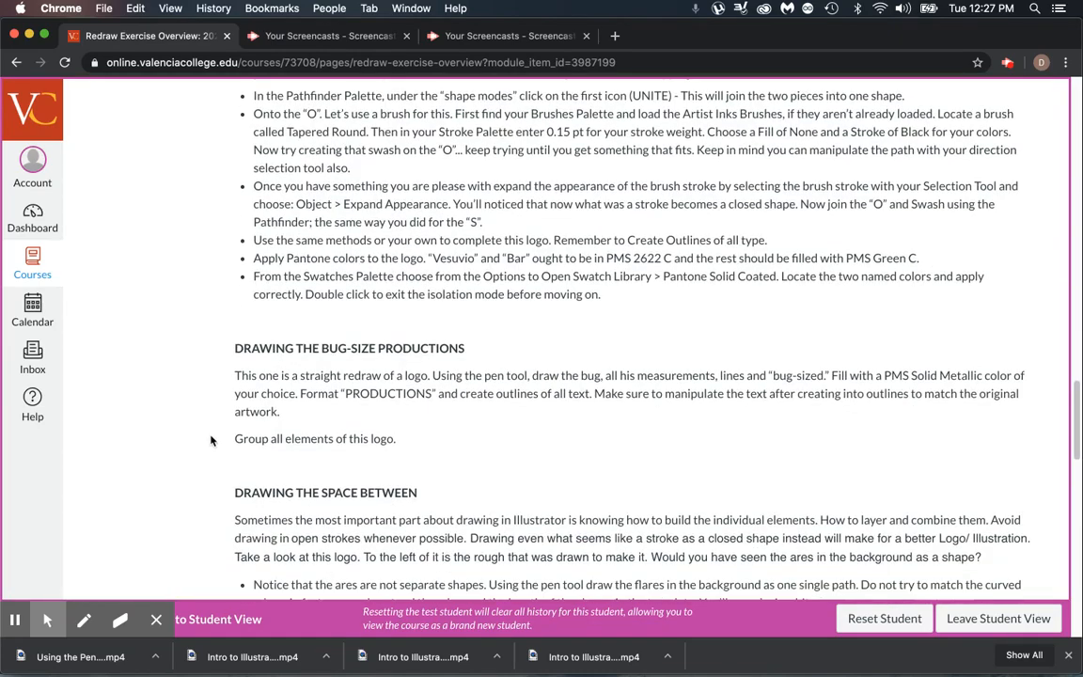
{"action": "scroll", "coordinate": [210, 441], "scroll_direction": "down", "scroll_amount": 13}
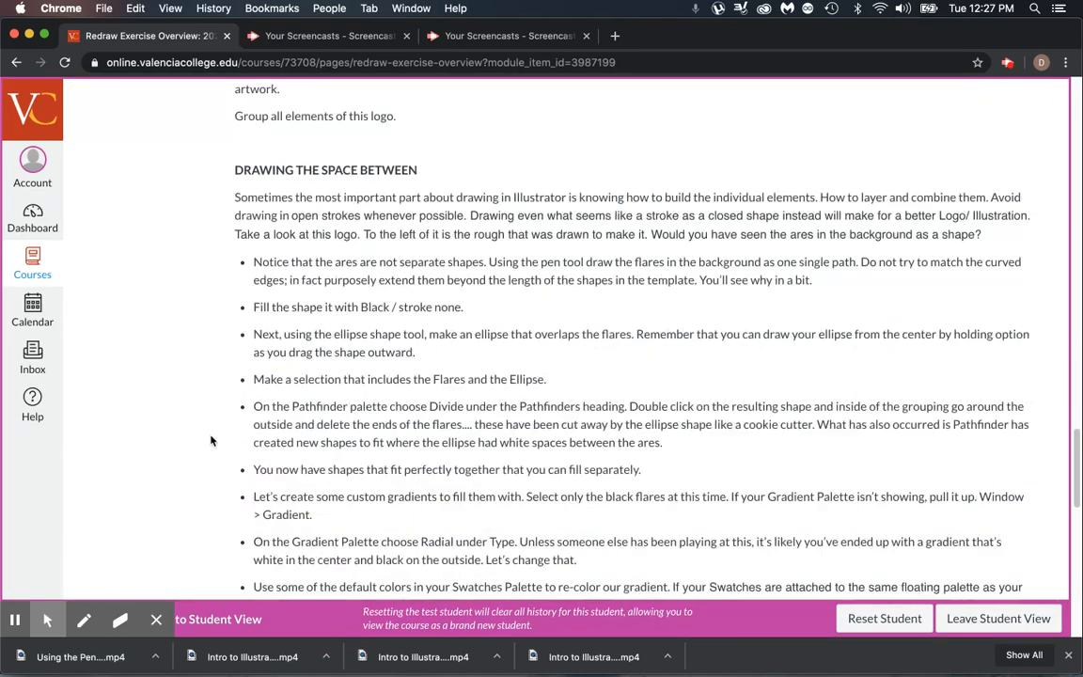
{"action": "scroll", "coordinate": [211, 441], "scroll_direction": "down", "scroll_amount": 13}
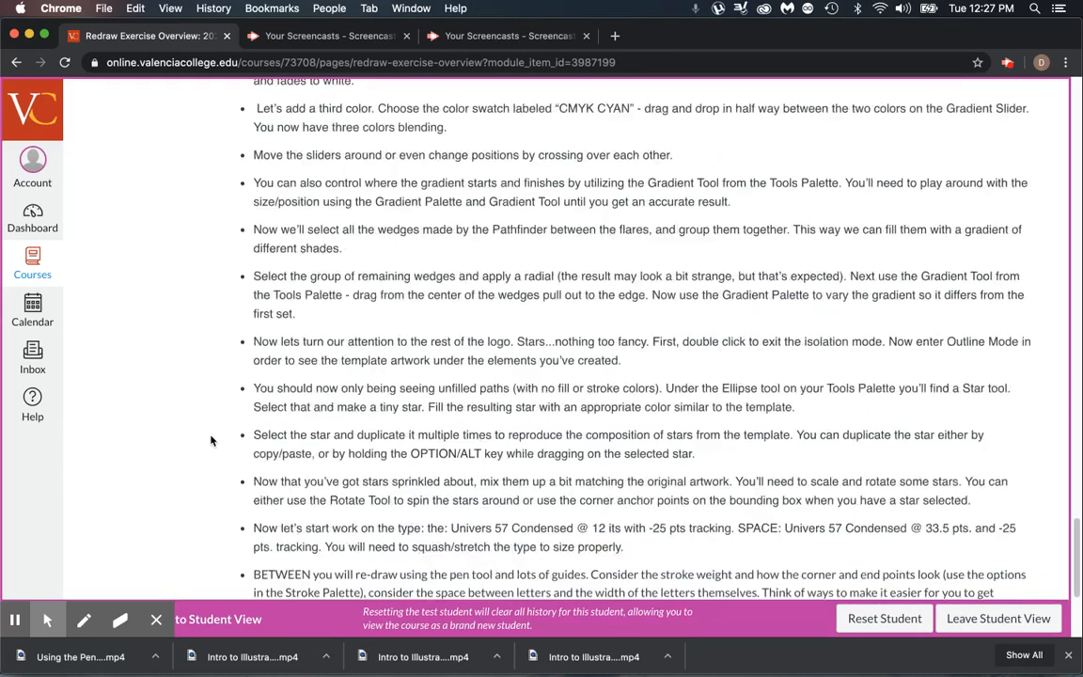
{"action": "scroll", "coordinate": [211, 441], "scroll_direction": "down", "scroll_amount": 1}
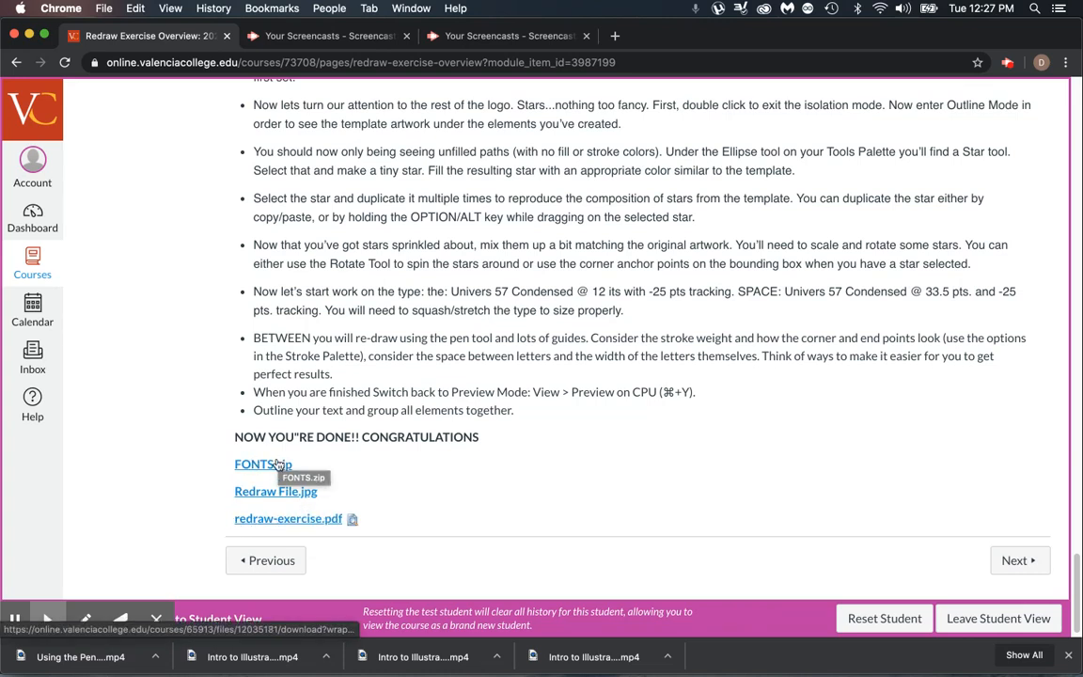
Return to the course modules, open the Redraw-Exercise.pdf item and download redraw-exercise-1.pdf
{"action": "left_click", "coordinate": [15, 63]}
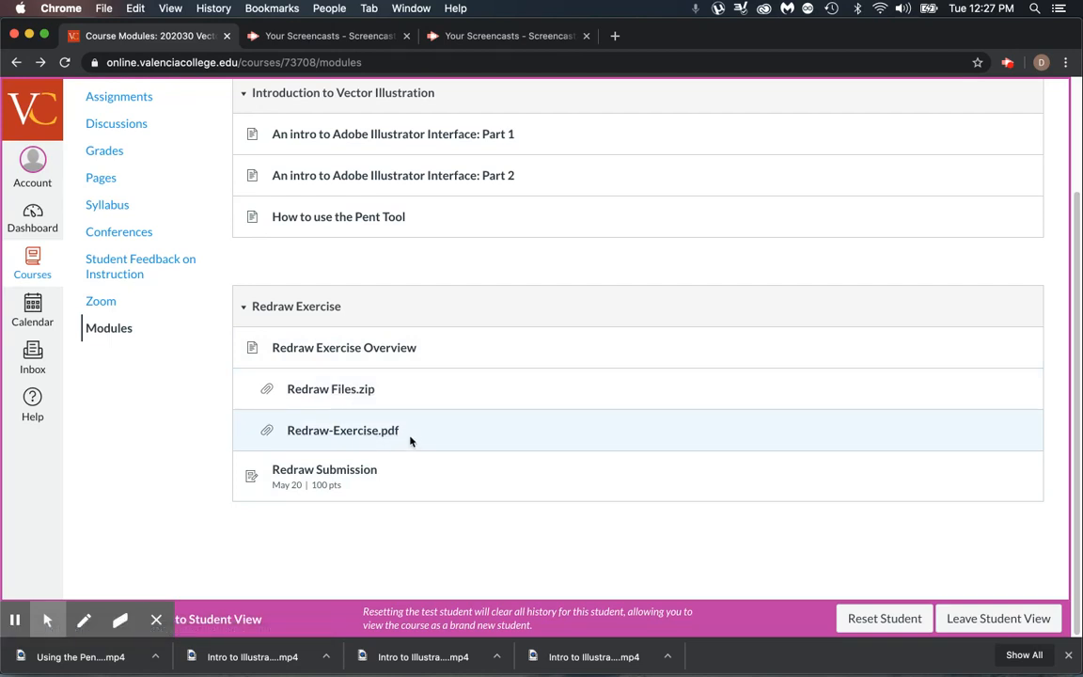
{"action": "left_click", "coordinate": [364, 434]}
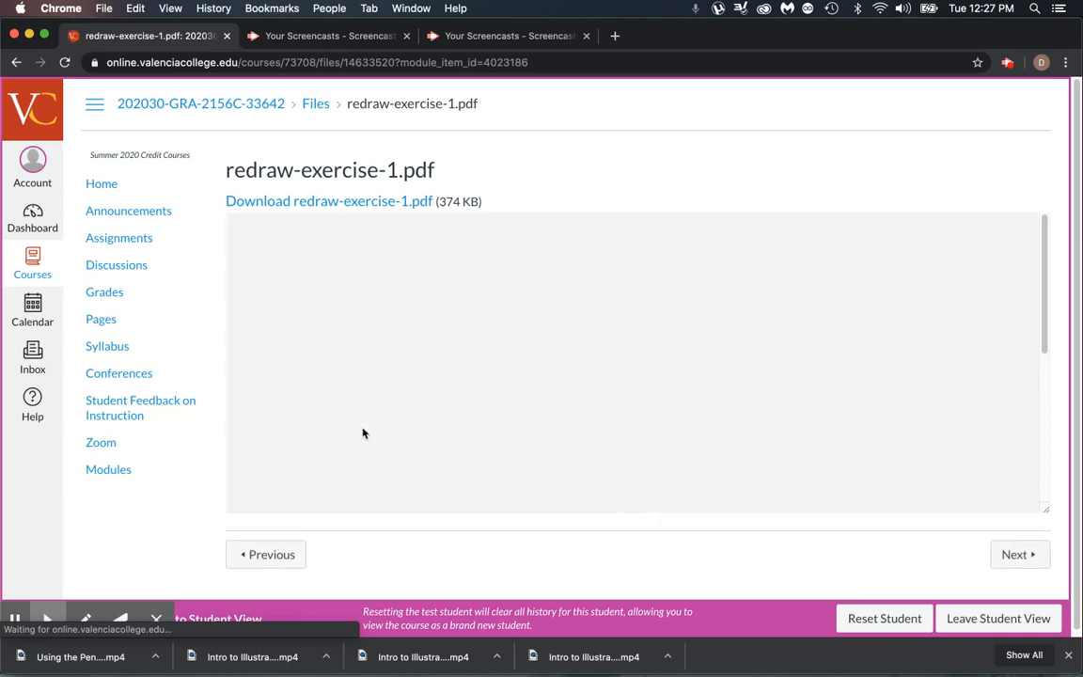
{"action": "left_click", "coordinate": [378, 201]}
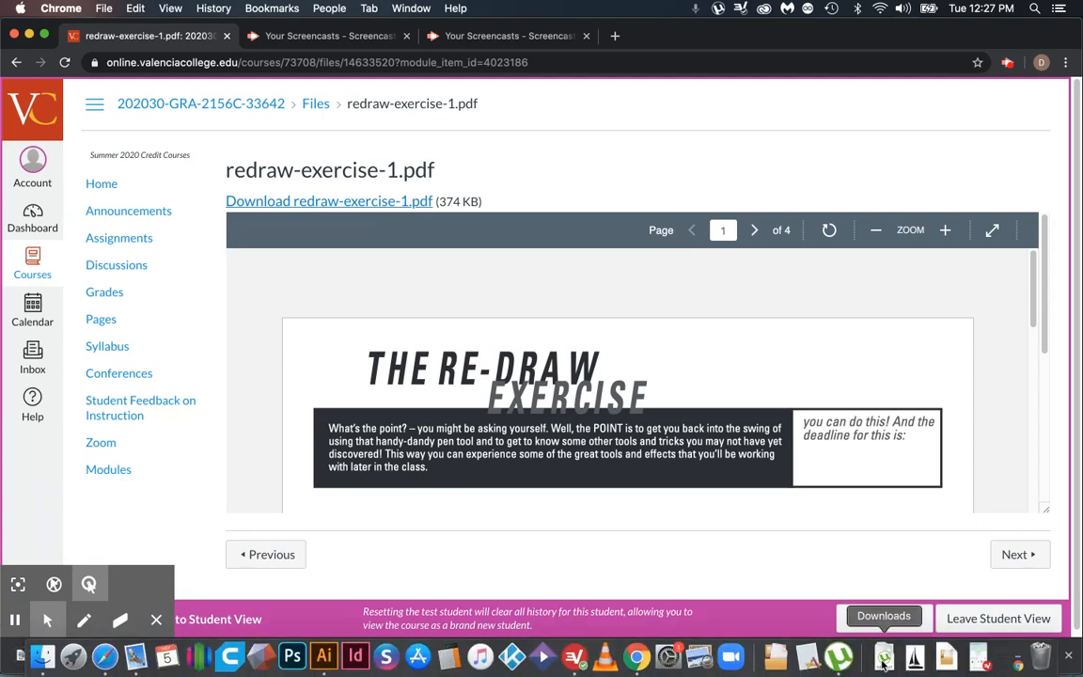
Show the Downloads folder in Finder and open redraw-exercise-1.pdf from it
{"action": "right_click", "coordinate": [885, 654]}
{"action": "left_click", "coordinate": [902, 611]}
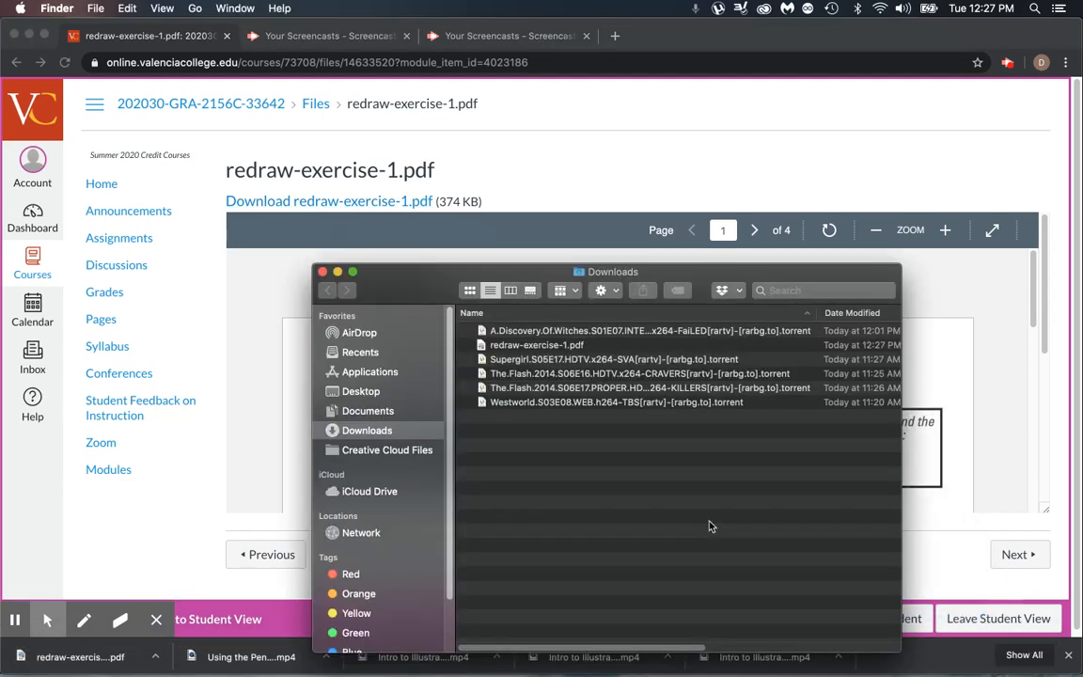
{"action": "double_click", "coordinate": [501, 346]}
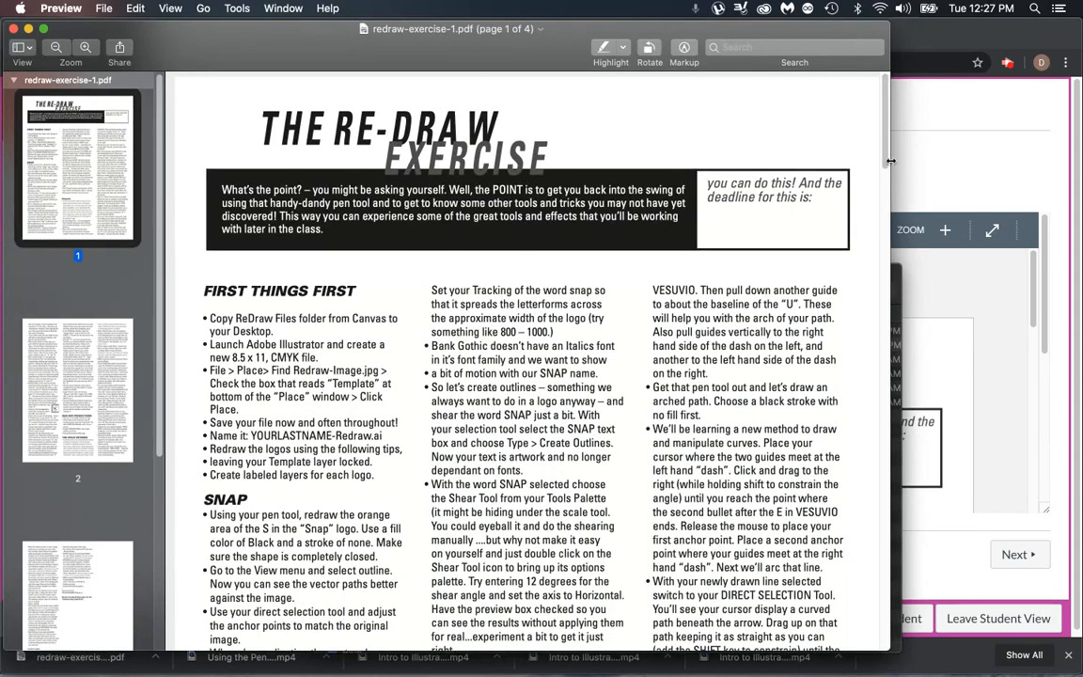
Switch back to Chrome and reopen the Redraw Exercise Overview page from the course modules
{"action": "left_click", "coordinate": [936, 126]}
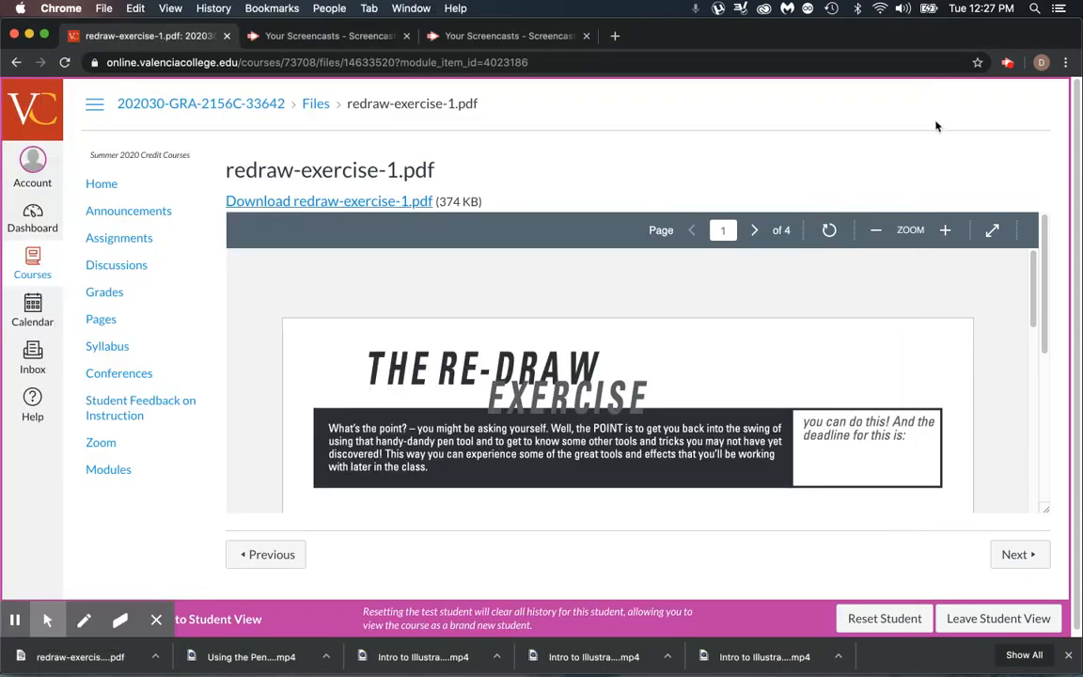
{"action": "left_click", "coordinate": [112, 473]}
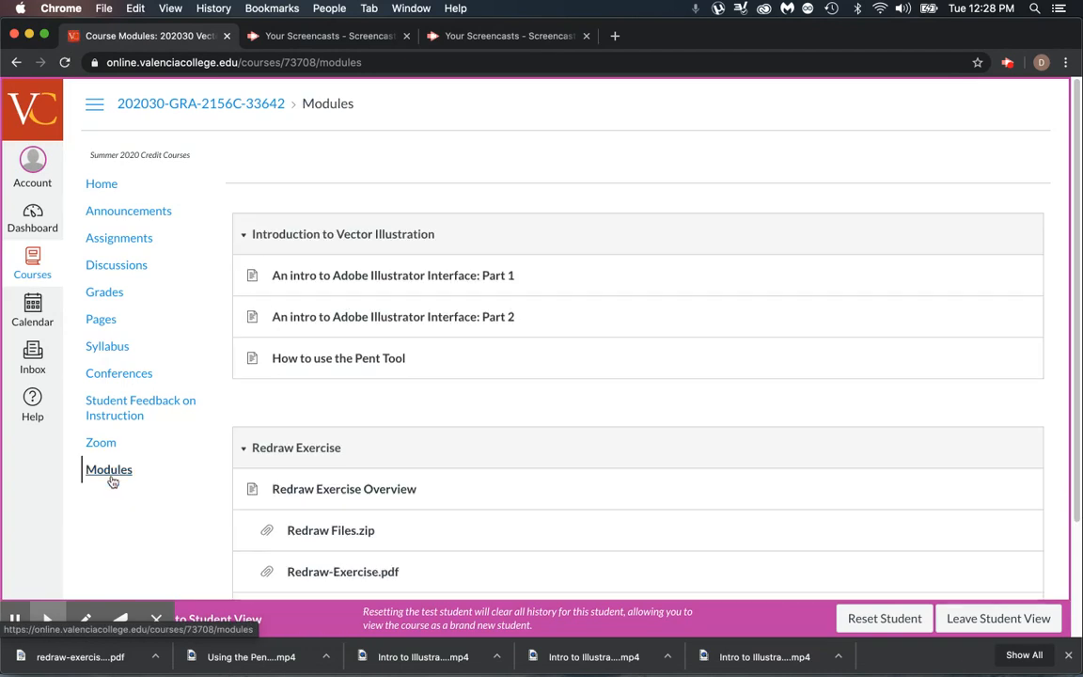
{"action": "left_click", "coordinate": [351, 492]}
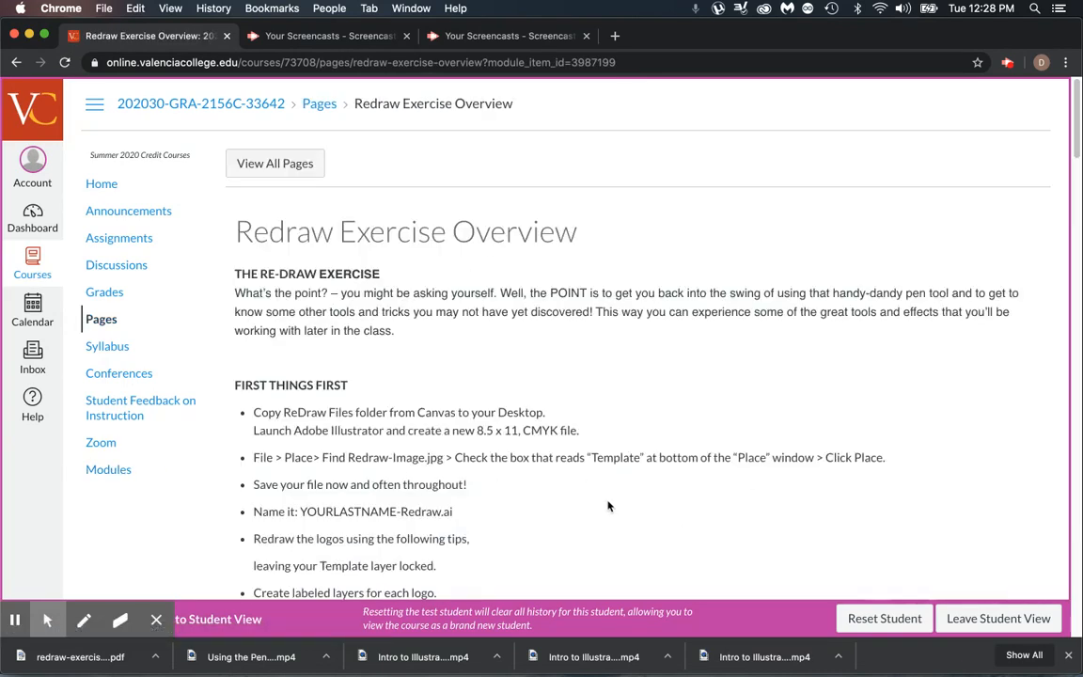
Switch to Preview, examine the instructions, grading criteria and logo artwork in redraw-exercise-1.pdf, and close the document
{"action": "mouse_move", "coordinate": [564, 670]}
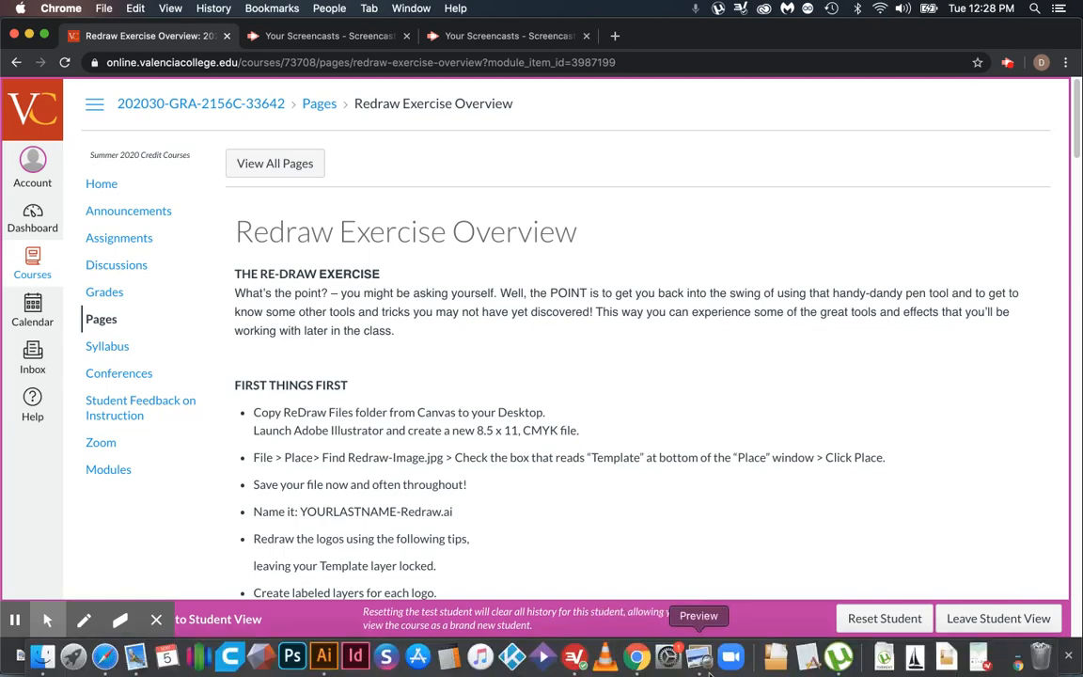
{"action": "left_click", "coordinate": [701, 658]}
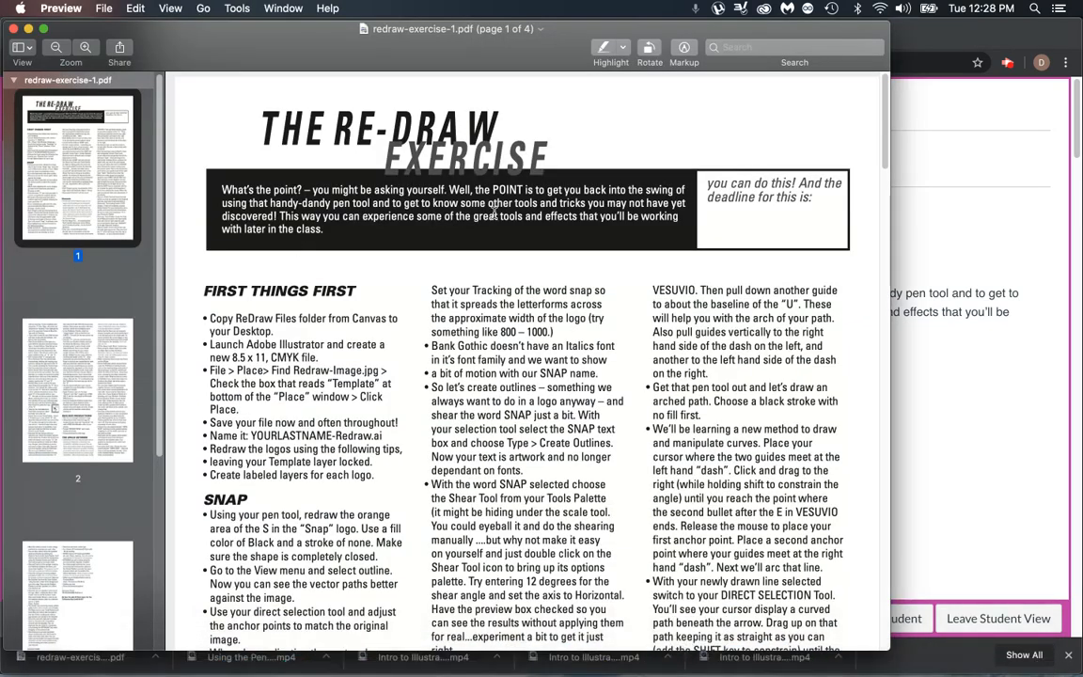
{"action": "scroll", "coordinate": [876, 155], "scroll_direction": "down", "scroll_amount": 10}
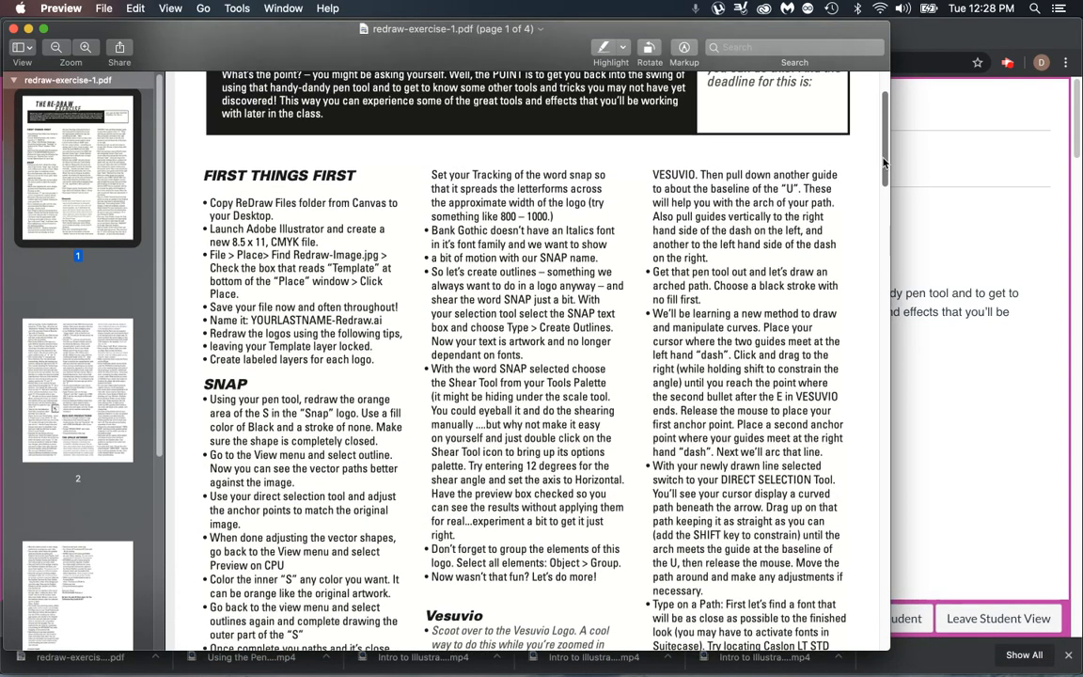
{"action": "scroll", "coordinate": [611, 217], "scroll_direction": "up", "scroll_amount": 2}
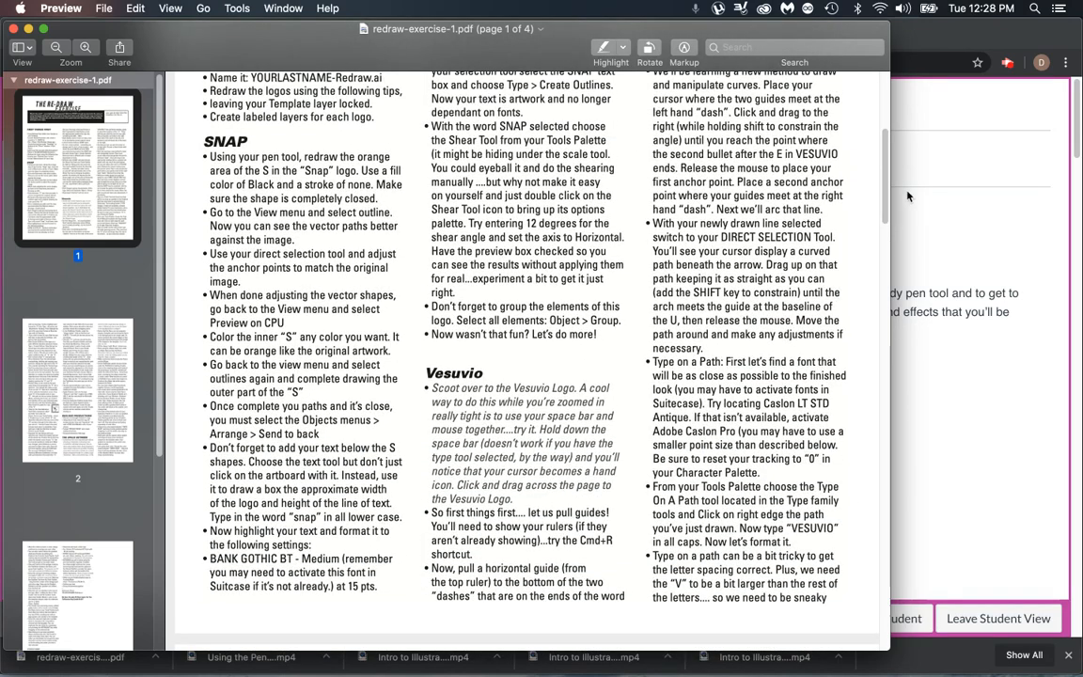
{"action": "scroll", "coordinate": [880, 266], "scroll_direction": "down", "scroll_amount": 8}
{"action": "scroll", "coordinate": [881, 266], "scroll_direction": "down", "scroll_amount": 20}
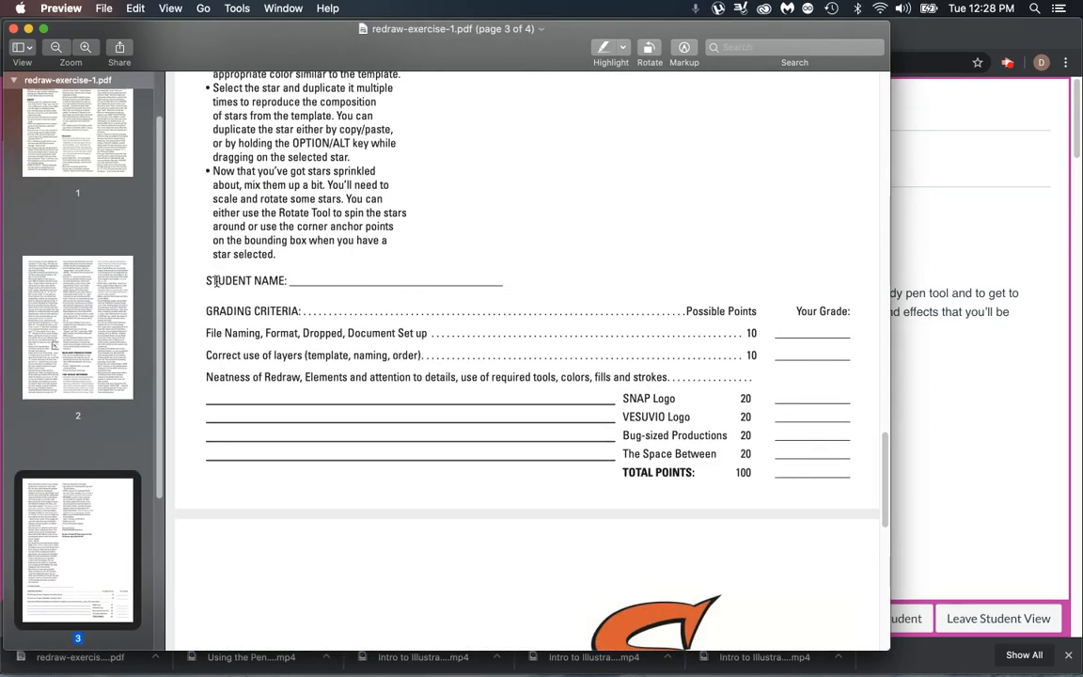
{"action": "left_click_drag", "start_coordinate": [885, 460], "coordinate": [855, 575]}
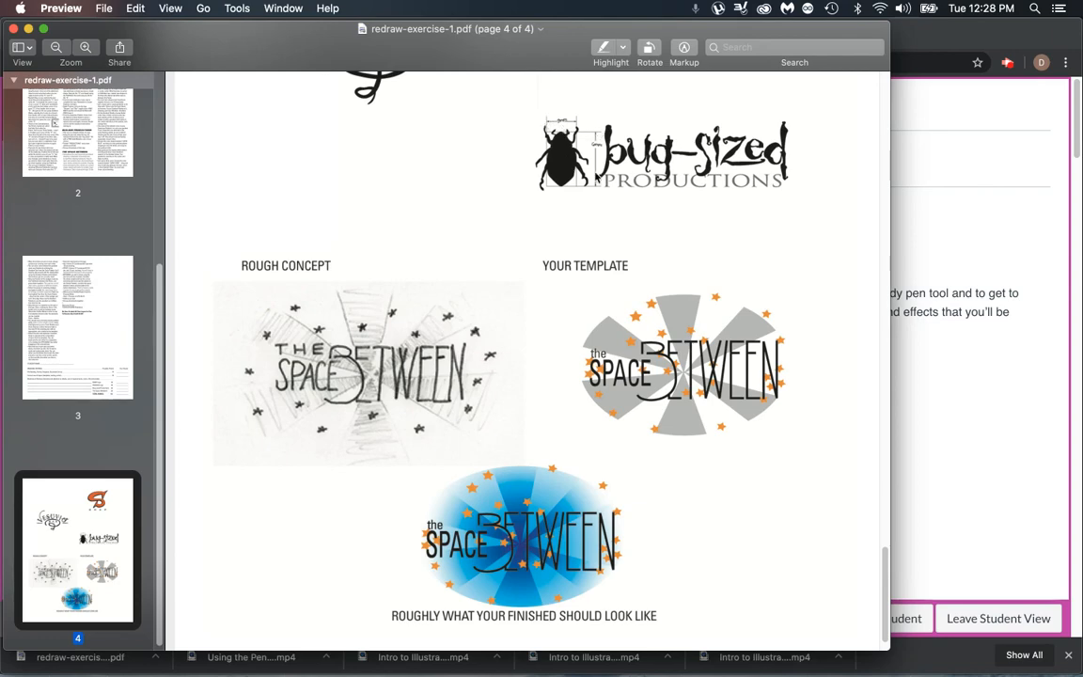
{"action": "left_click", "coordinate": [14, 31]}
Switch to Illustrator and create an 8.5 x 11 in portrait CMYK document named with the owner's last name followed by _Redraw
{"action": "mouse_move", "coordinate": [239, 660]}
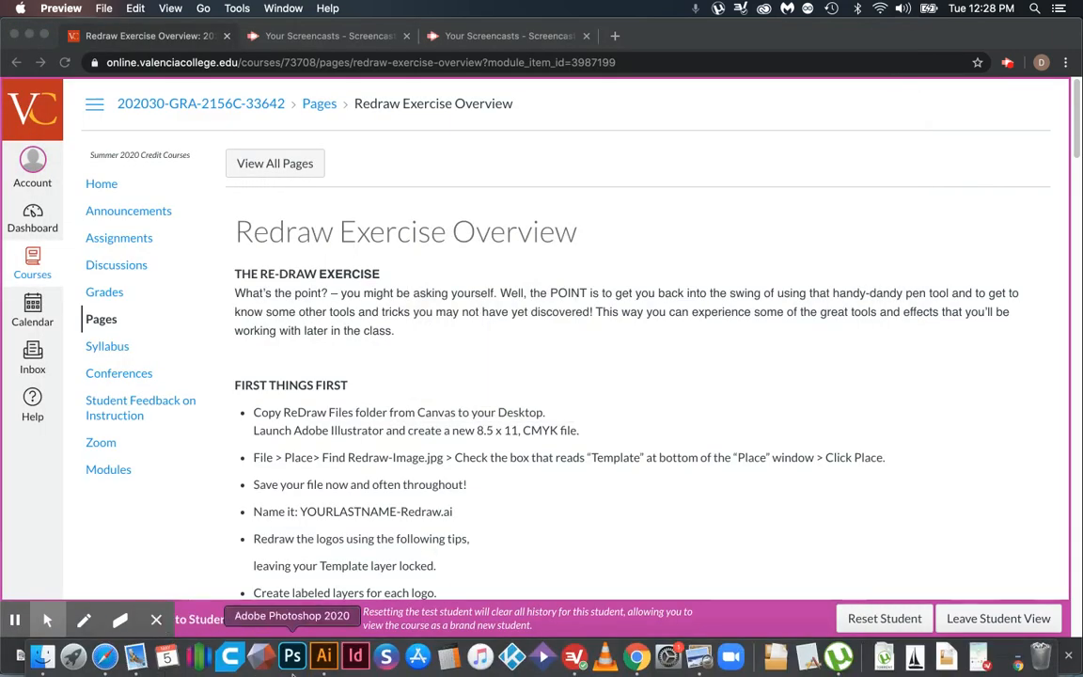
{"action": "left_click", "coordinate": [319, 656]}
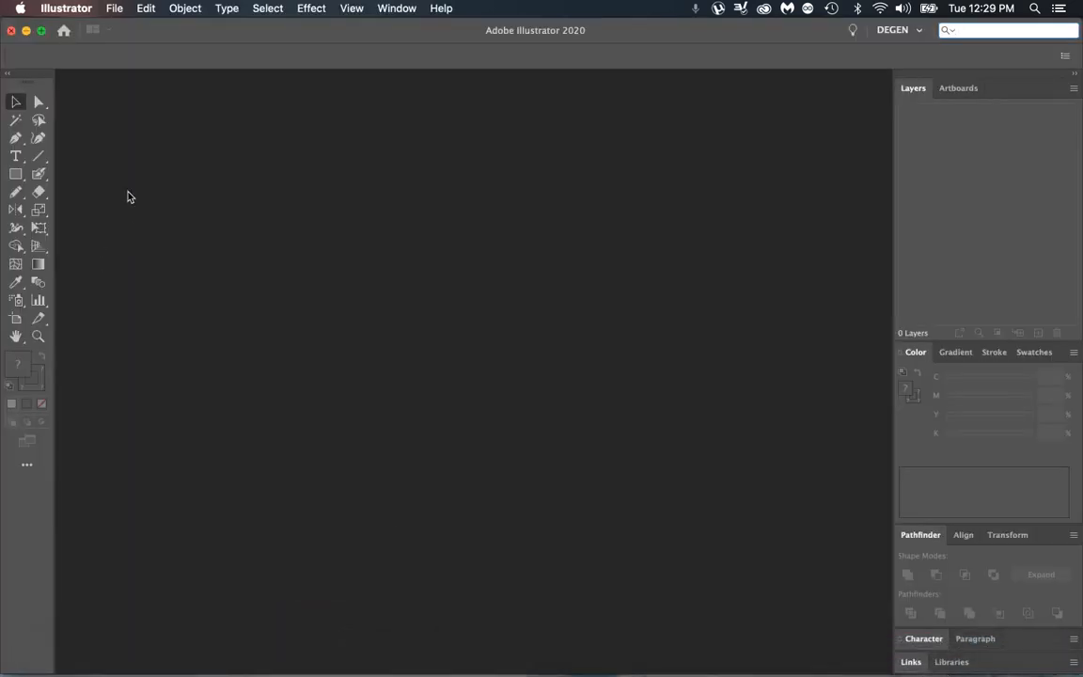
{"action": "left_click", "coordinate": [115, 9]}
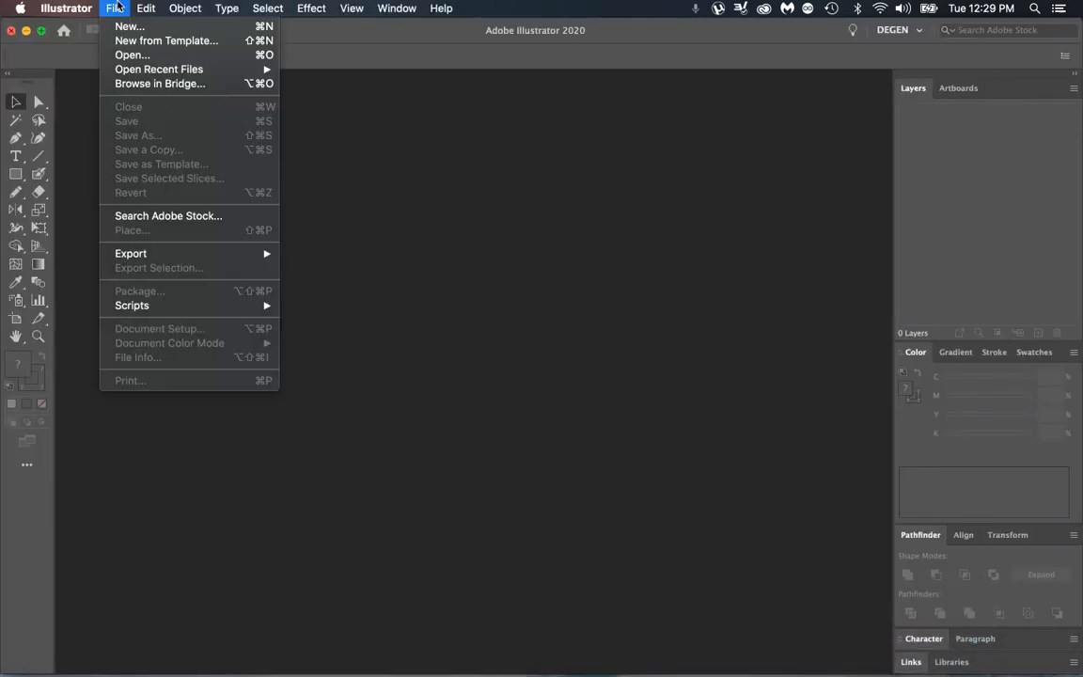
{"action": "left_click", "coordinate": [122, 26]}
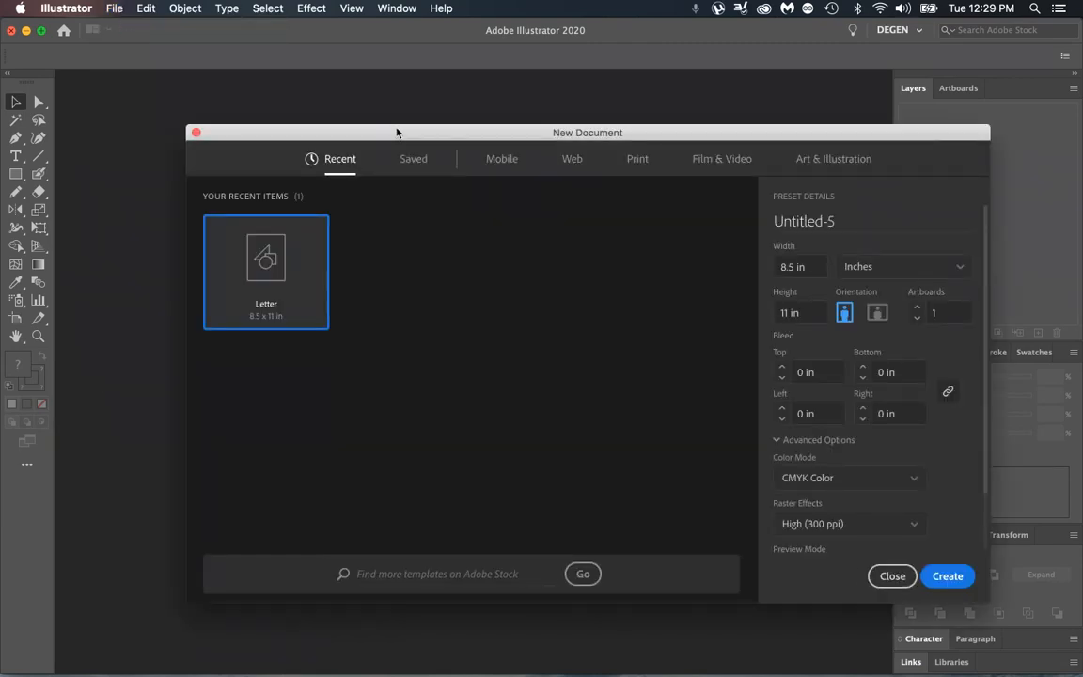
{"action": "left_click_drag", "start_coordinate": [398, 133], "coordinate": [344, 105]}
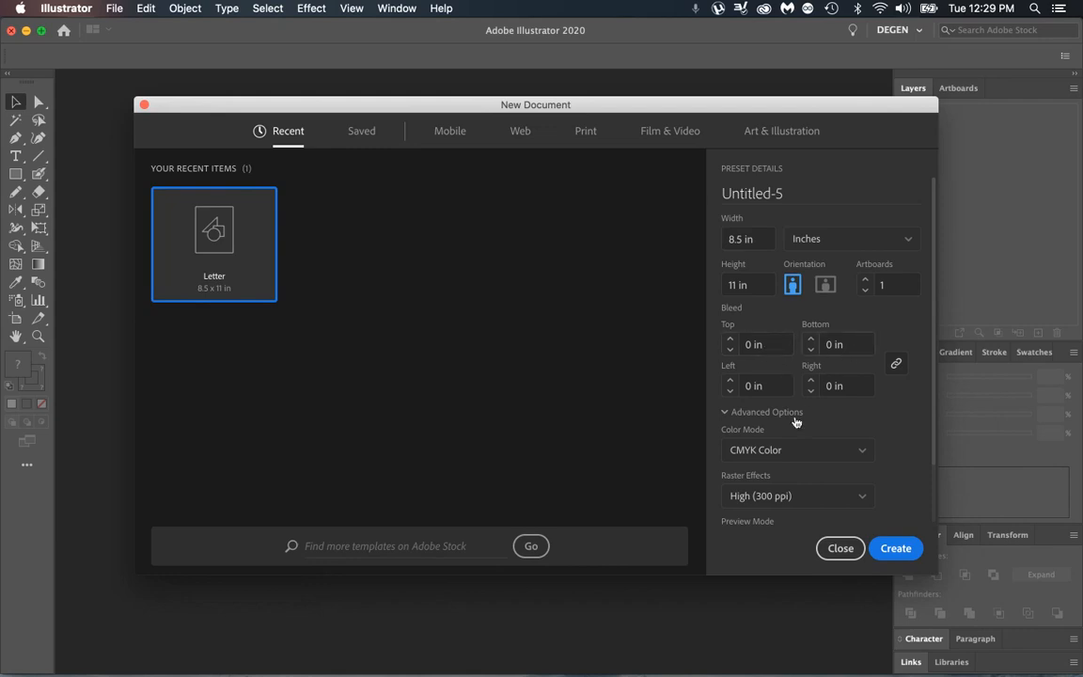
{"action": "left_click", "coordinate": [790, 193]}
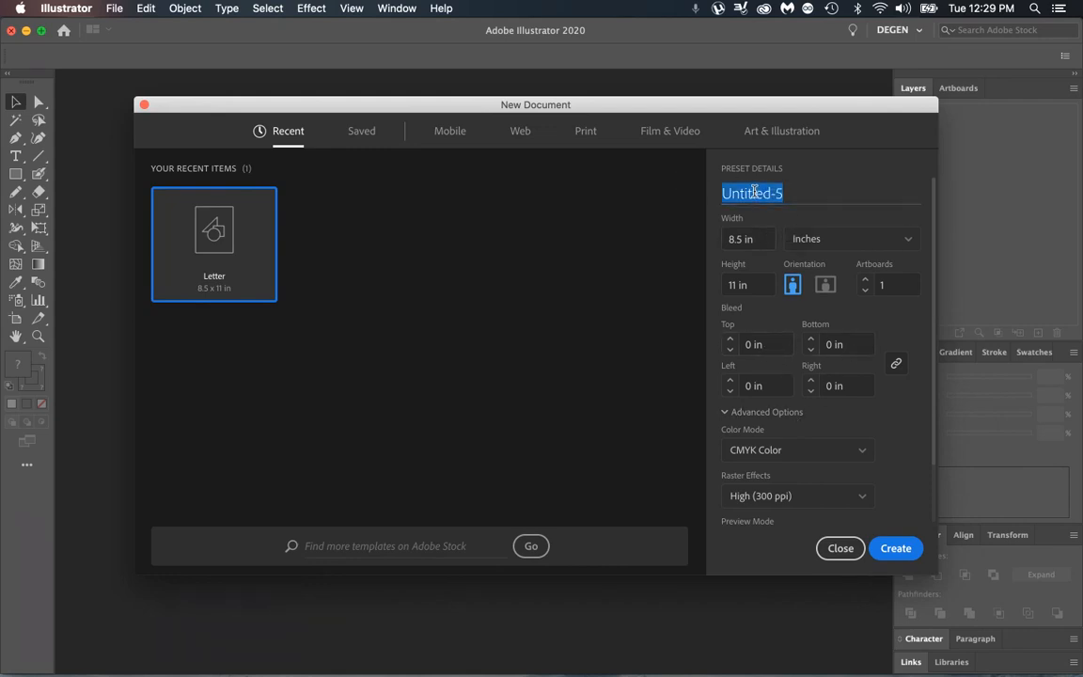
{"action": "type", "text": "Degen_Redraw"}
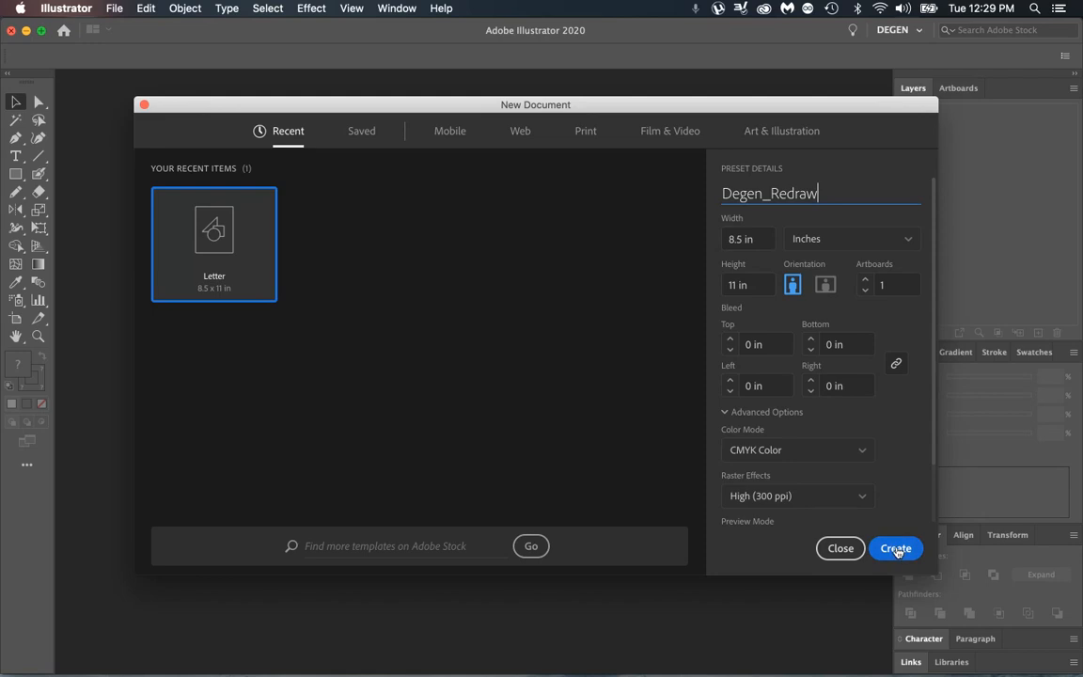
{"action": "left_click", "coordinate": [897, 549]}
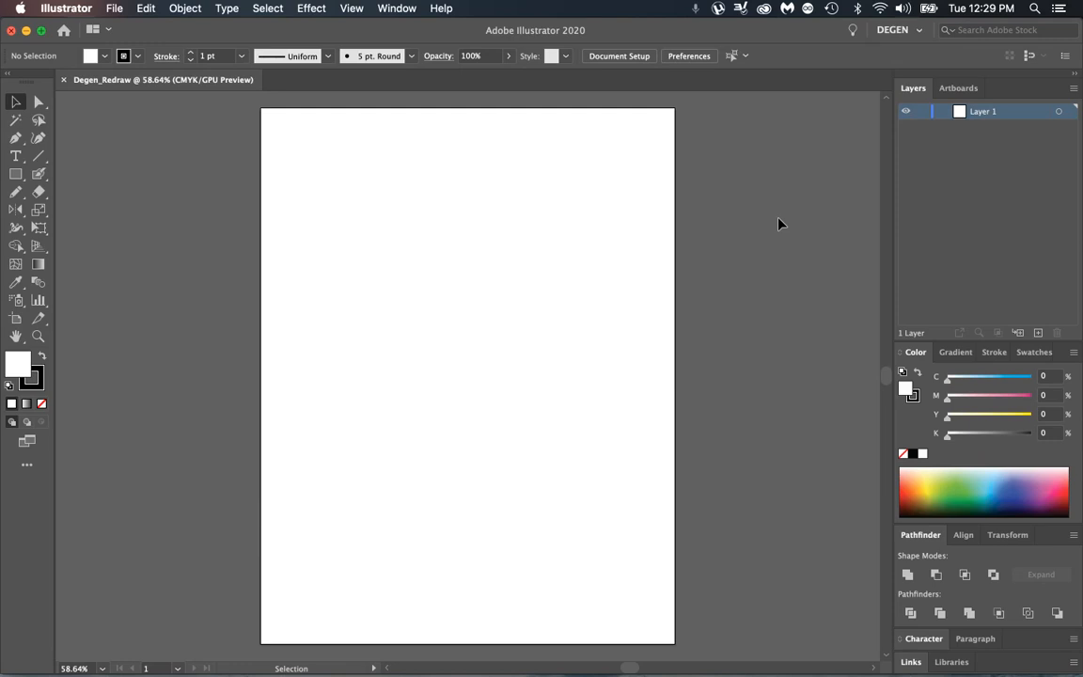
Place Redraw File.jpg from the Desktop's Redraw Files folder as a linked image, starting at the artboard's upper-left corner
{"action": "left_click", "coordinate": [113, 8]}
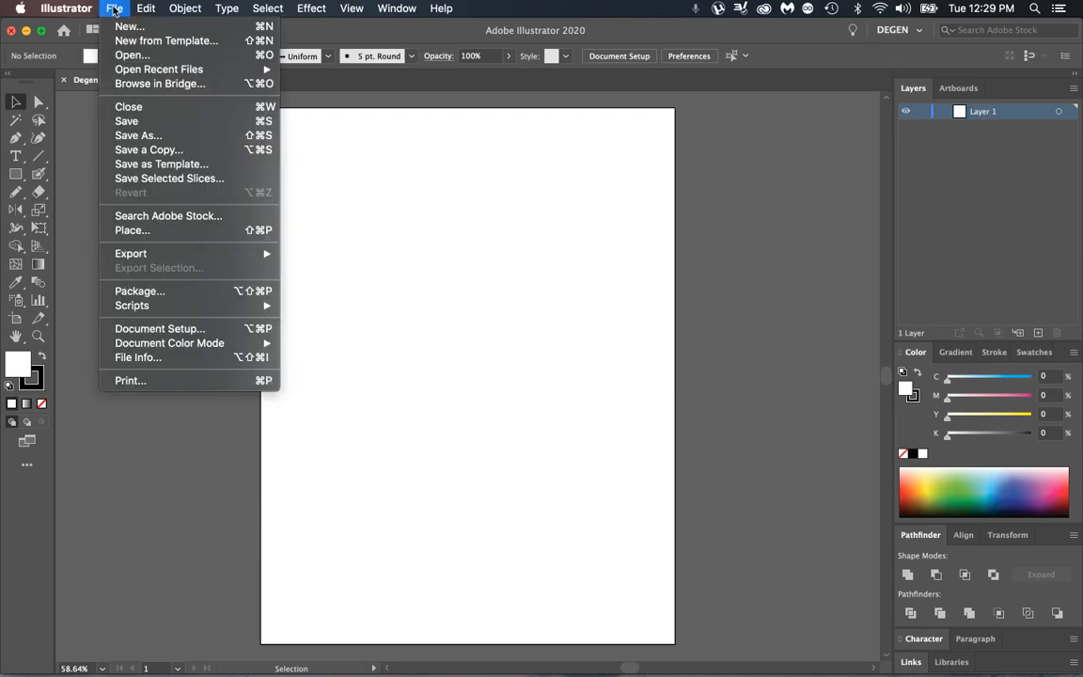
{"action": "left_click", "coordinate": [132, 232]}
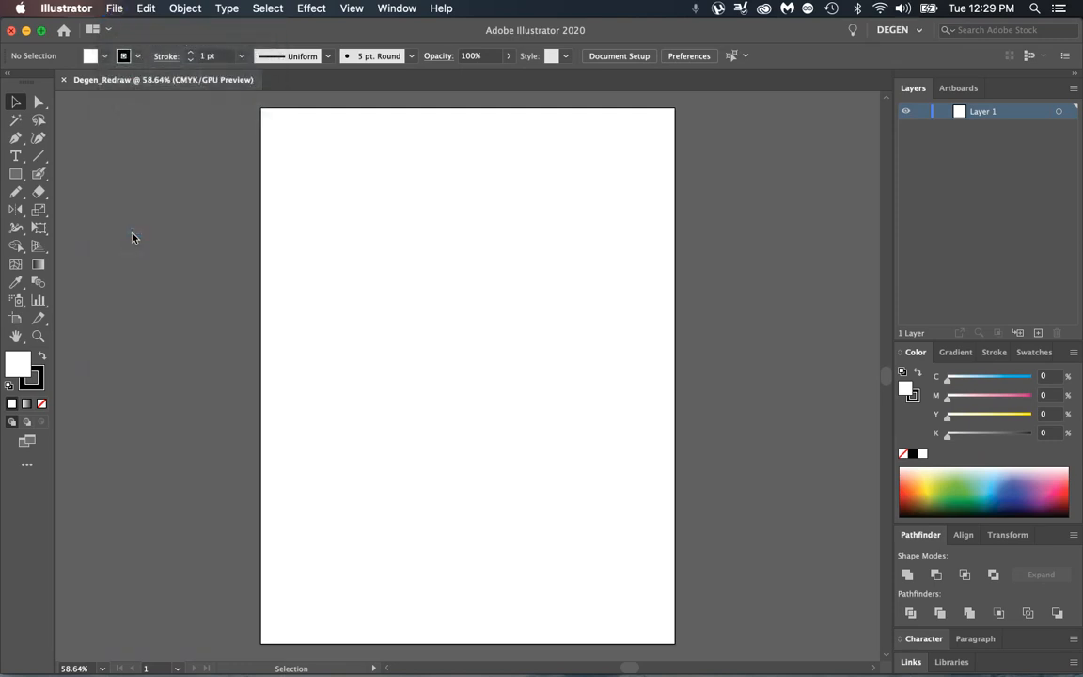
{"action": "left_click", "coordinate": [289, 191]}
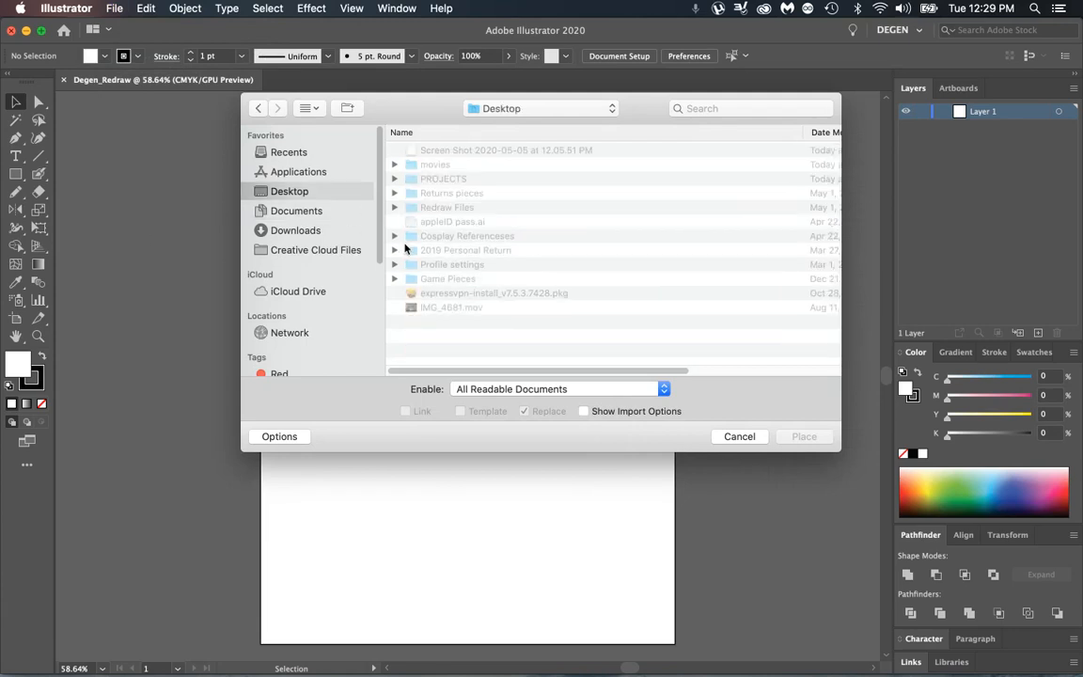
{"action": "double_click", "coordinate": [441, 206]}
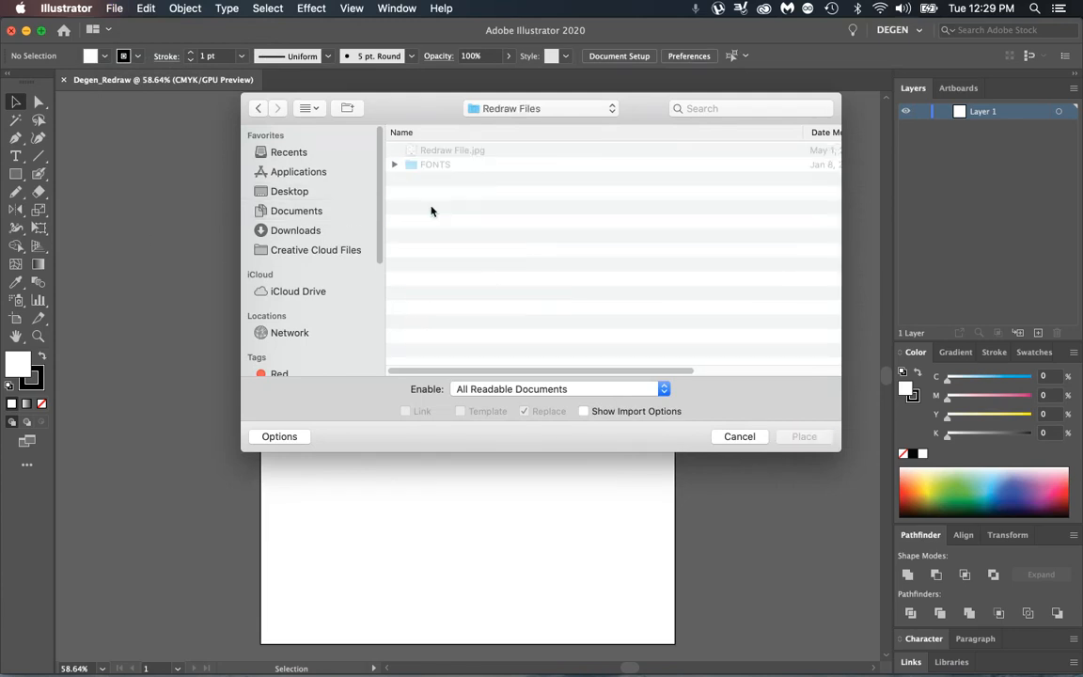
{"action": "left_click", "coordinate": [452, 154]}
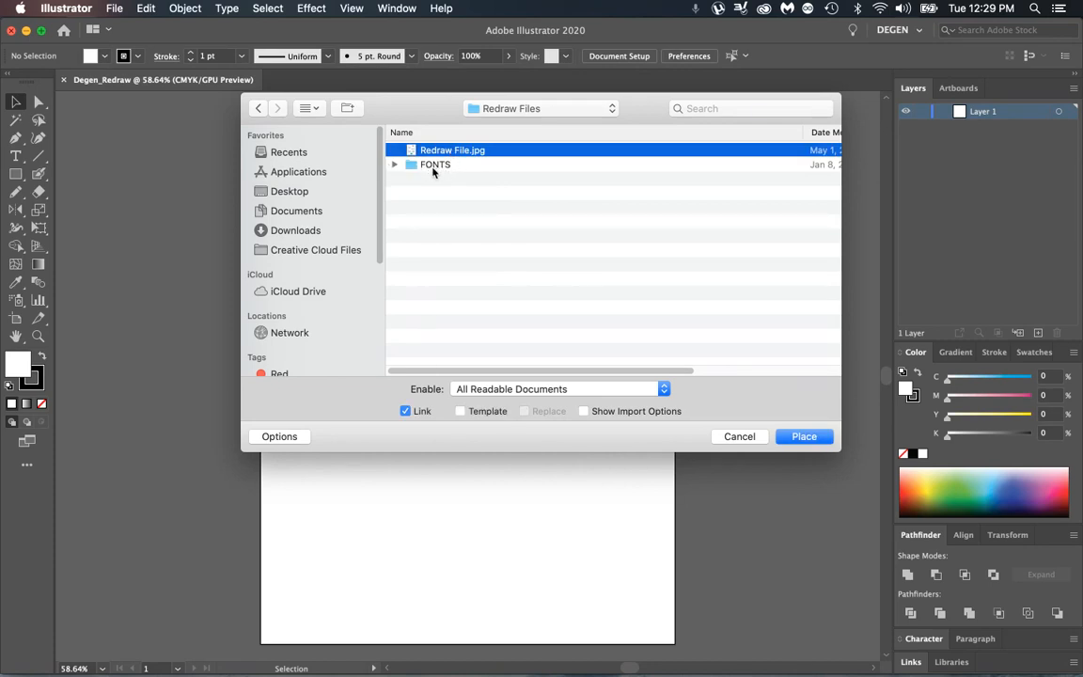
{"action": "left_click", "coordinate": [395, 166]}
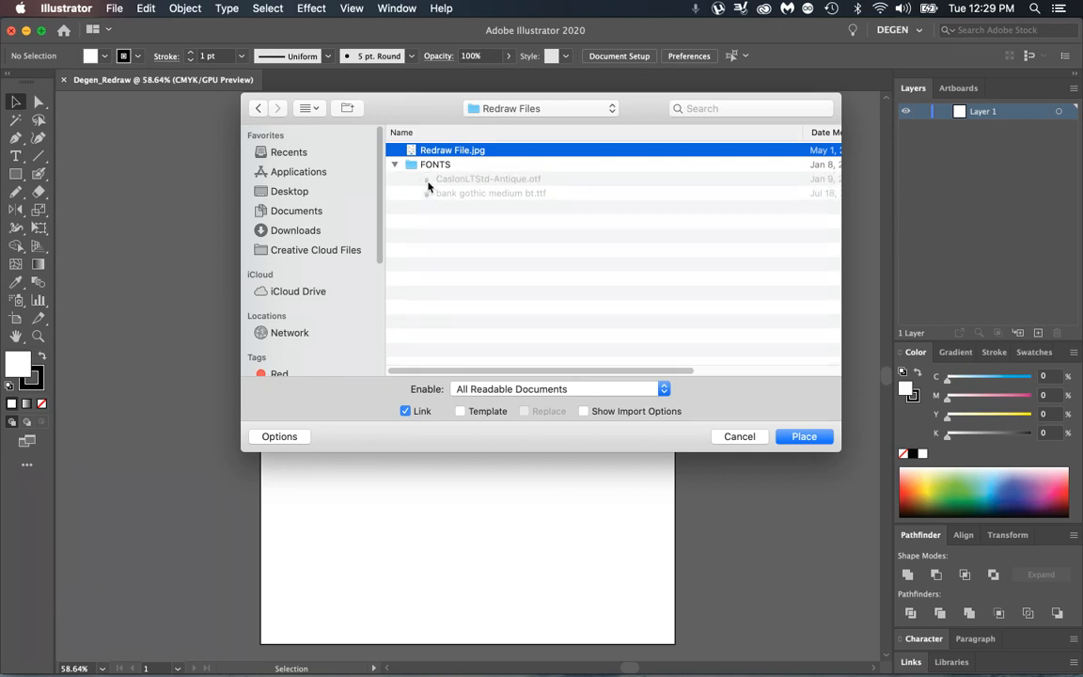
{"action": "left_click", "coordinate": [395, 165]}
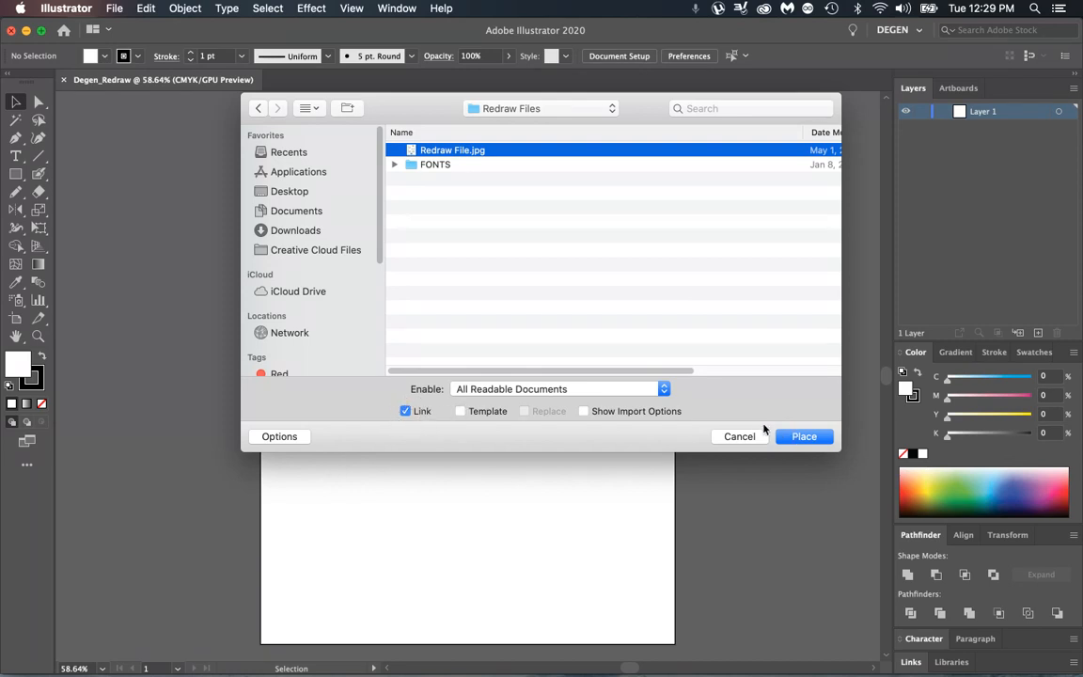
{"action": "left_click", "coordinate": [801, 436]}
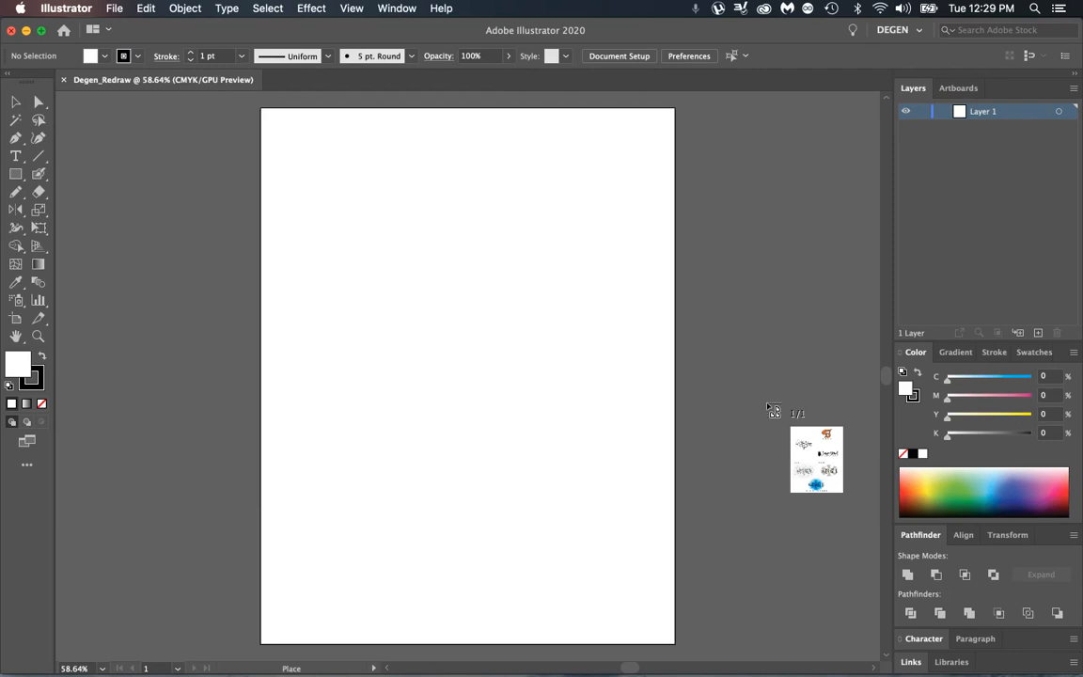
{"action": "left_click", "coordinate": [263, 110]}
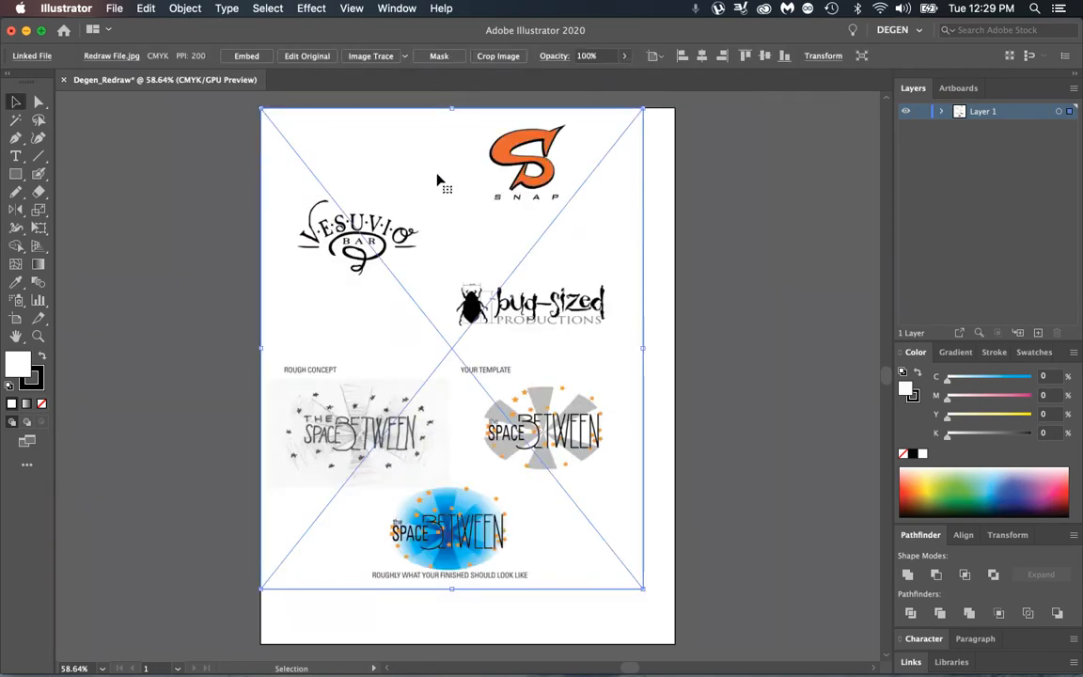
Align the placed image to the artboard, centering it both horizontally and vertically
{"action": "left_click", "coordinate": [964, 535]}
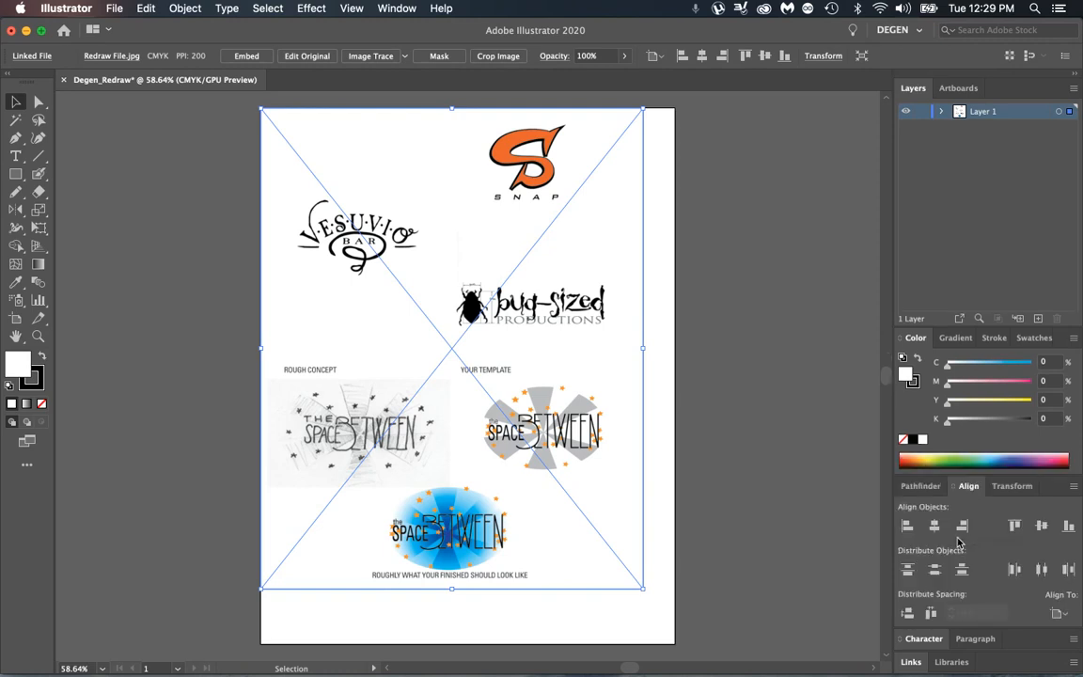
{"action": "left_click", "coordinate": [1058, 613]}
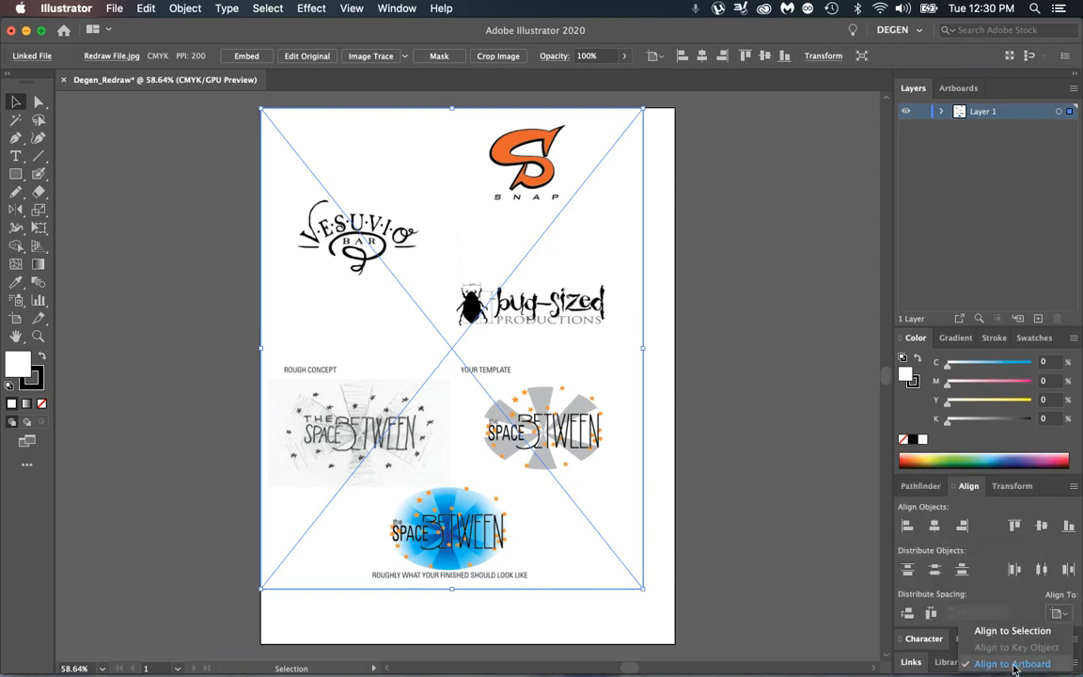
{"action": "left_click", "coordinate": [1012, 663]}
{"action": "left_click", "coordinate": [934, 525]}
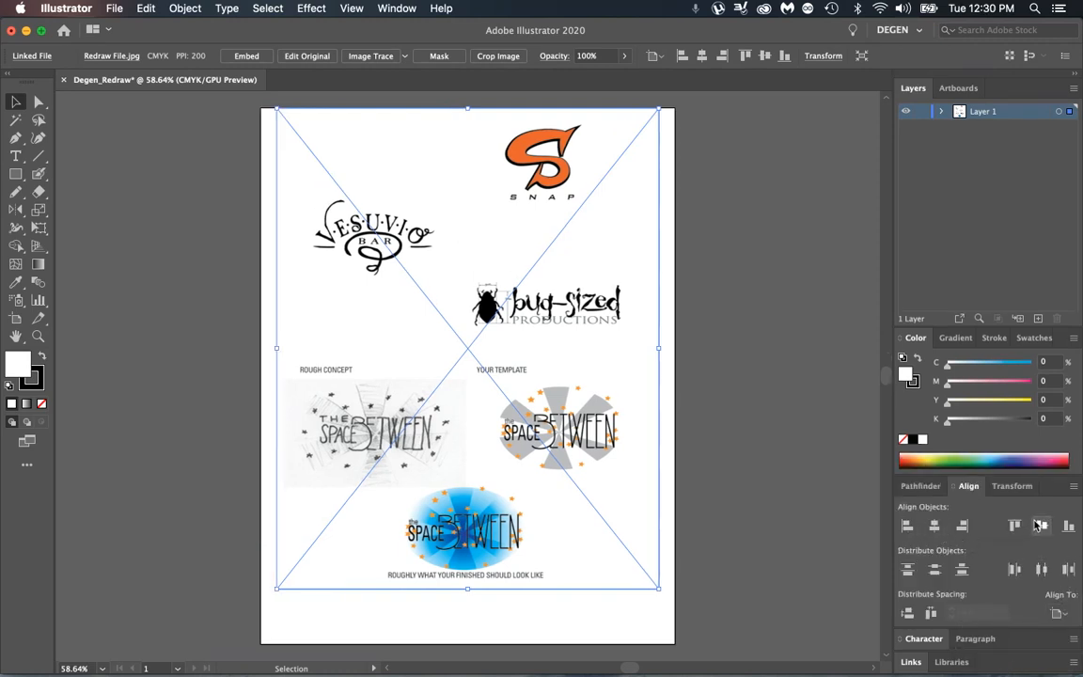
{"action": "left_click", "coordinate": [1040, 525]}
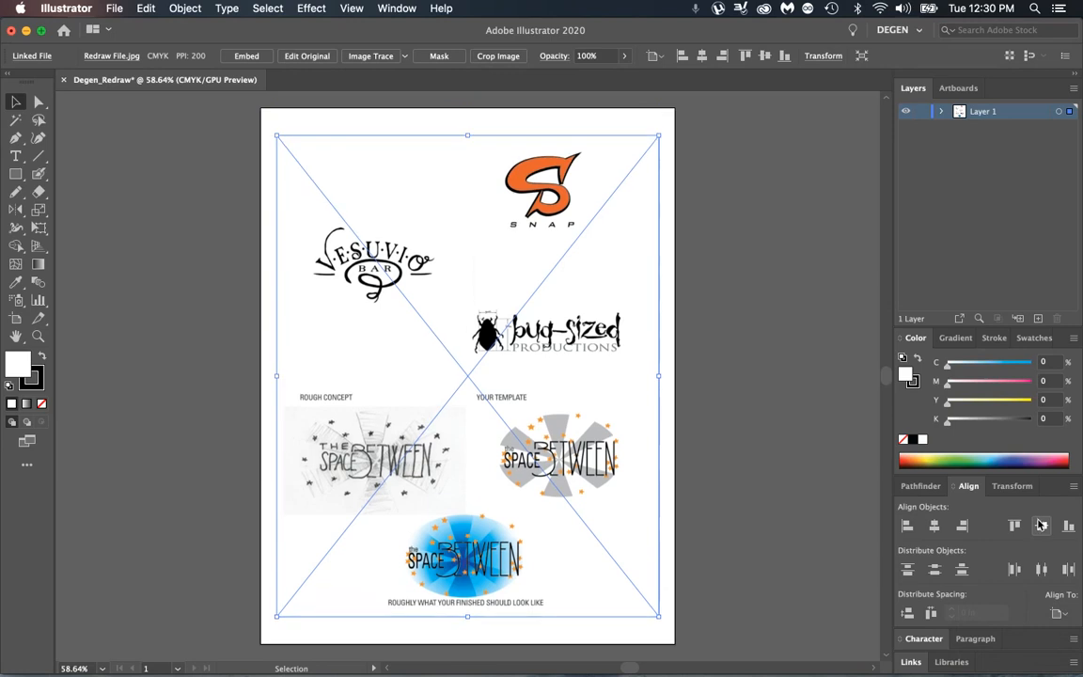
Turn Layer 1 into a template layer named Template with images dimmed to 75%
{"action": "double_click", "coordinate": [1025, 117]}
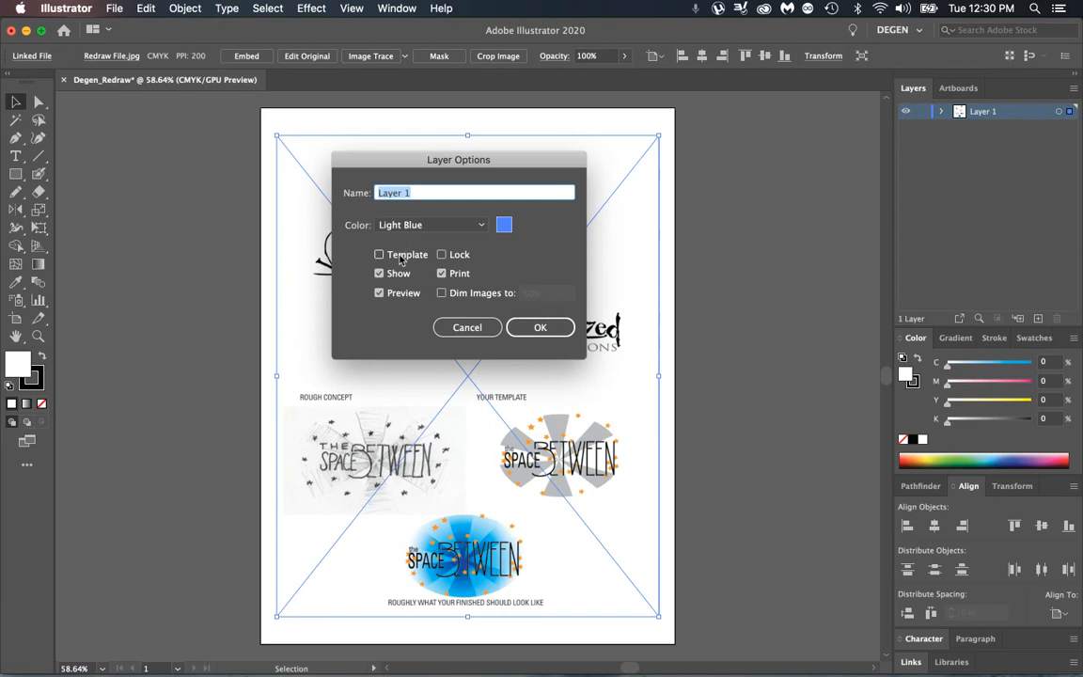
{"action": "left_click", "coordinate": [399, 256]}
{"action": "left_click", "coordinate": [526, 289]}
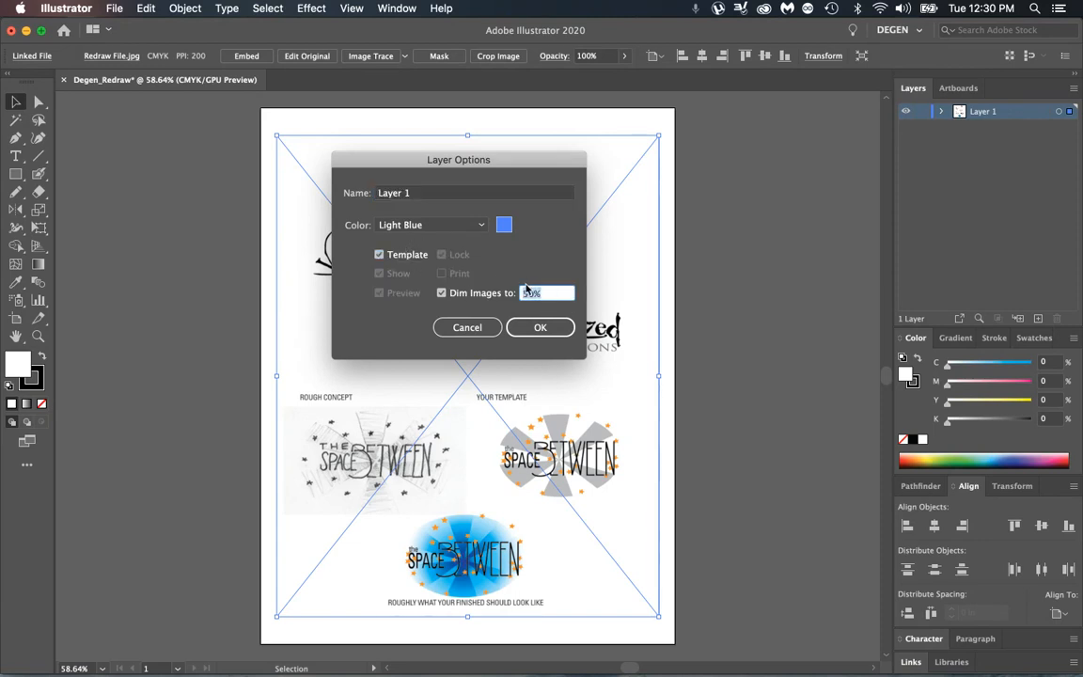
{"action": "type", "text": "75"}
{"action": "left_click", "coordinate": [419, 193]}
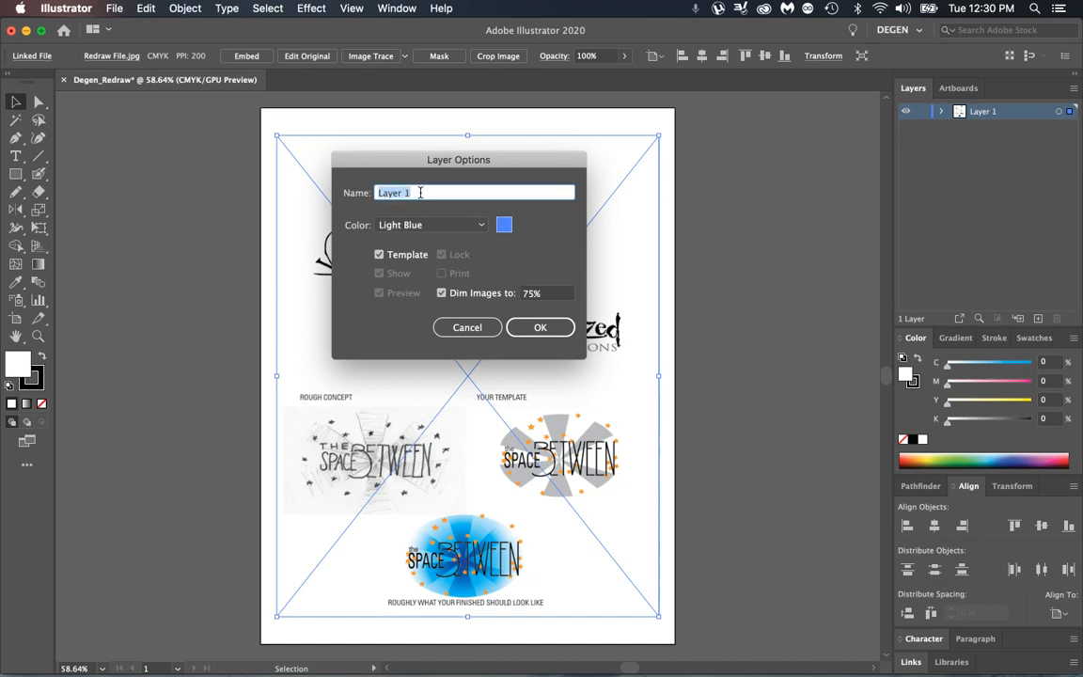
{"action": "type", "text": "Template"}
{"action": "left_click", "coordinate": [539, 327]}
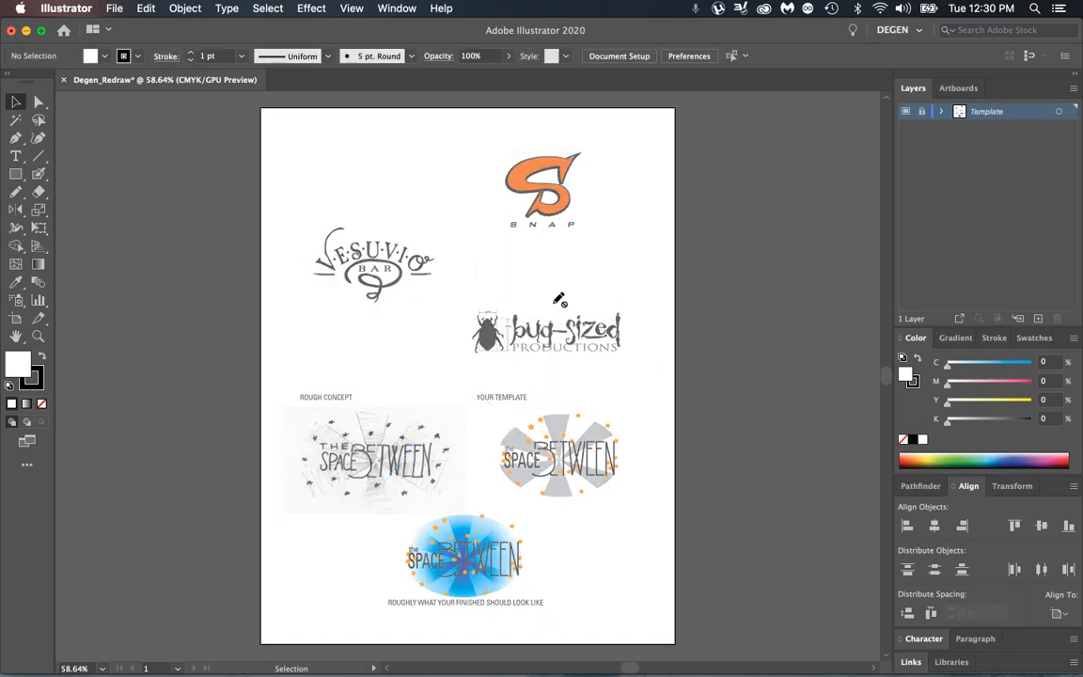
Switch to Preview, reopen the recent redraw-exercise-1.pdf and go to its first page
{"action": "mouse_move", "coordinate": [700, 663]}
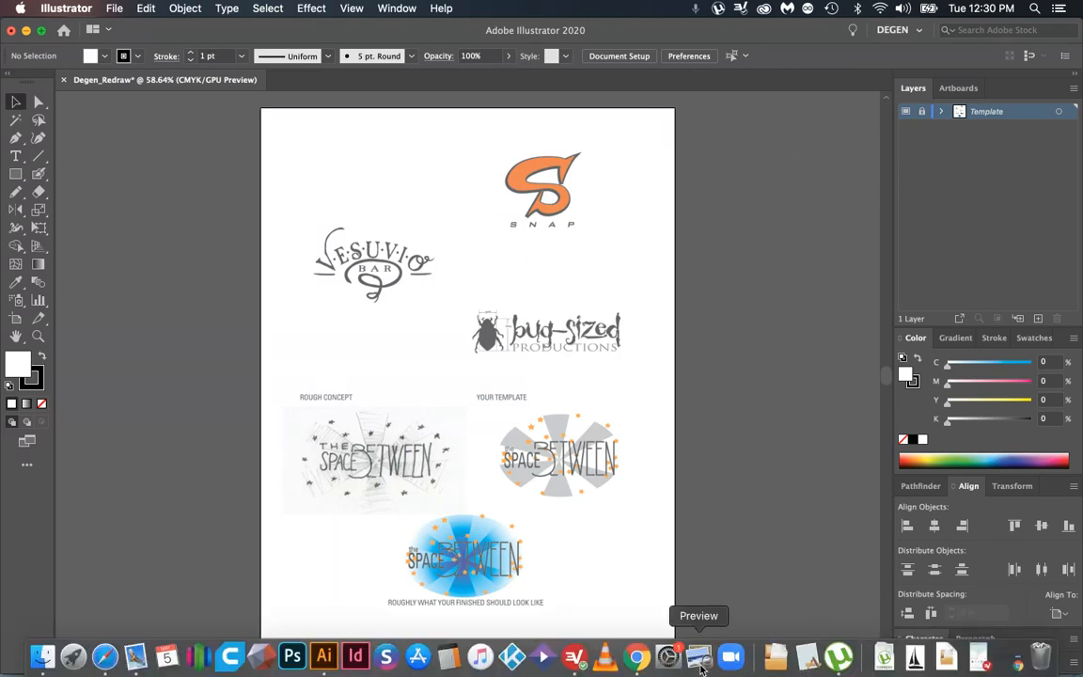
{"action": "left_click", "coordinate": [700, 658]}
{"action": "left_click", "coordinate": [104, 8]}
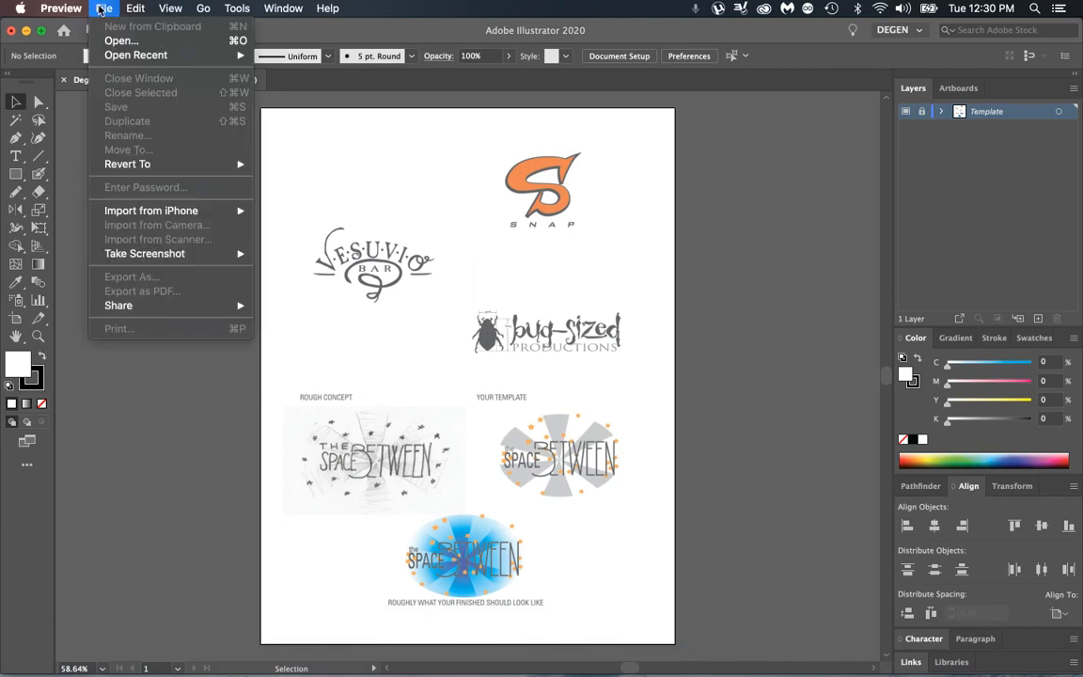
{"action": "mouse_move", "coordinate": [138, 60]}
{"action": "left_click", "coordinate": [320, 56]}
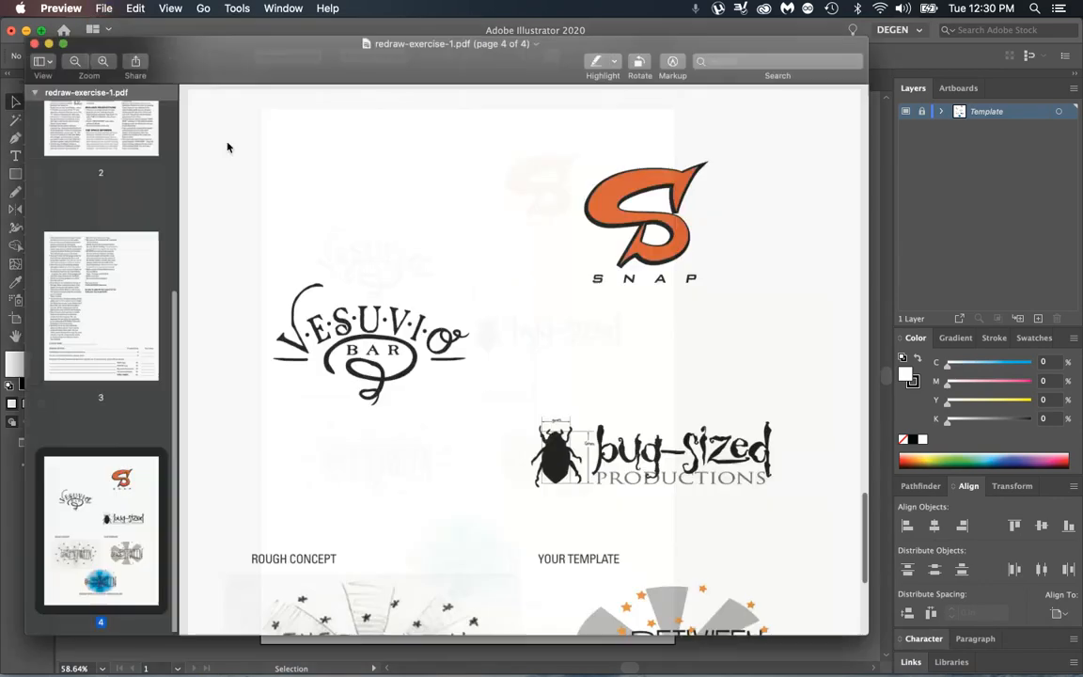
{"action": "scroll", "coordinate": [75, 139], "scroll_direction": "up", "scroll_amount": 5}
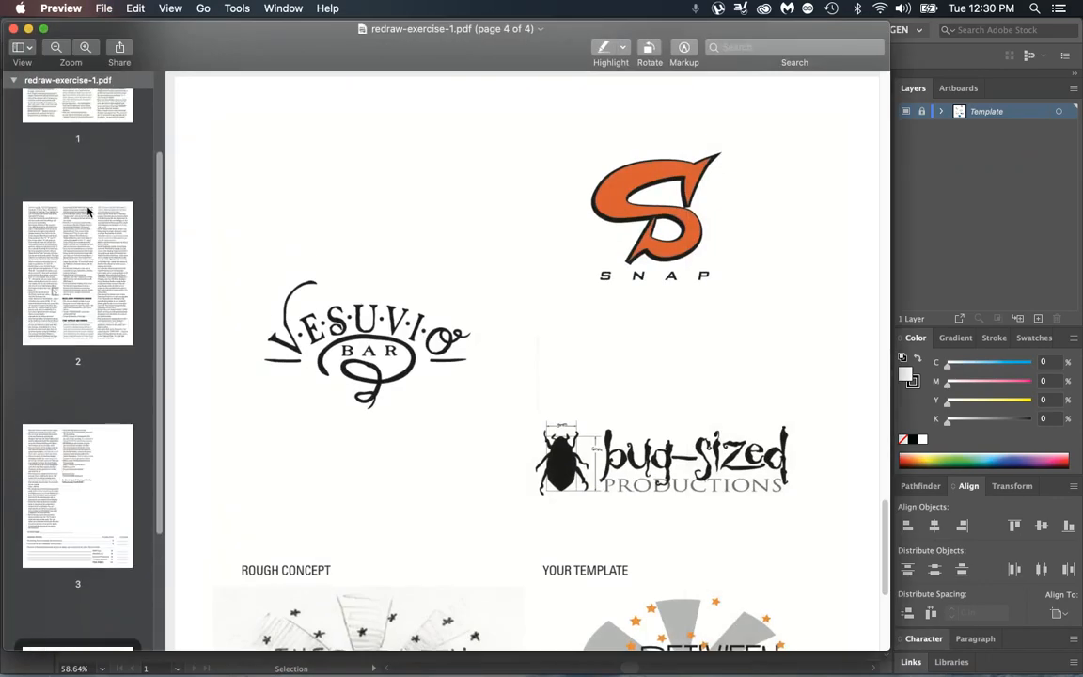
{"action": "left_click", "coordinate": [59, 174]}
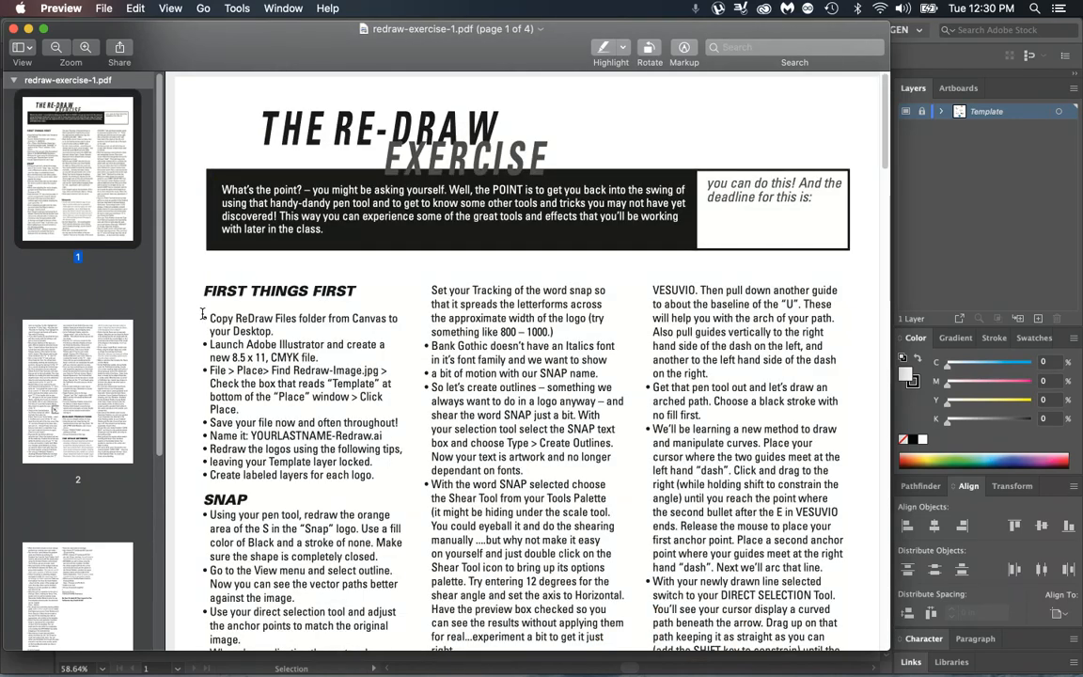
Review the First Things First instructions on placing, saving, naming and layers, and switch back to Illustrator
{"action": "left_click_drag", "start_coordinate": [204, 315], "coordinate": [386, 396]}
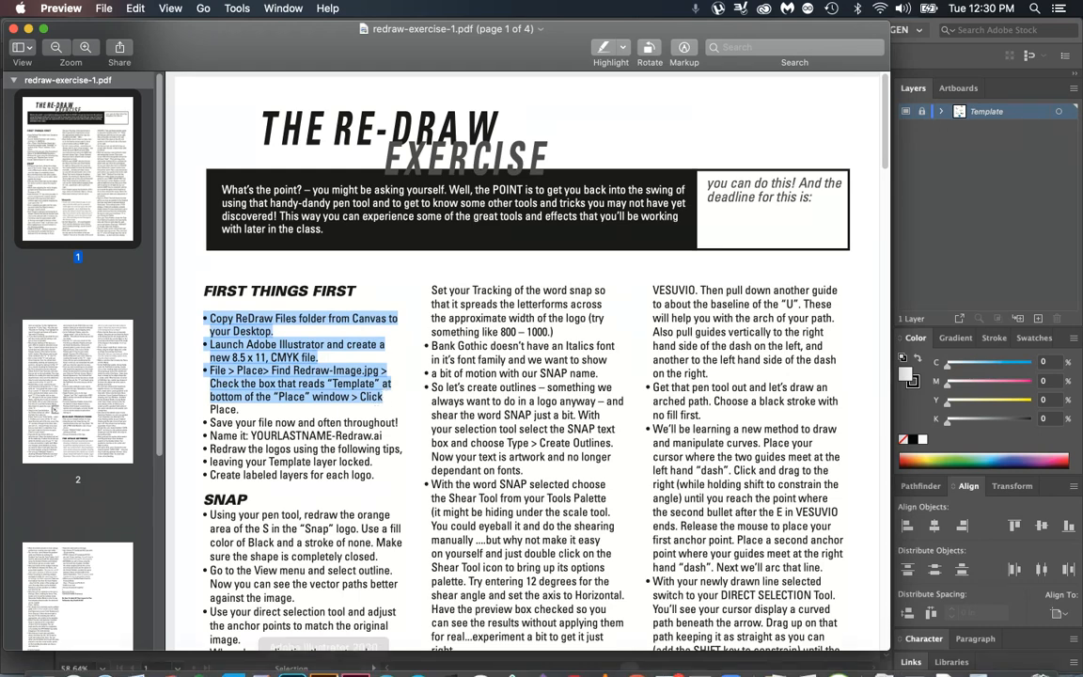
{"action": "left_click_drag", "start_coordinate": [209, 422], "coordinate": [389, 434]}
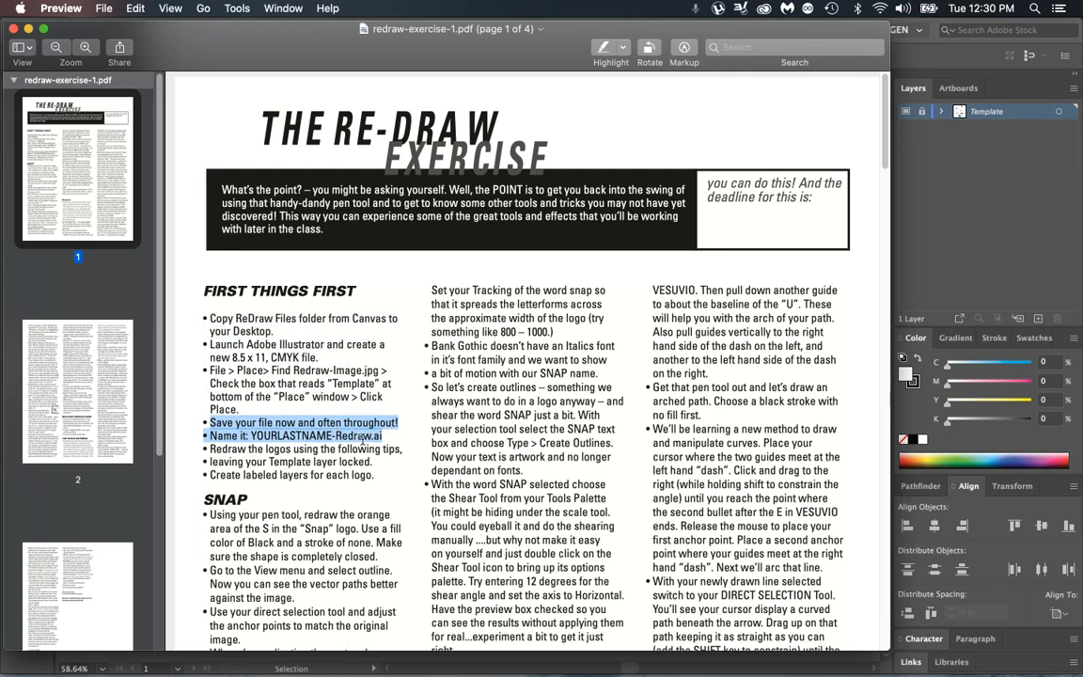
{"action": "left_click_drag", "start_coordinate": [211, 448], "coordinate": [372, 475]}
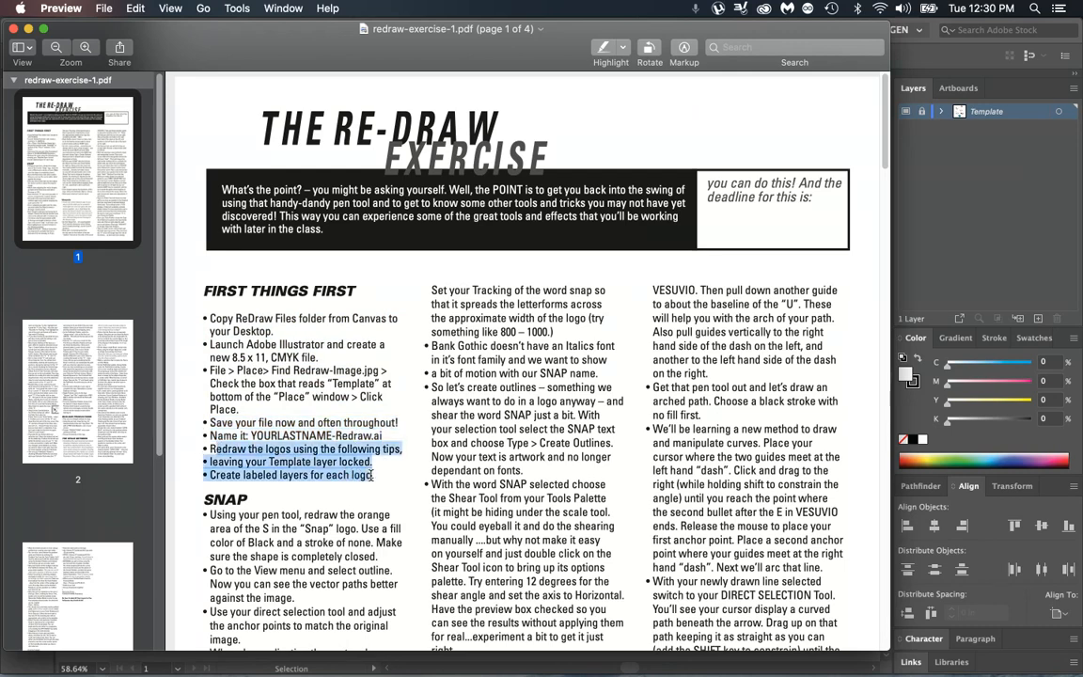
{"action": "left_click", "coordinate": [376, 475]}
{"action": "mouse_move", "coordinate": [241, 666]}
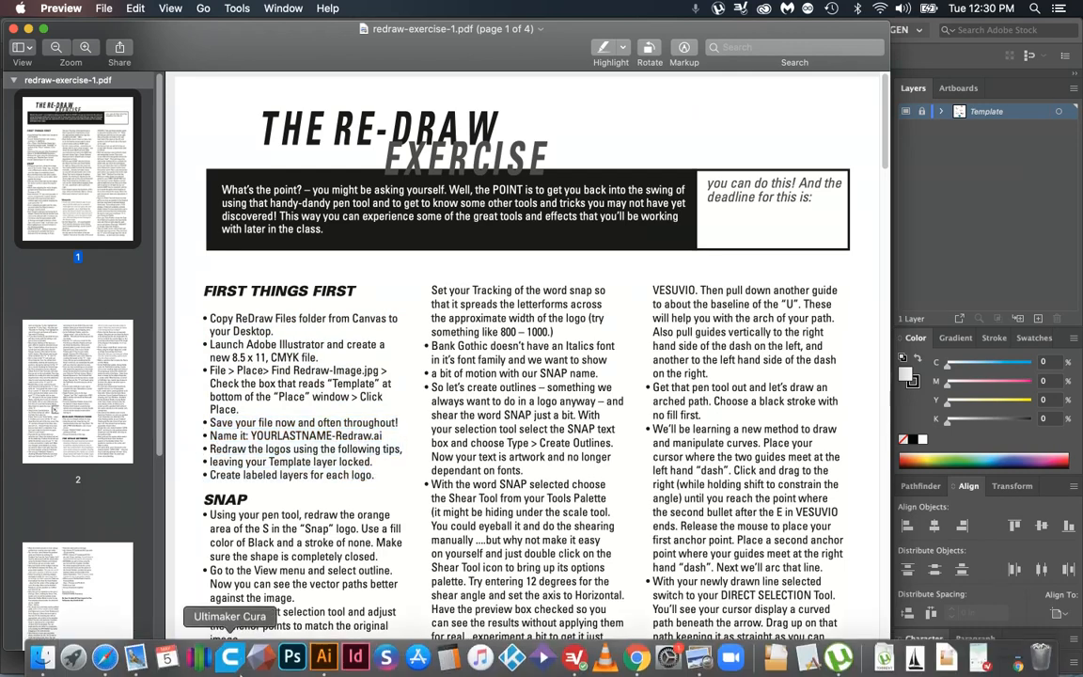
{"action": "left_click", "coordinate": [324, 656]}
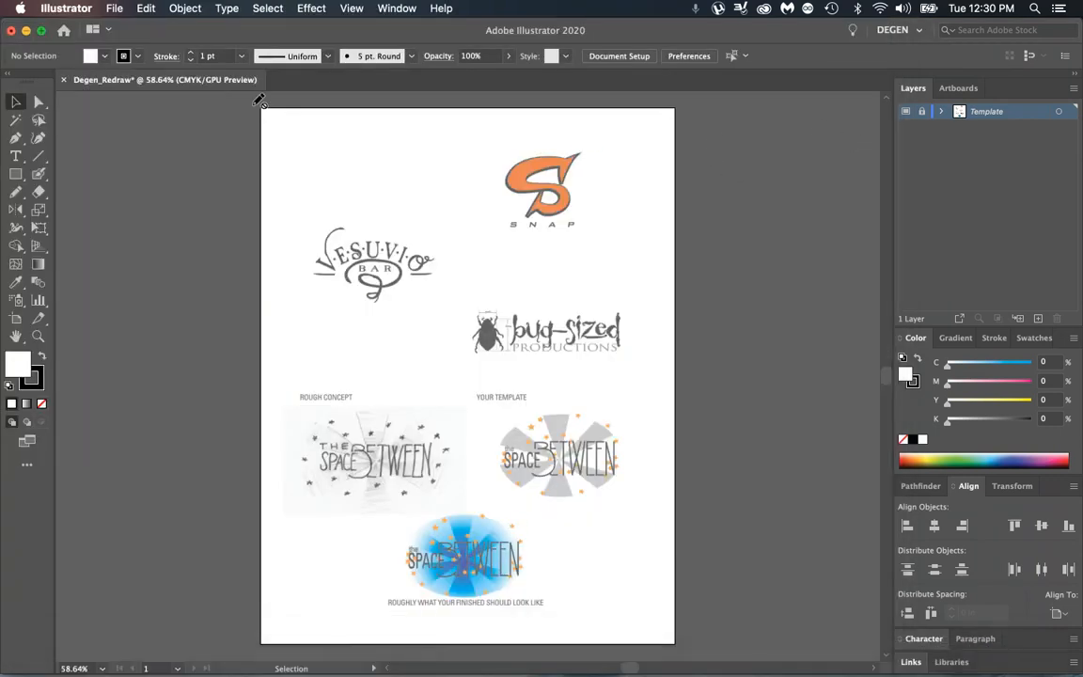
Save the document in the Redraw Files folder as an Adobe Illustrator file with Illustrator 2020 compatibility and the default options
{"action": "left_click", "coordinate": [115, 11]}
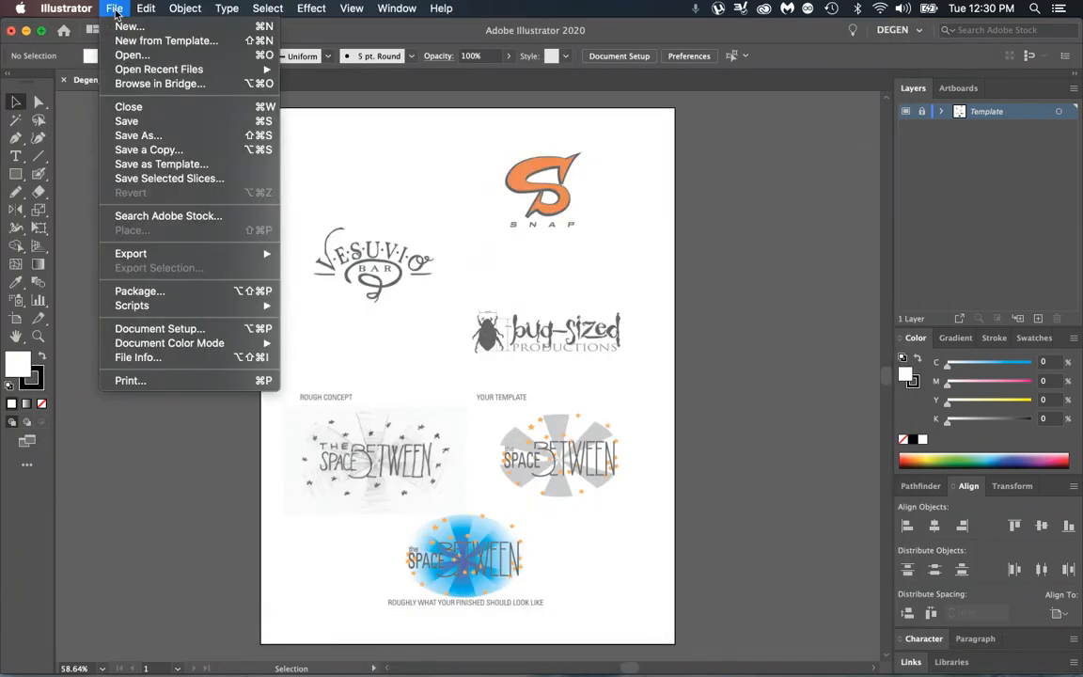
{"action": "left_click", "coordinate": [158, 136]}
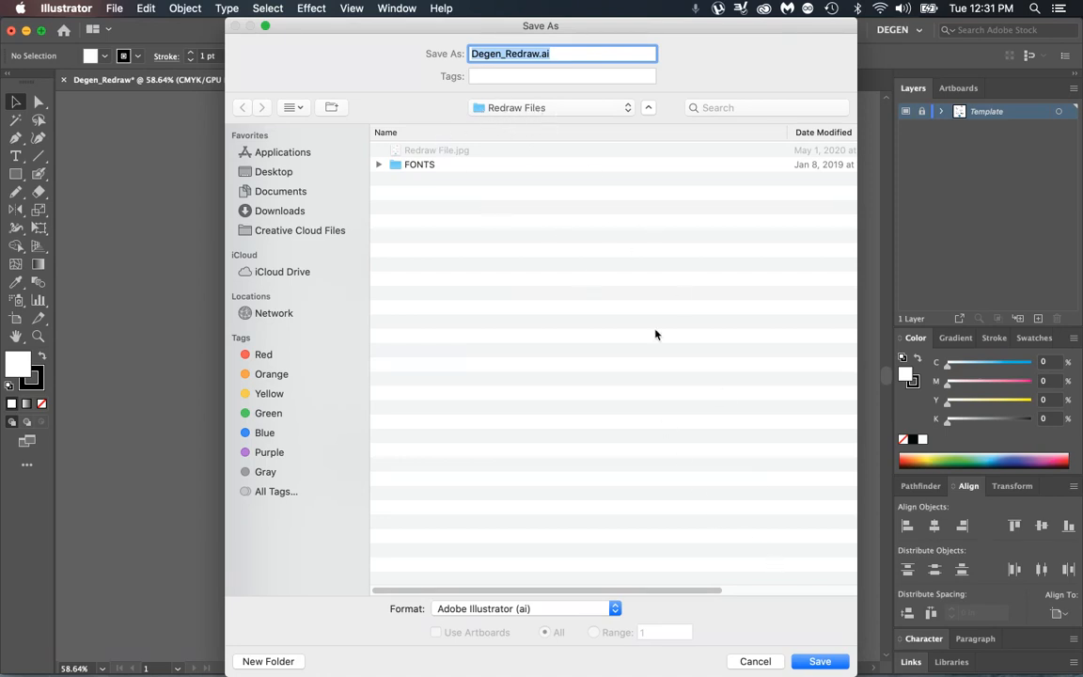
{"action": "left_click", "coordinate": [821, 662]}
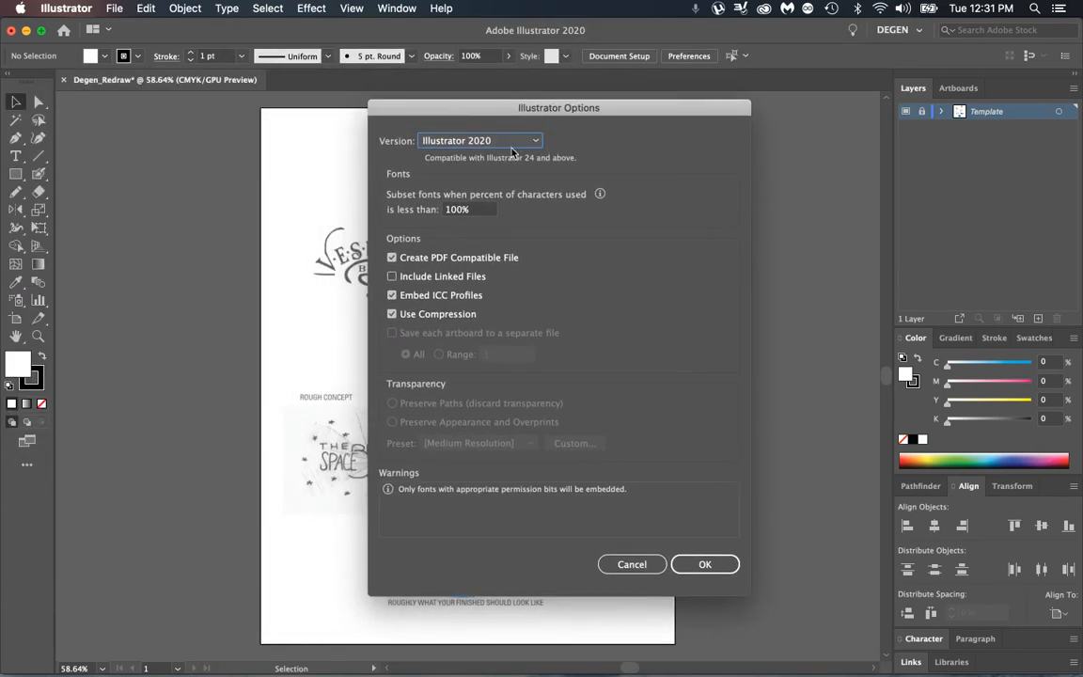
{"action": "left_click", "coordinate": [470, 139]}
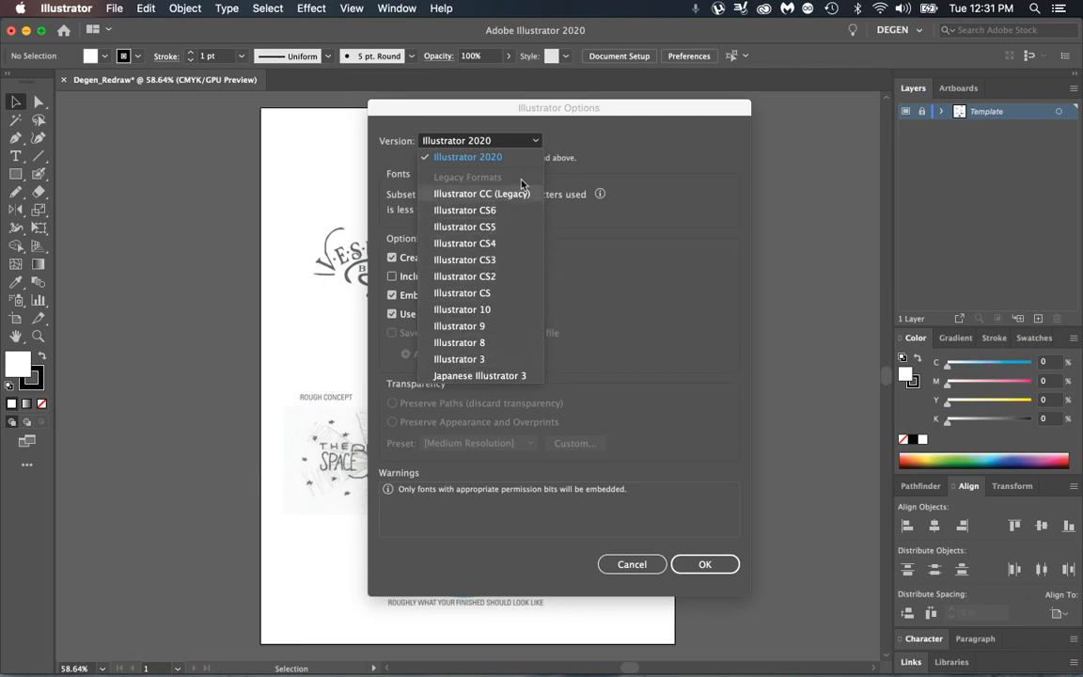
{"action": "left_click", "coordinate": [497, 160]}
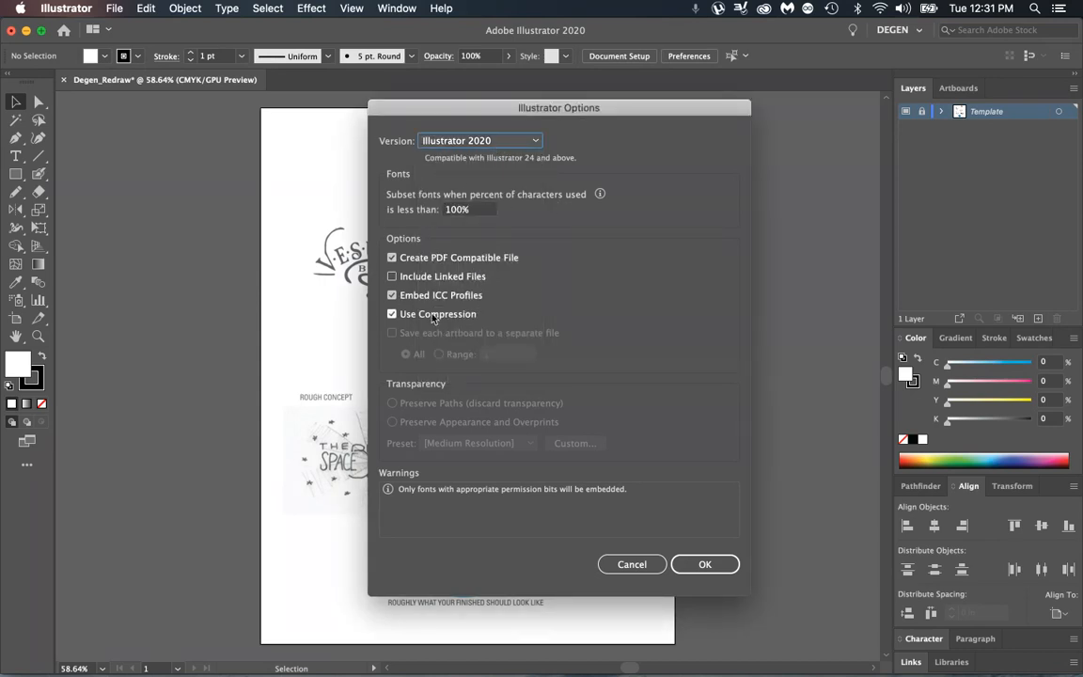
{"action": "left_click", "coordinate": [682, 567]}
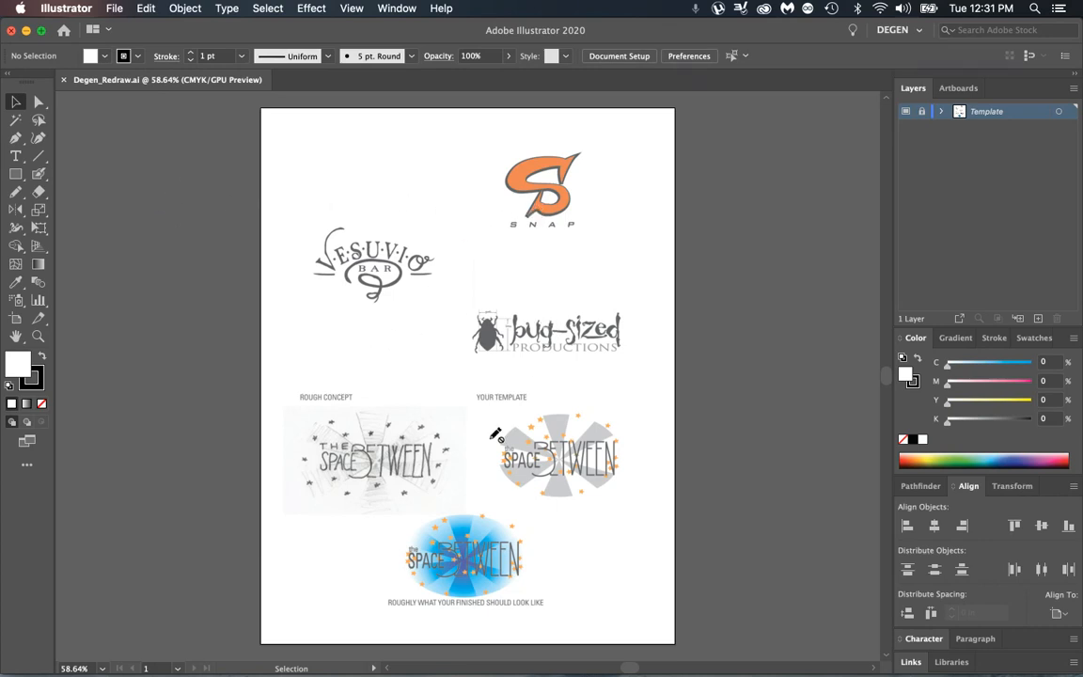
Add two new layers above the Template layer and name them Snap and Vesuvio
{"action": "left_click", "coordinate": [1038, 317]}
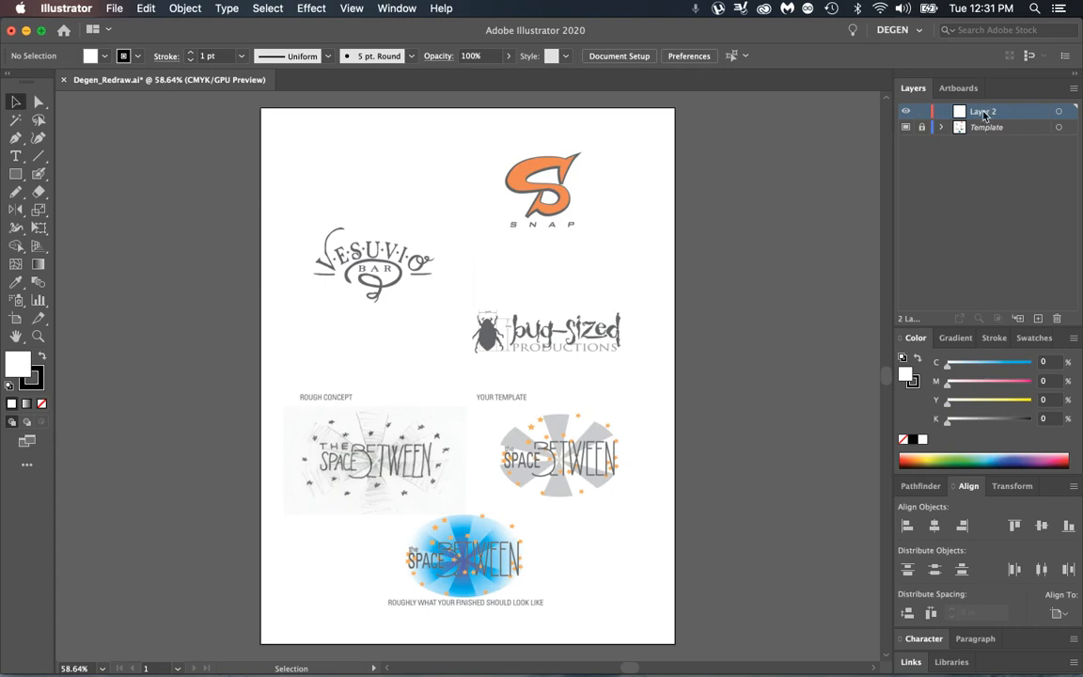
{"action": "double_click", "coordinate": [978, 113]}
{"action": "type", "text": "s"}
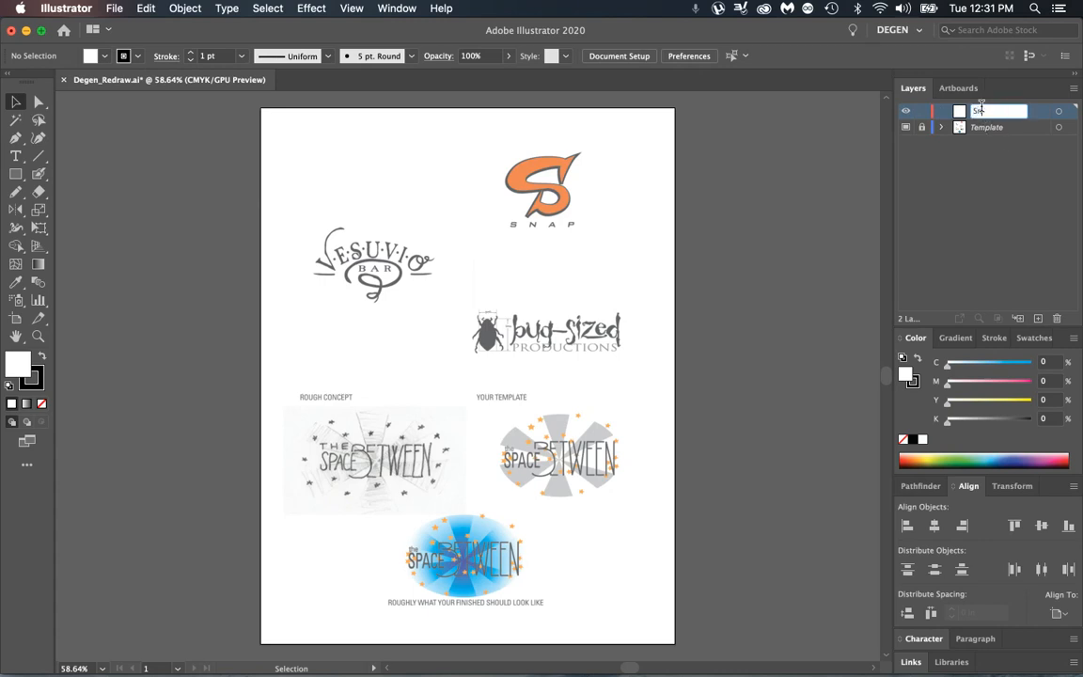
{"action": "key", "text": "Return"}
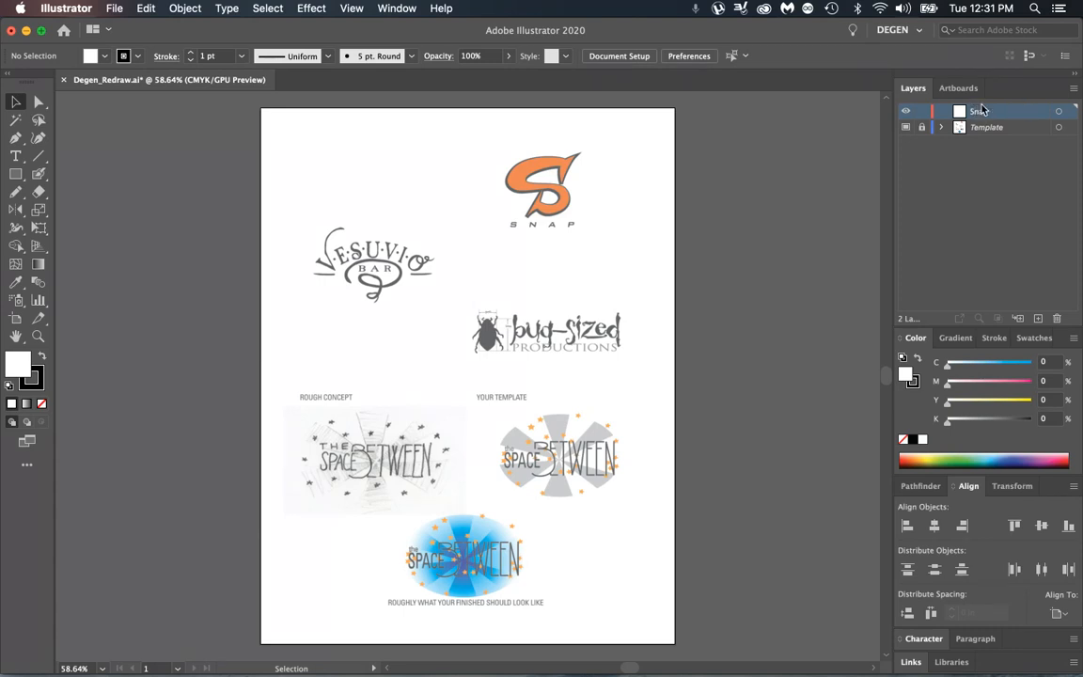
{"action": "left_click", "coordinate": [1038, 322]}
{"action": "double_click", "coordinate": [979, 112]}
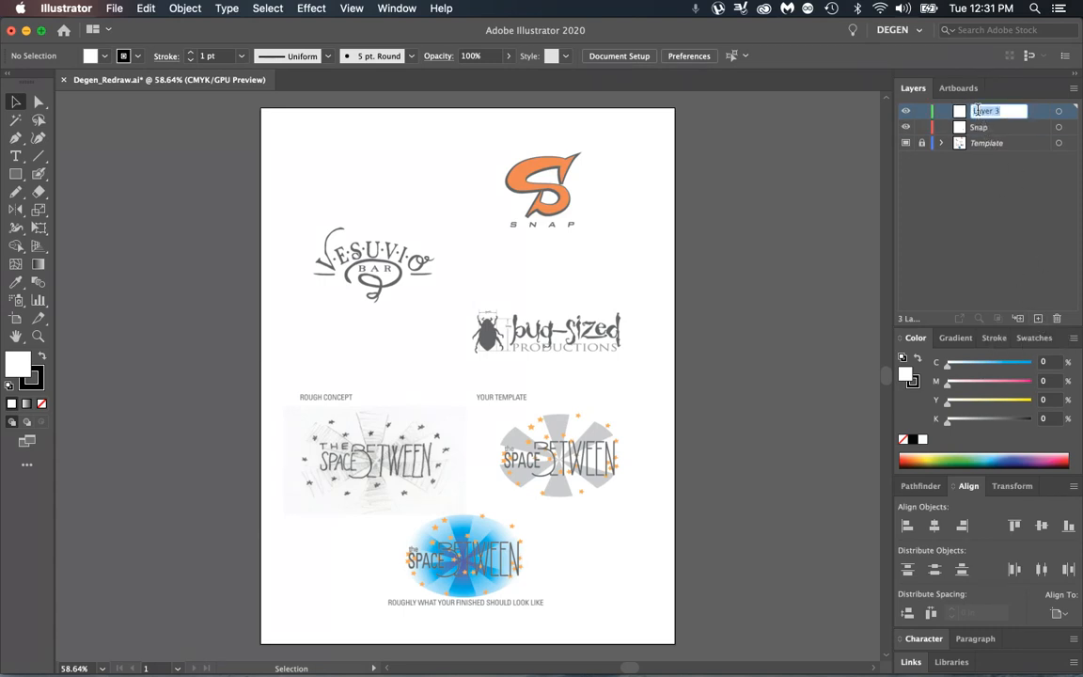
{"action": "key", "text": "BackSpace"}
{"action": "key", "text": "Return"}
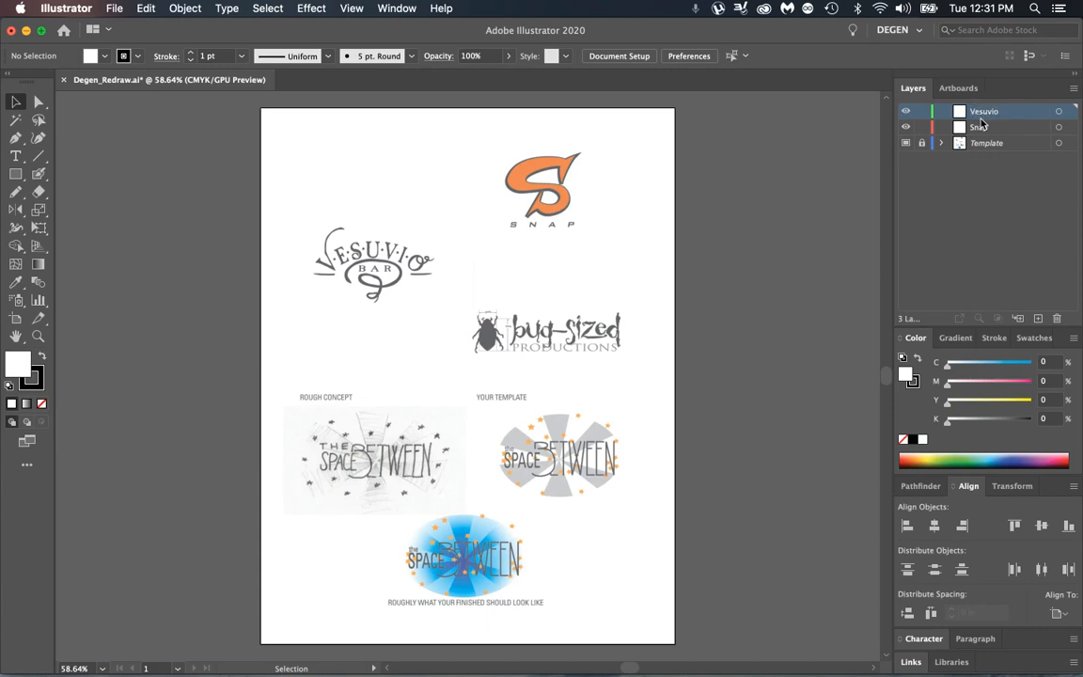
Add two more layers above Vesuvio and name them Bug Size and Space Between
{"action": "left_click", "coordinate": [1038, 319]}
{"action": "double_click", "coordinate": [982, 111]}
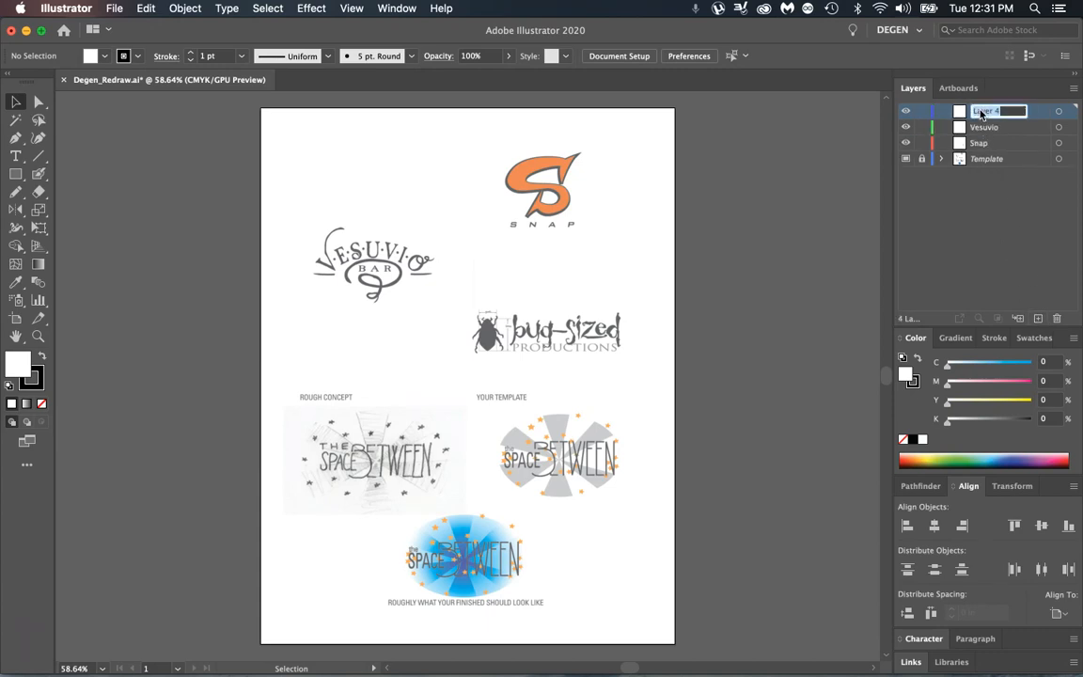
{"action": "type", "text": "Bug Size"}
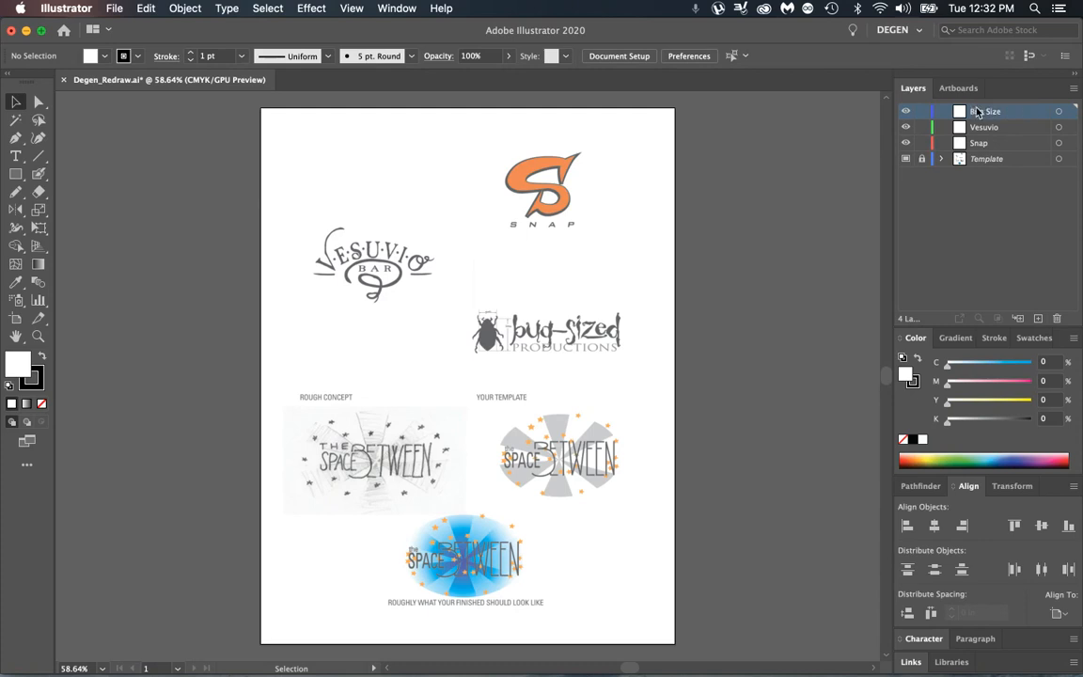
{"action": "key", "text": "Return"}
{"action": "left_click", "coordinate": [1038, 319]}
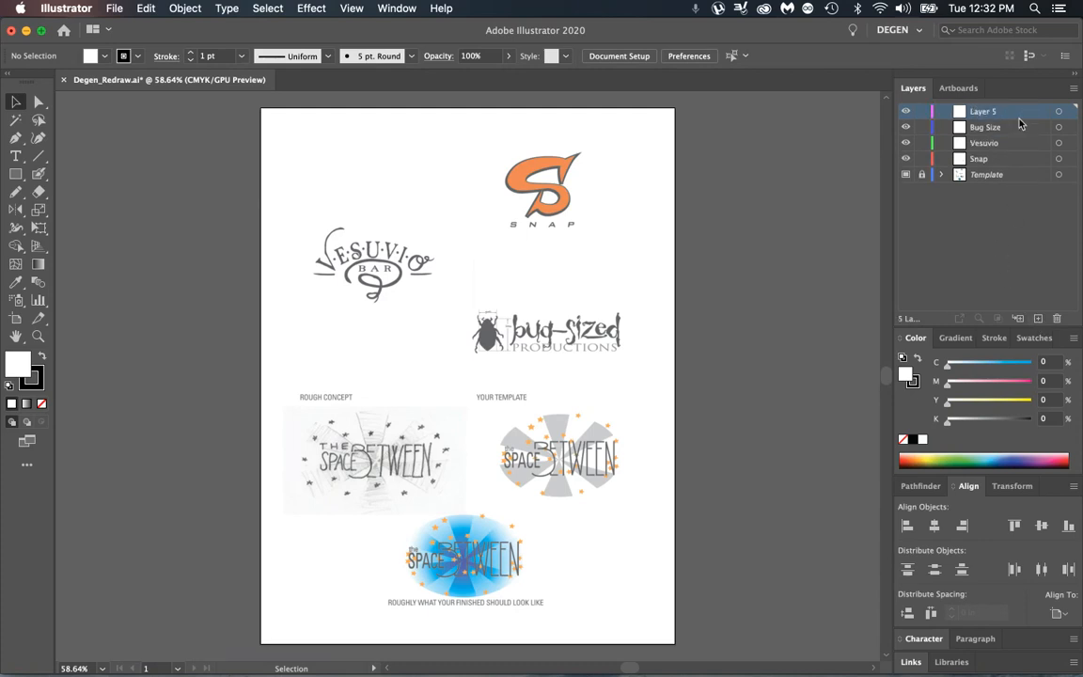
{"action": "double_click", "coordinate": [985, 111]}
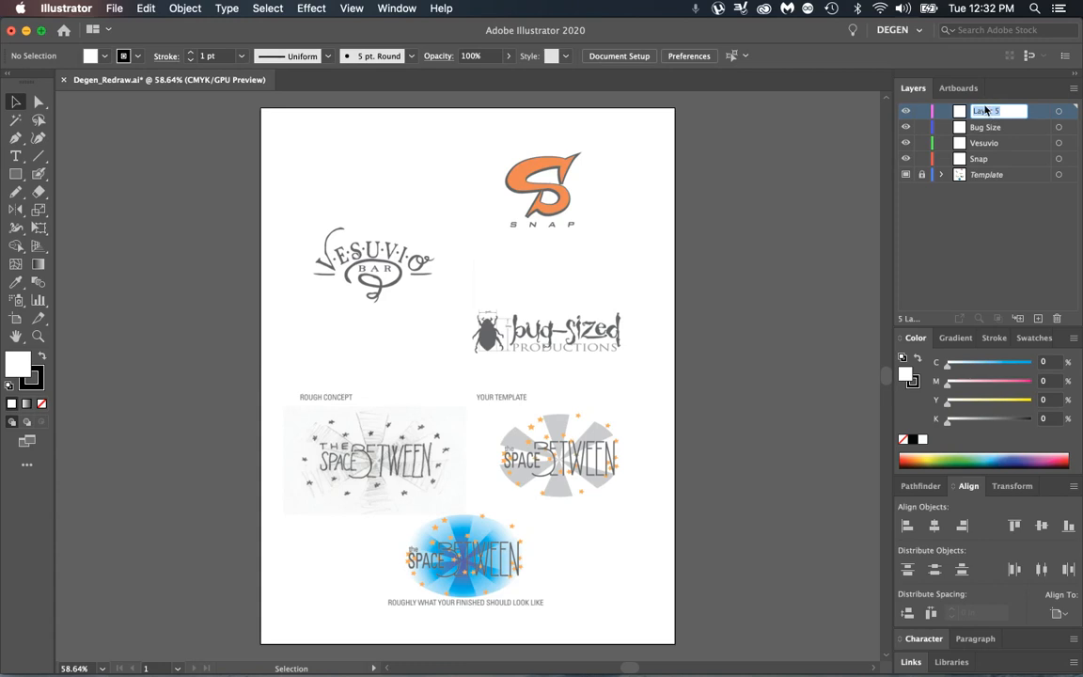
{"action": "type", "text": "Space Between"}
{"action": "key", "text": "Return"}
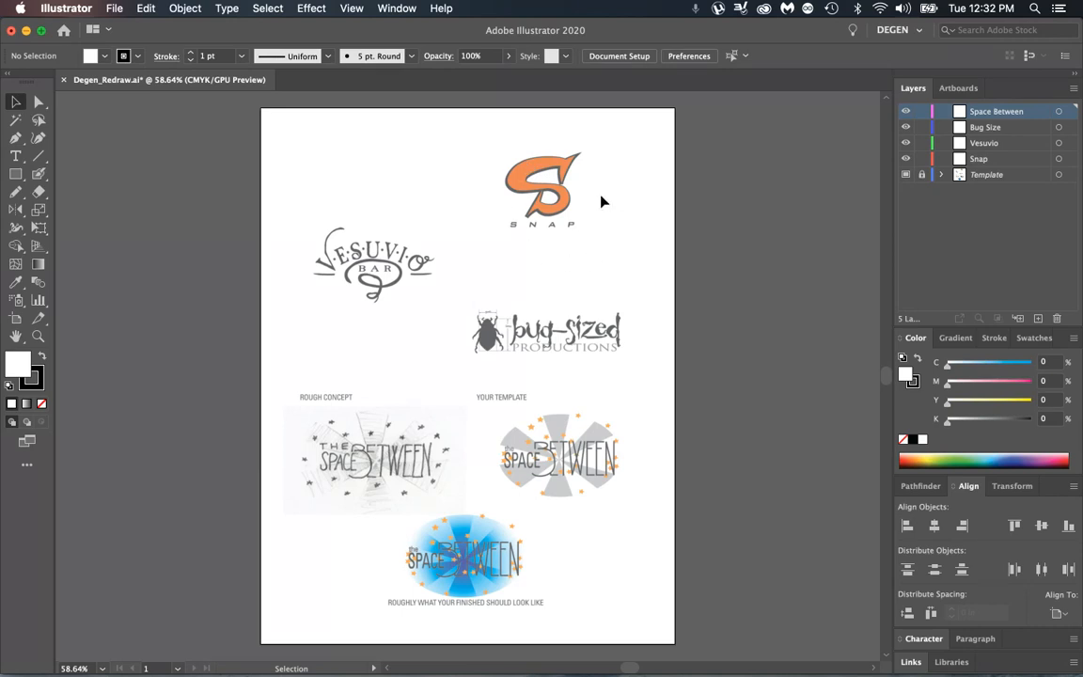
Lock the Space Between, Bug Size and Vesuvio layers and make Snap the active layer
{"action": "mouse_move", "coordinate": [925, 160]}
{"action": "left_mouse_down"}
{"action": "mouse_move", "coordinate": [922, 109]}
{"action": "mouse_move", "coordinate": [922, 165]}
{"action": "left_mouse_up"}
{"action": "left_click", "coordinate": [932, 159]}
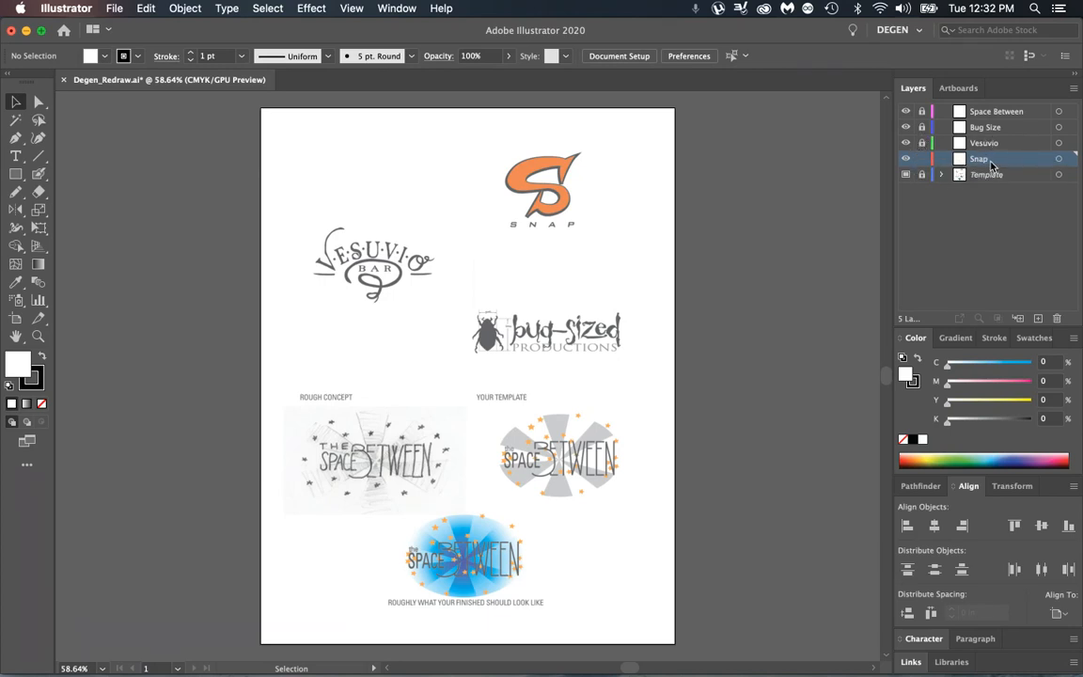
Activate the Pen tool and magnify the pointed upper tip of the orange Snap S to 800%
{"action": "left_click", "coordinate": [37, 336]}
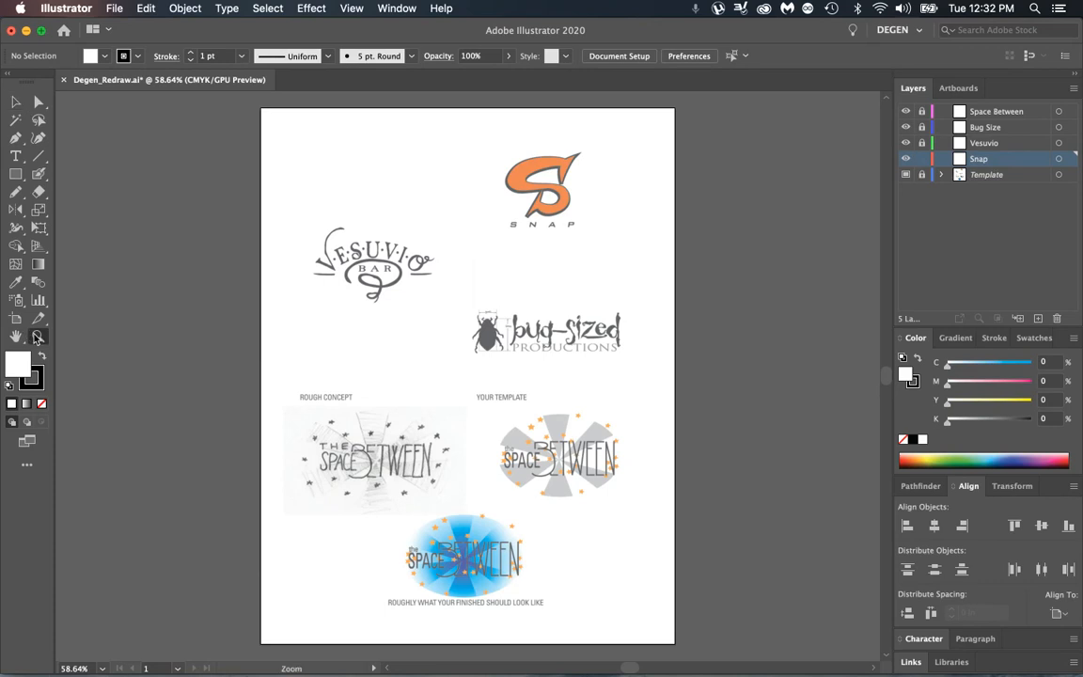
{"action": "left_click", "coordinate": [577, 171]}
{"action": "left_click_drag", "start_coordinate": [578, 170], "coordinate": [812, 295]}
{"action": "left_click_drag", "start_coordinate": [604, 206], "coordinate": [744, 261]}
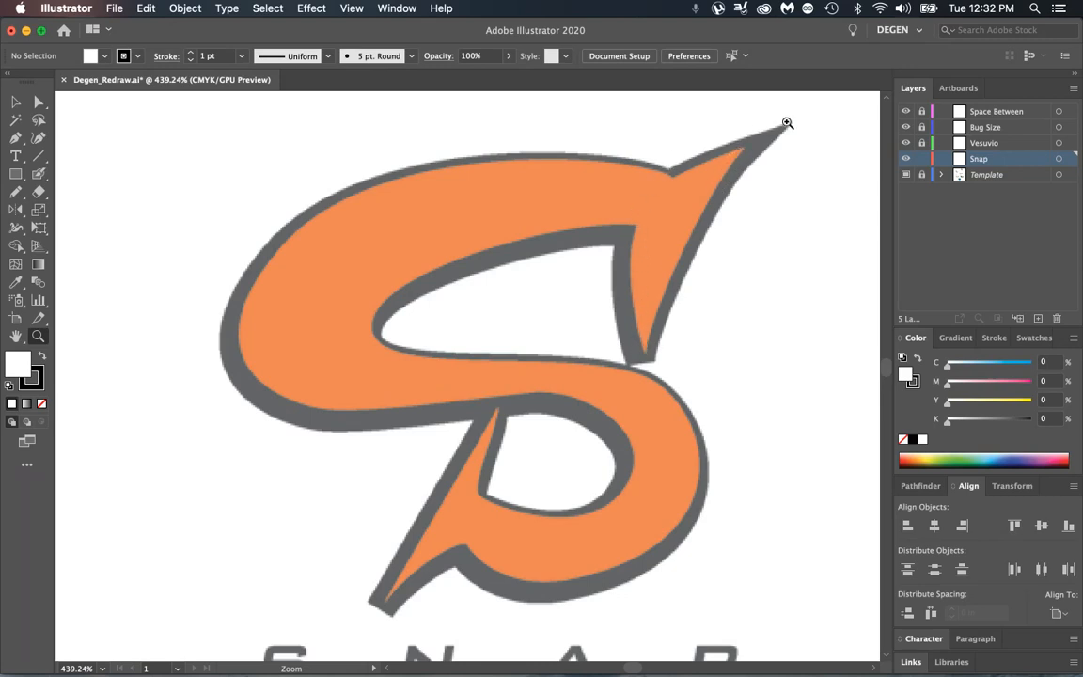
{"action": "left_click", "coordinate": [15, 101]}
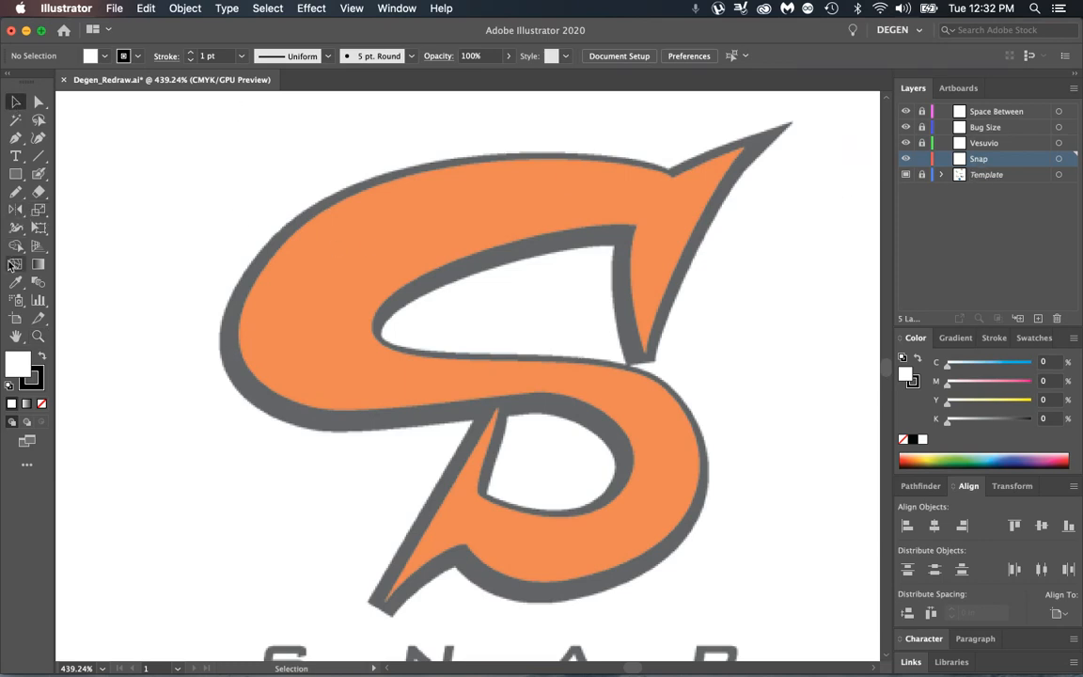
{"action": "left_click", "coordinate": [15, 137]}
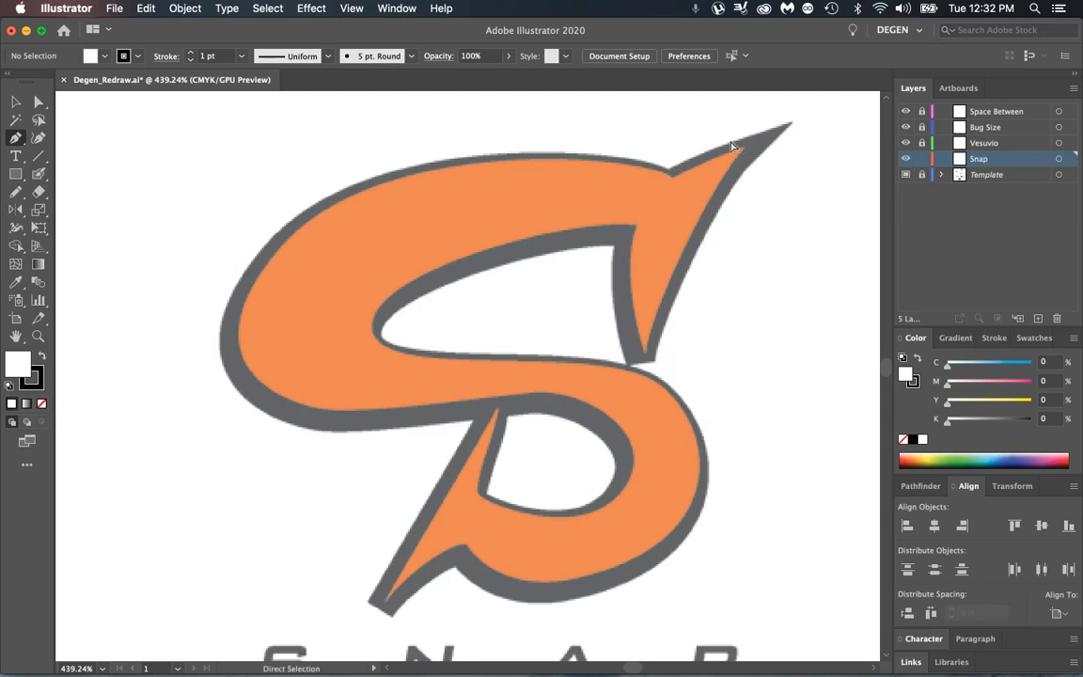
{"action": "key", "text": "super+equal"}
{"action": "key", "text": "super+equal"}
{"action": "key", "text": "space"}
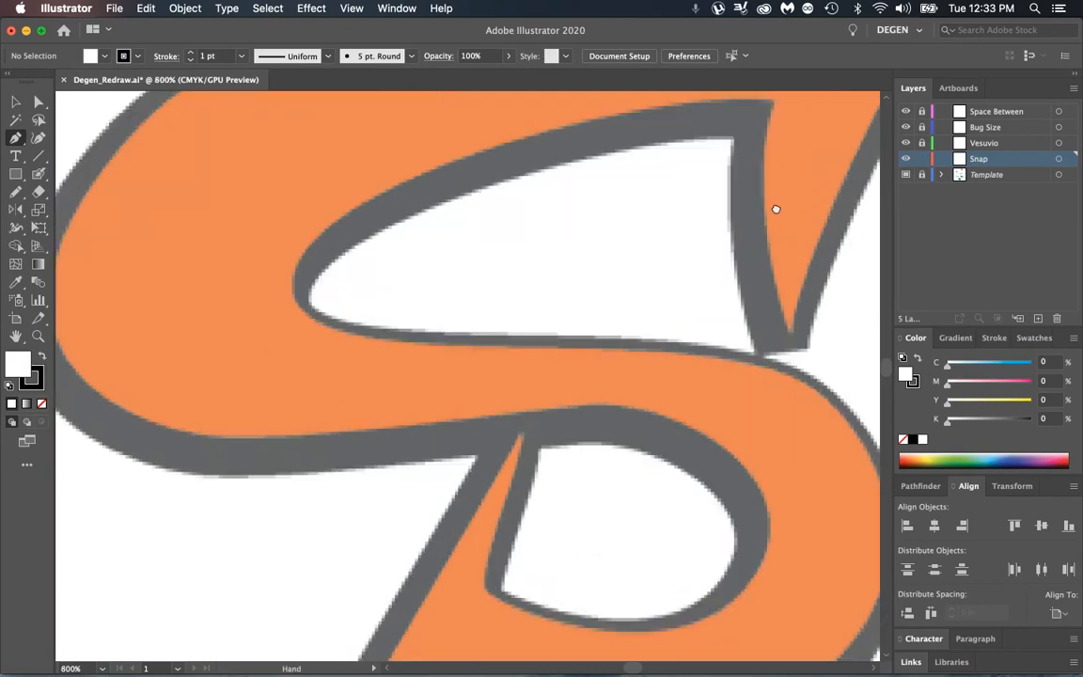
{"action": "left_click_drag", "start_coordinate": [773, 207], "coordinate": [512, 389]}
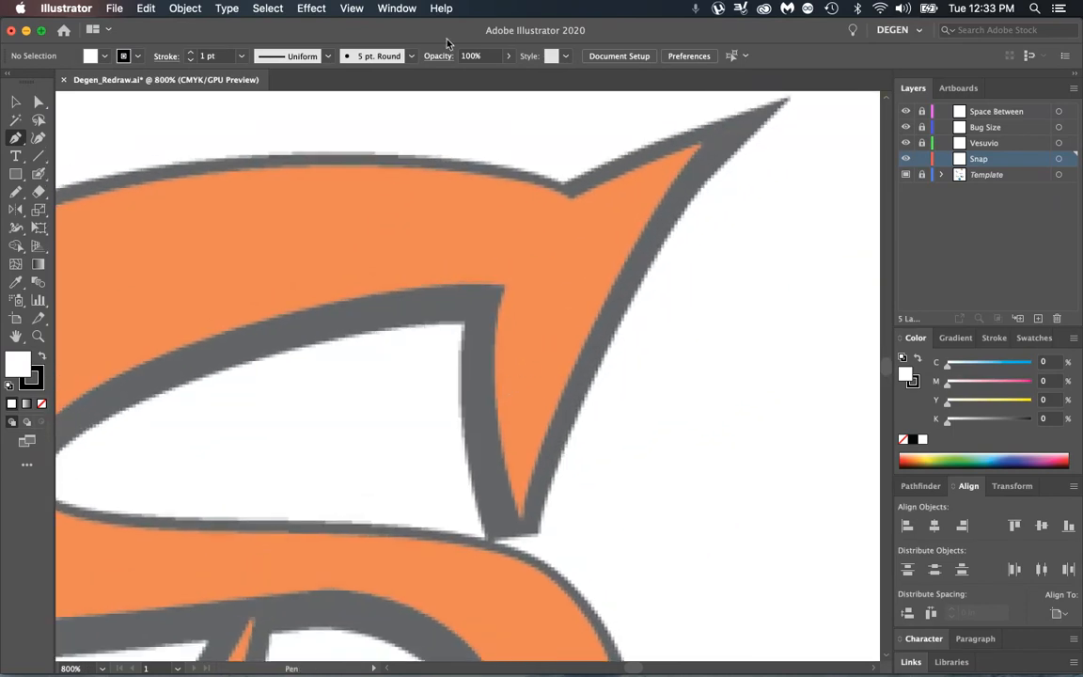
Show the Navigator and place it clear of the S's pointed upper tip
{"action": "left_click", "coordinate": [393, 8]}
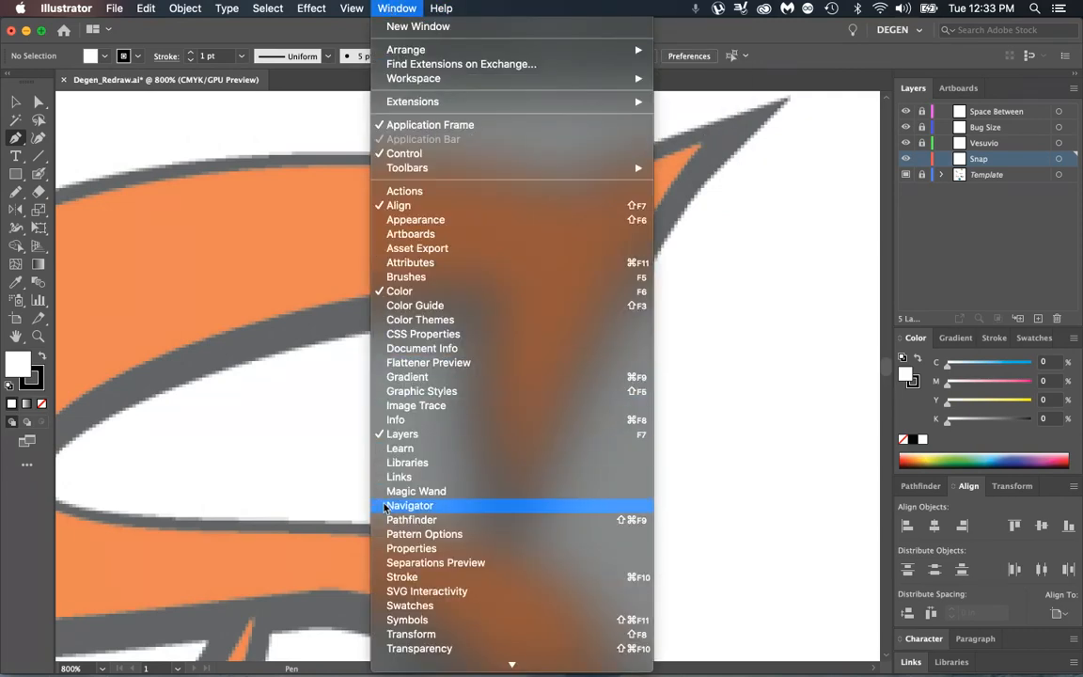
{"action": "left_click", "coordinate": [410, 506]}
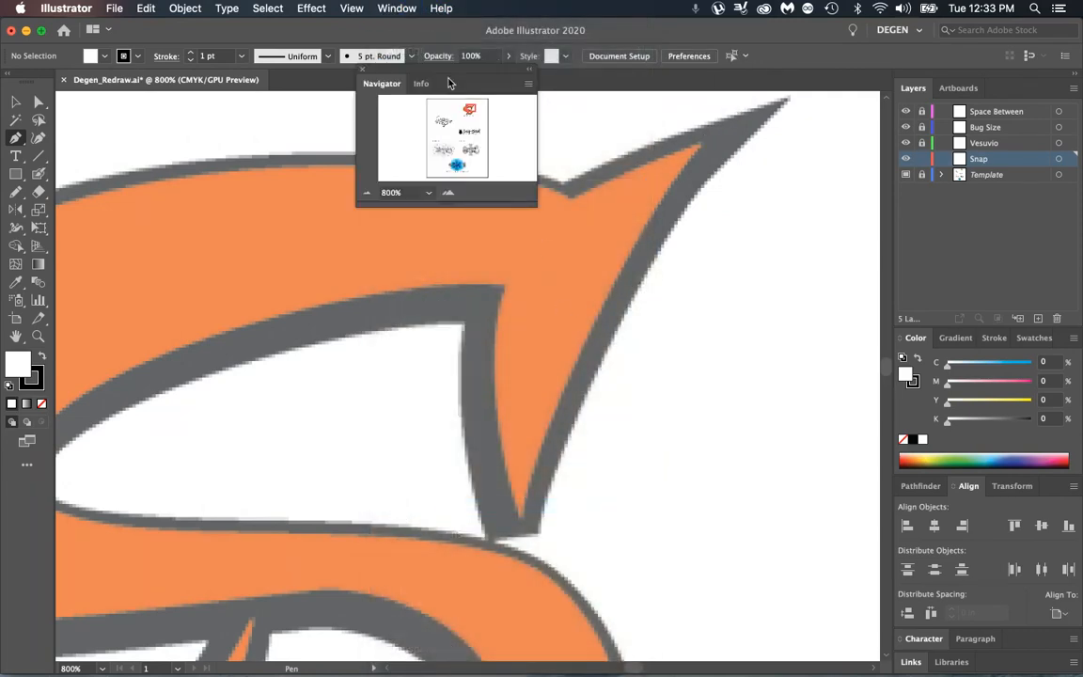
{"action": "left_click_drag", "start_coordinate": [393, 83], "coordinate": [762, 117]}
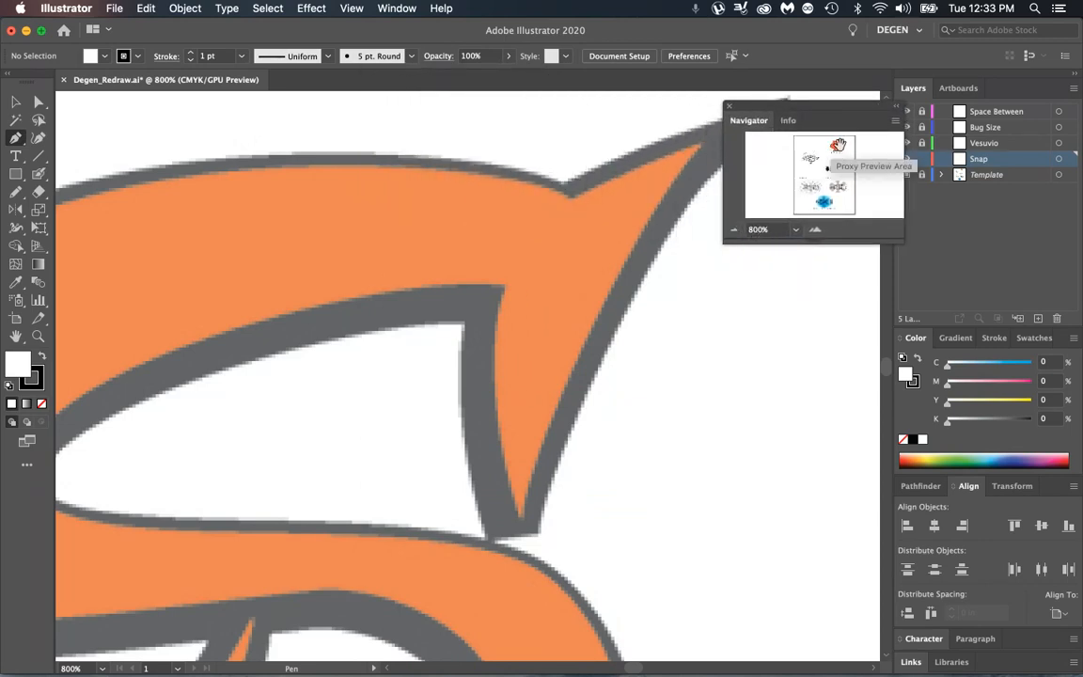
Examine the upper part of the Snap S at magnifications between 600% and 1200% with the Navigator, finishing at 800% around its pointed tip
{"action": "mouse_move", "coordinate": [838, 145]}
{"action": "left_mouse_down"}
{"action": "mouse_move", "coordinate": [825, 158]}
{"action": "mouse_move", "coordinate": [838, 169]}
{"action": "mouse_move", "coordinate": [813, 157]}
{"action": "mouse_move", "coordinate": [837, 144]}
{"action": "left_mouse_up"}
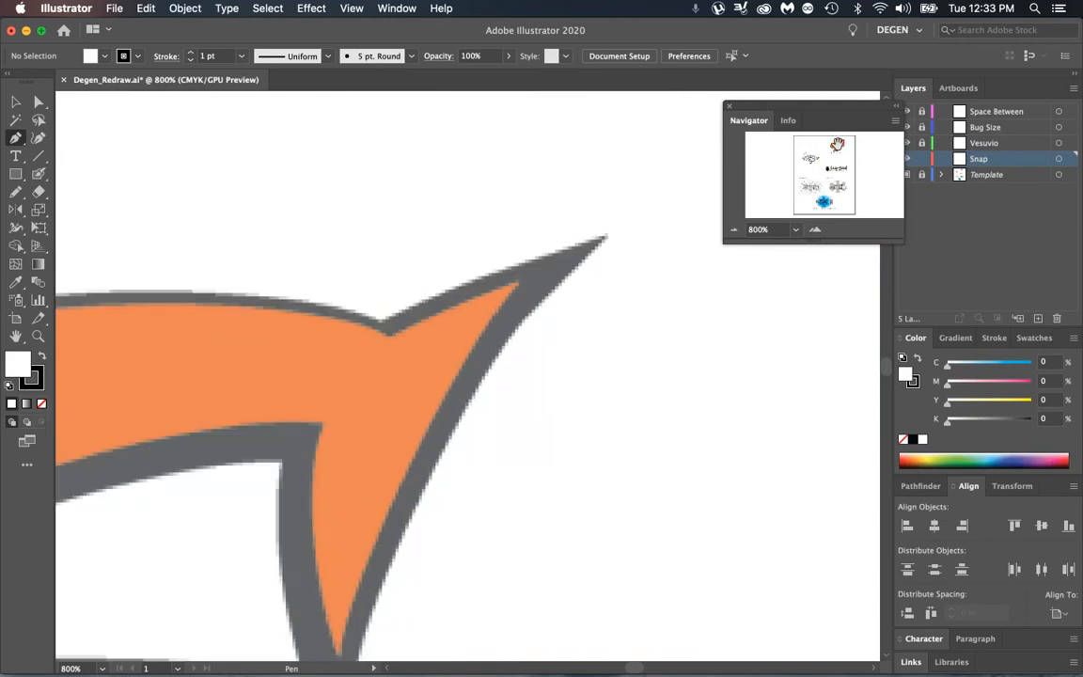
{"action": "left_click", "coordinate": [734, 230]}
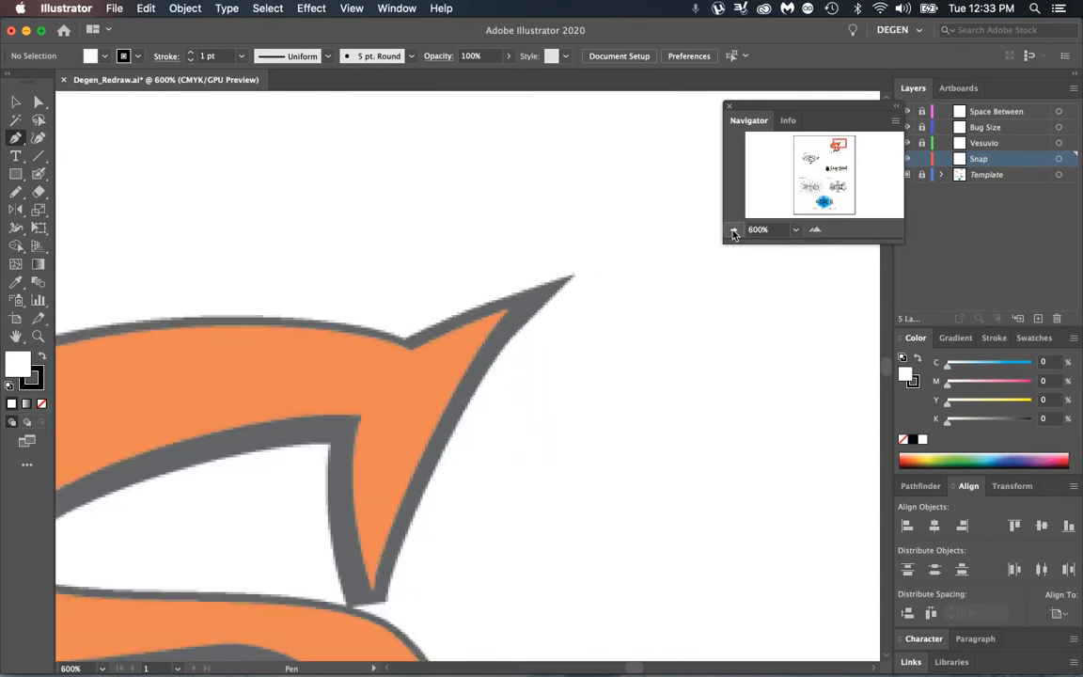
{"action": "left_click", "coordinate": [734, 230]}
{"action": "left_click", "coordinate": [814, 230]}
{"action": "left_click", "coordinate": [814, 230]}
{"action": "left_click", "coordinate": [735, 231]}
{"action": "left_click", "coordinate": [734, 230]}
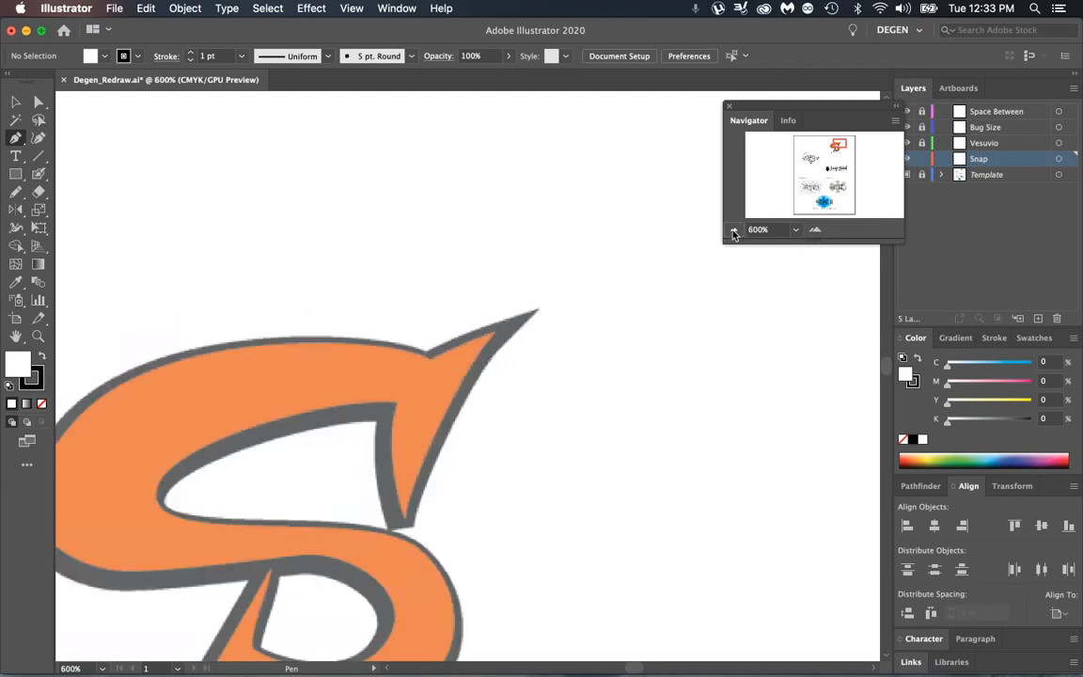
{"action": "left_click", "coordinate": [814, 231]}
{"action": "left_click", "coordinate": [814, 230]}
{"action": "left_click", "coordinate": [814, 231]}
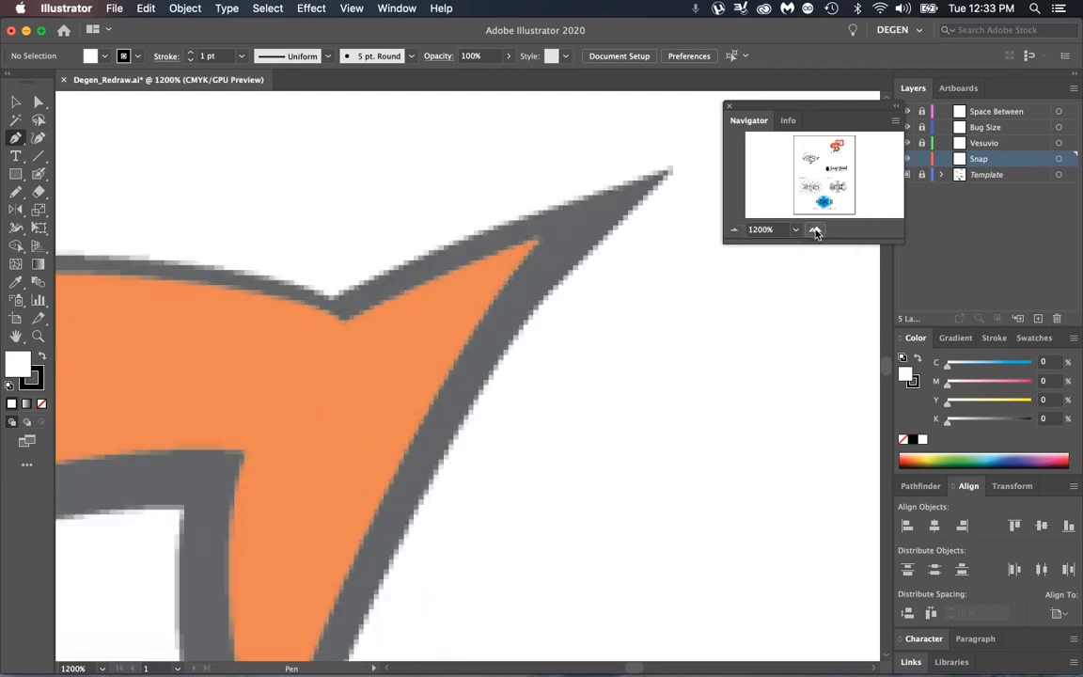
{"action": "left_click", "coordinate": [734, 231]}
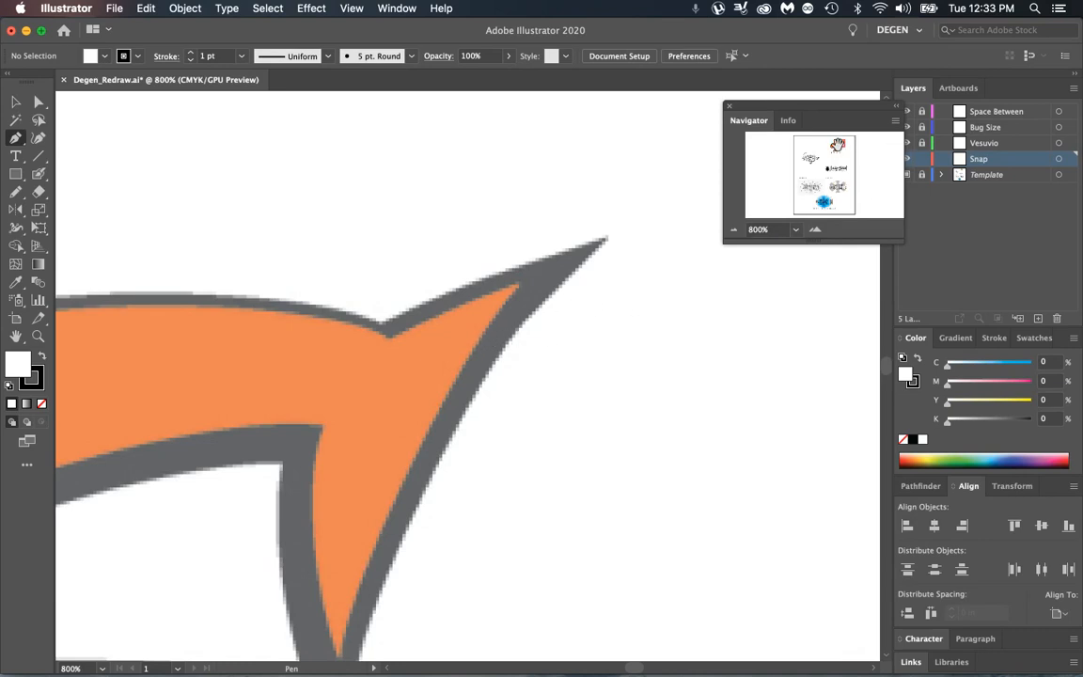
{"action": "left_click_drag", "start_coordinate": [837, 145], "coordinate": [825, 153]}
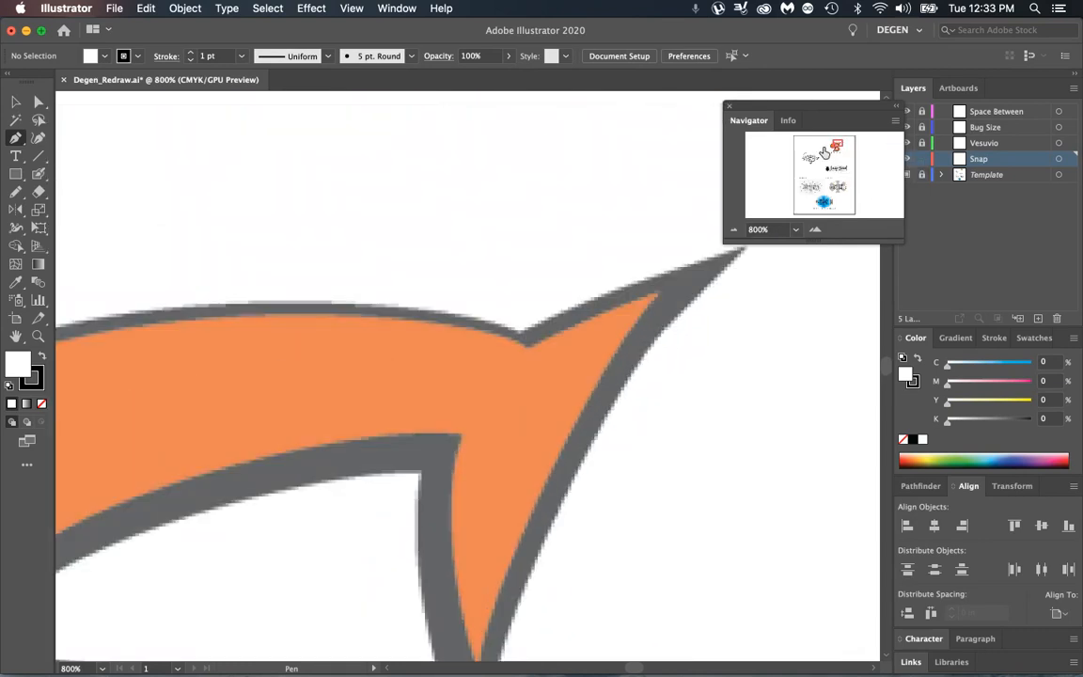
{"action": "scroll", "coordinate": [530, 216], "scroll_direction": "down", "scroll_amount": 2}
{"action": "scroll", "coordinate": [530, 216], "scroll_direction": "right", "scroll_amount": 2}
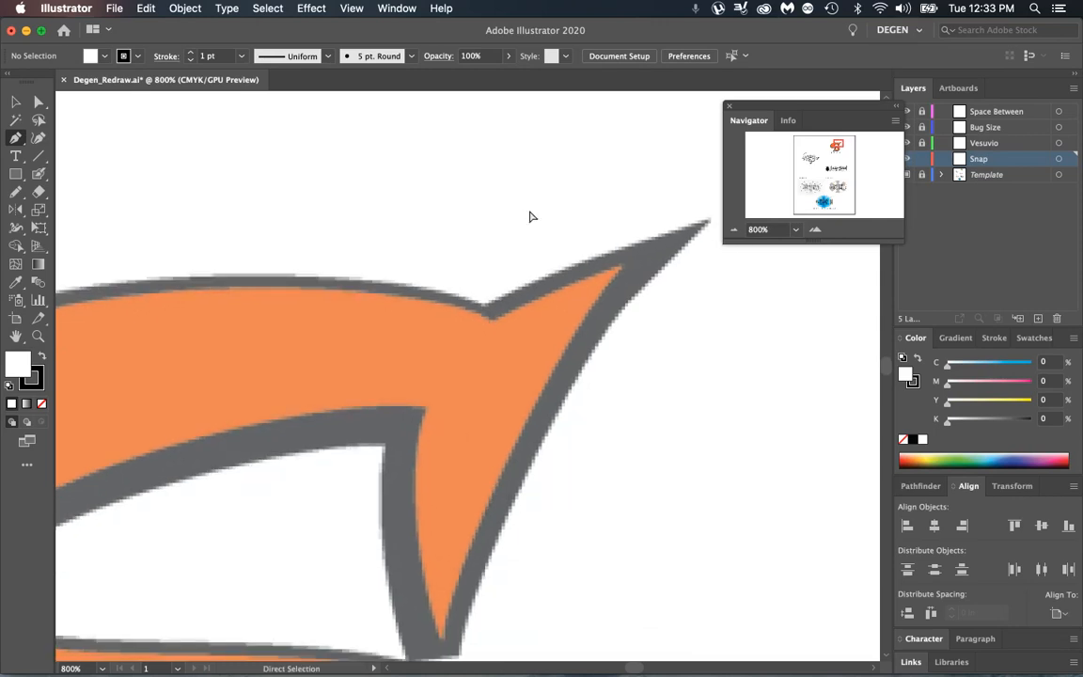
{"action": "key", "text": "super+equal"}
{"action": "key", "text": "super+minus"}
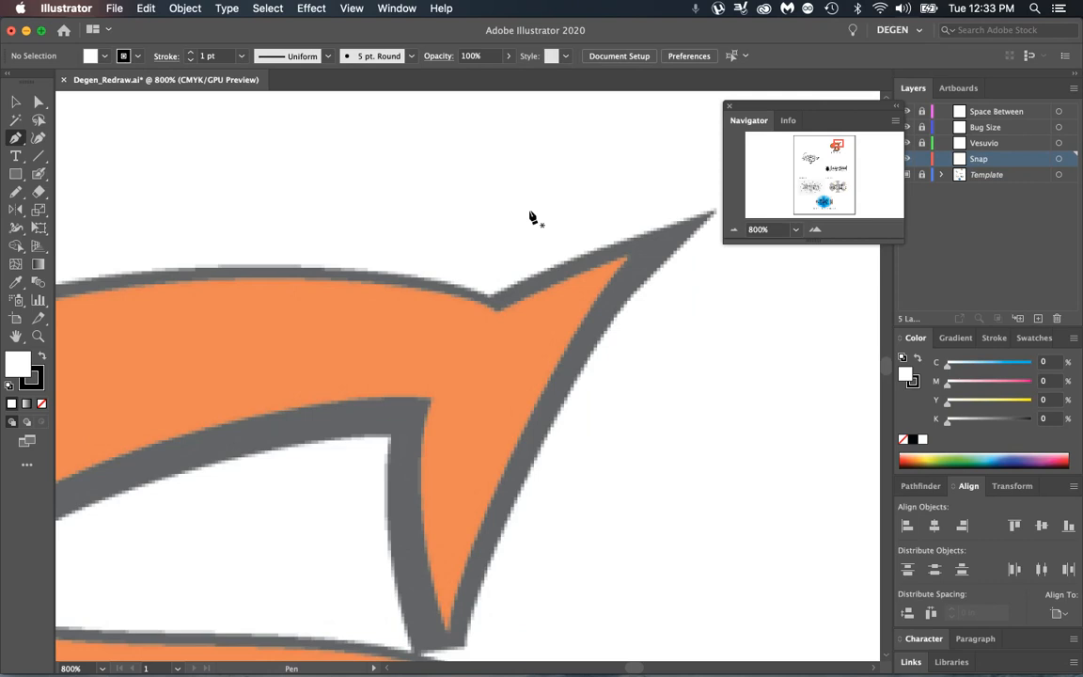
{"action": "left_click_drag", "start_coordinate": [534, 360], "coordinate": [544, 282]}
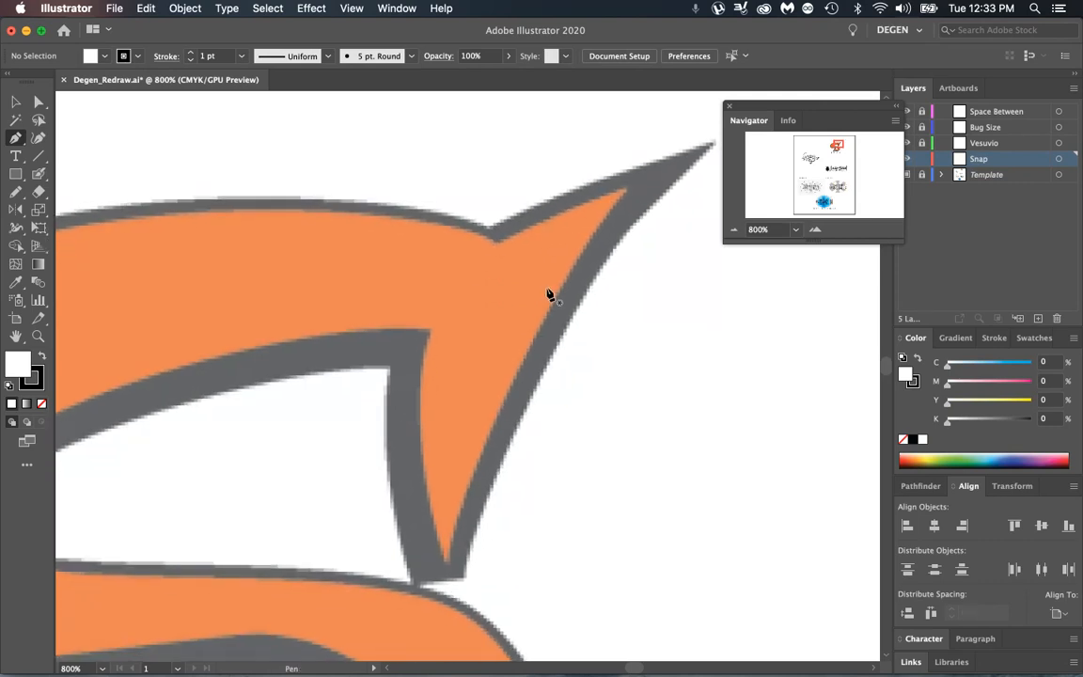
Close the Navigator and trace the right edge of the orange spike with one curved Pen segment from its upper tip to its lower point
{"action": "left_click", "coordinate": [730, 109]}
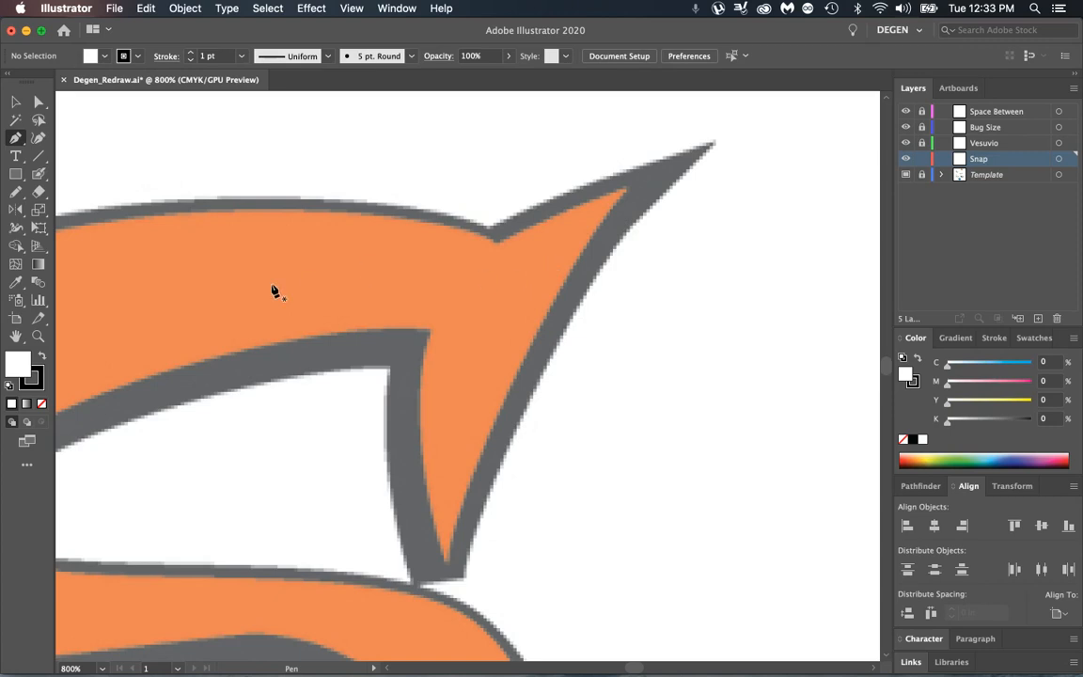
{"action": "left_click", "coordinate": [627, 191]}
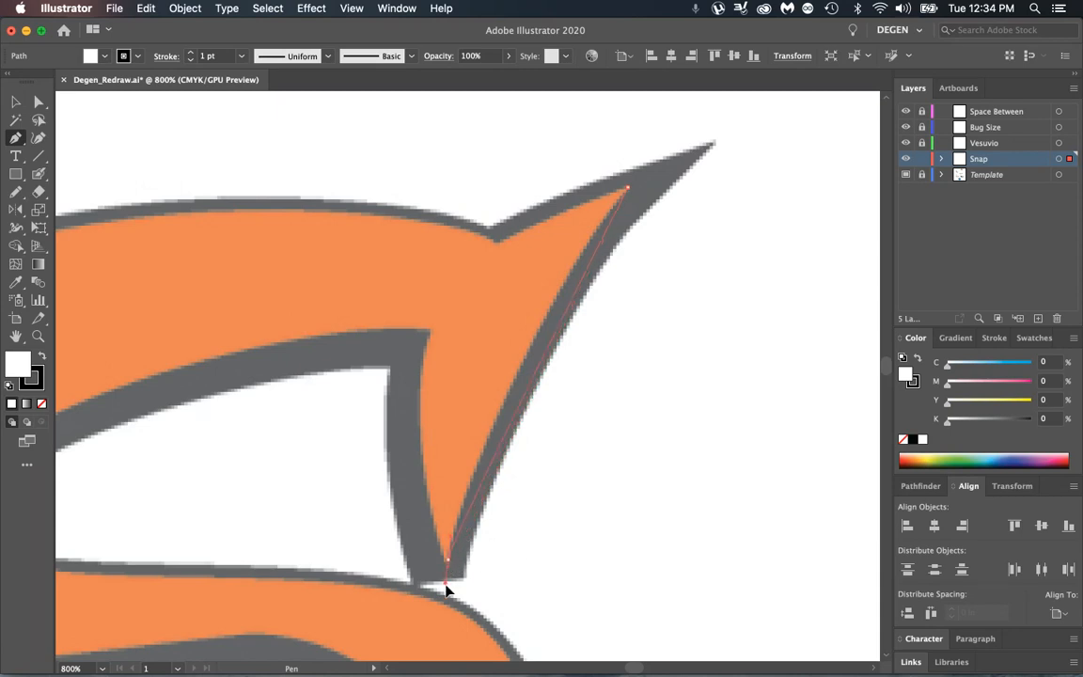
{"action": "scroll", "coordinate": [440, 630], "scroll_direction": "down", "scroll_amount": 5}
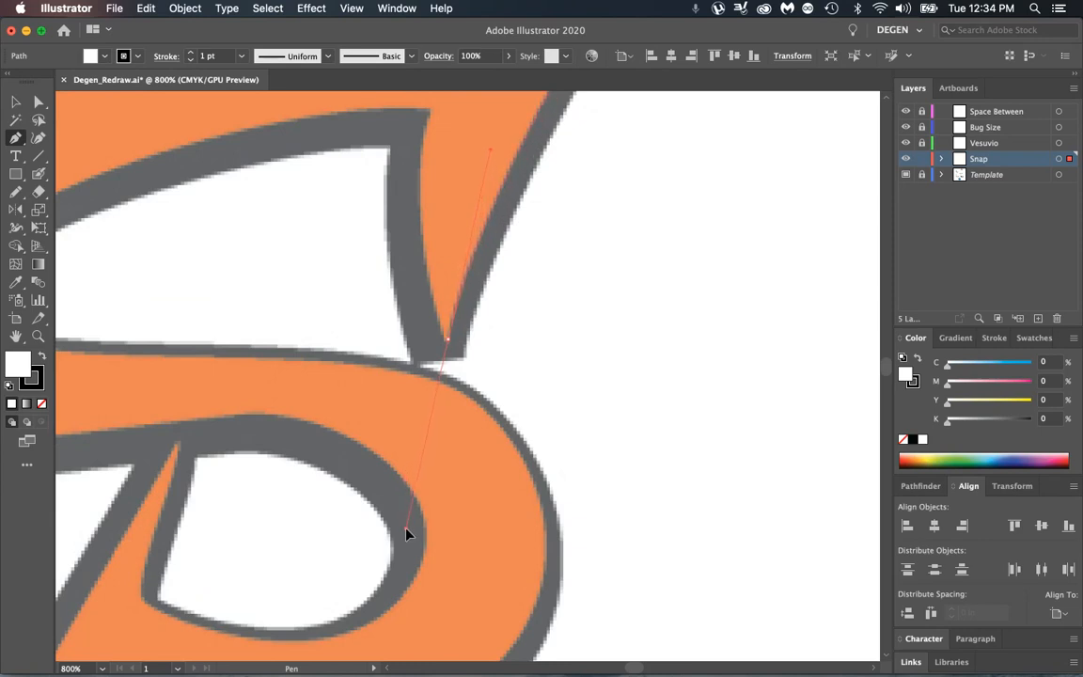
{"action": "left_click_drag", "start_coordinate": [405, 529], "coordinate": [406, 530]}
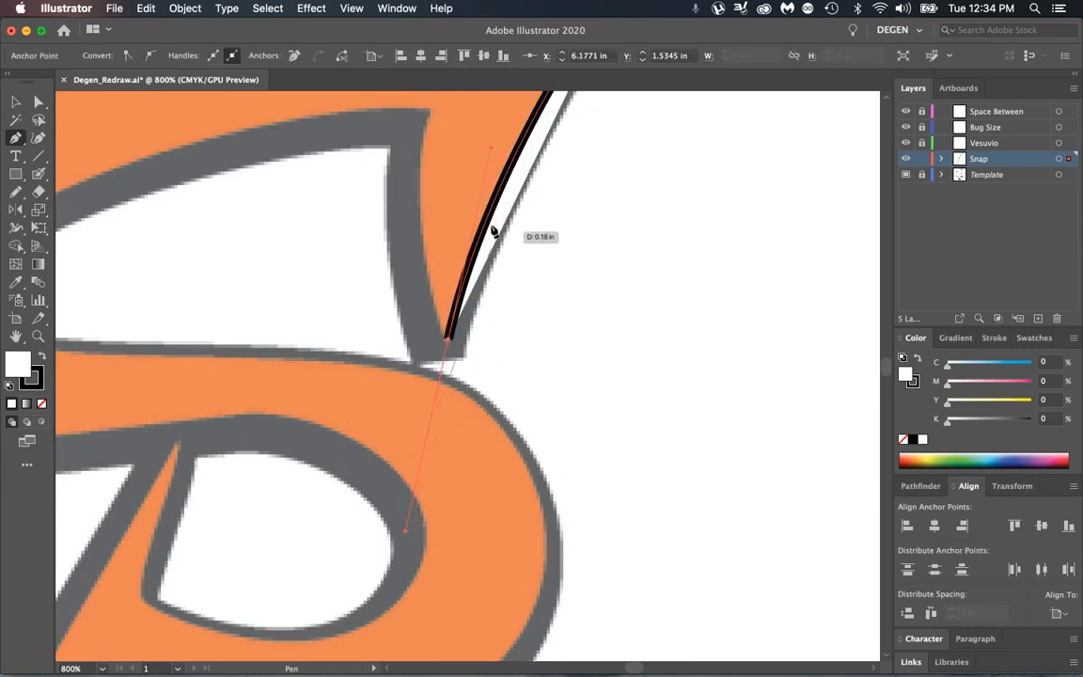
Remove the path's fill, make the black stroke the active colour and display the artwork in Outline mode
{"action": "key", "text": "space"}
{"action": "left_click_drag", "start_coordinate": [510, 246], "coordinate": [498, 468]}
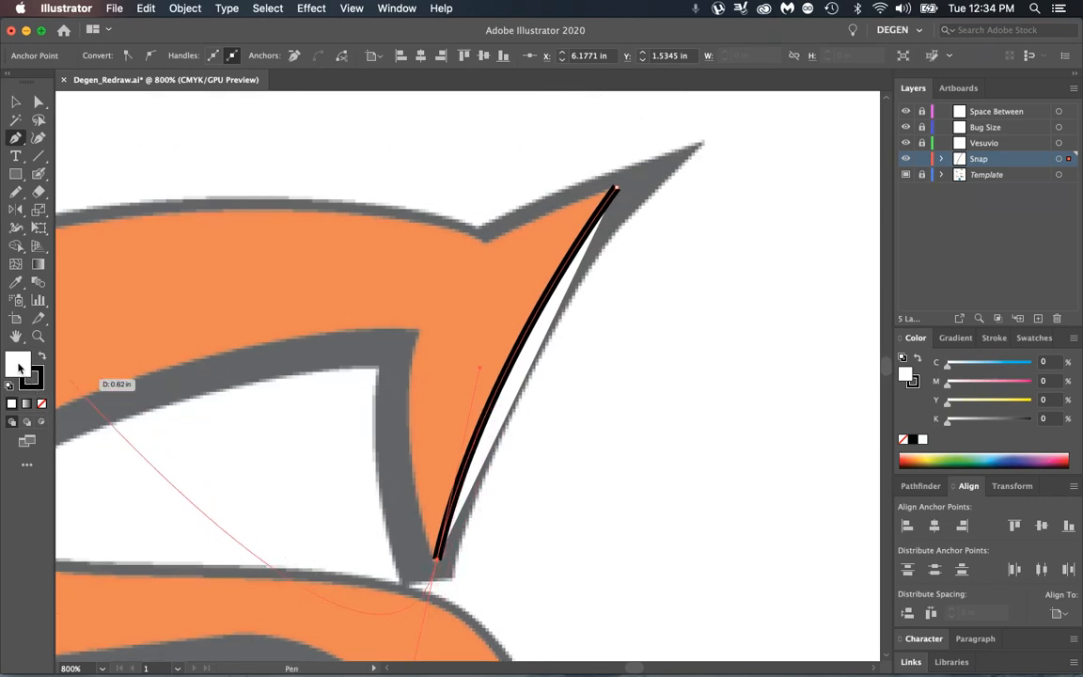
{"action": "left_click", "coordinate": [42, 404]}
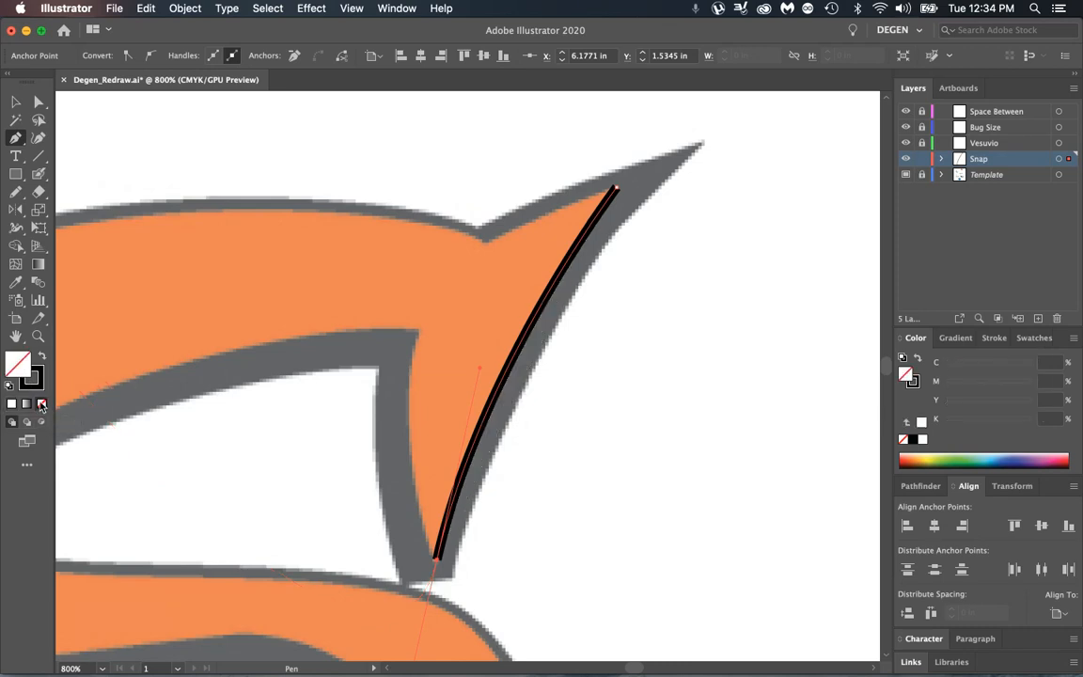
{"action": "left_click", "coordinate": [37, 369]}
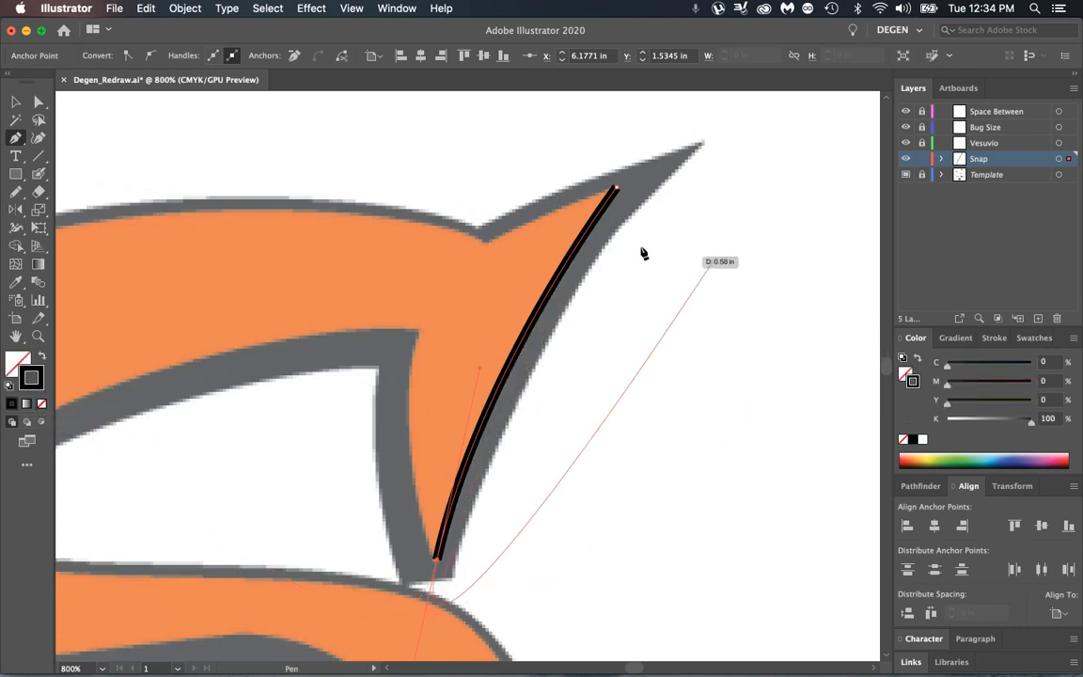
{"action": "left_click", "coordinate": [349, 8]}
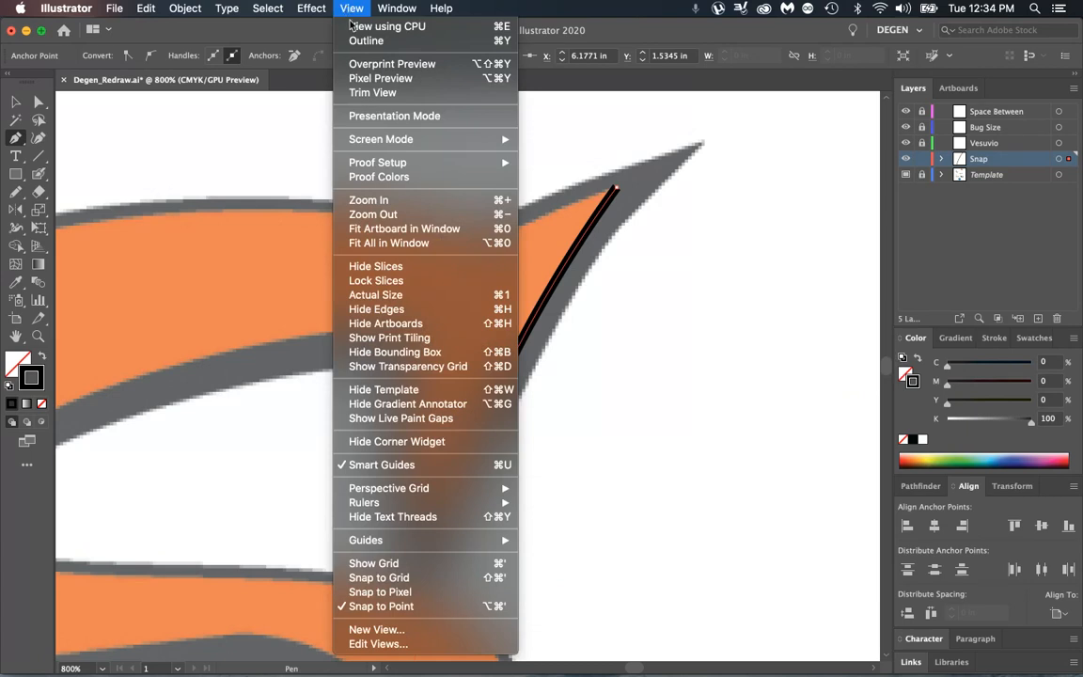
{"action": "left_click", "coordinate": [356, 41]}
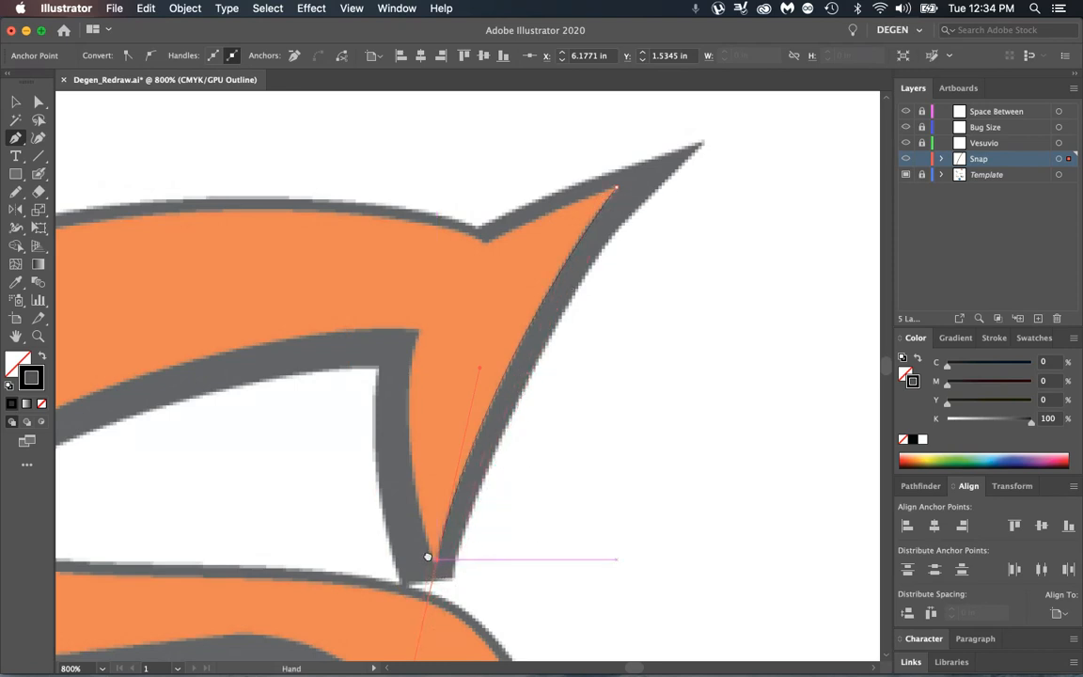
Shorten the outgoing handle at the spike's lower point and trace a curve up the spike's left edge to the inner corner
{"action": "left_click_drag", "start_coordinate": [435, 568], "coordinate": [493, 403]}
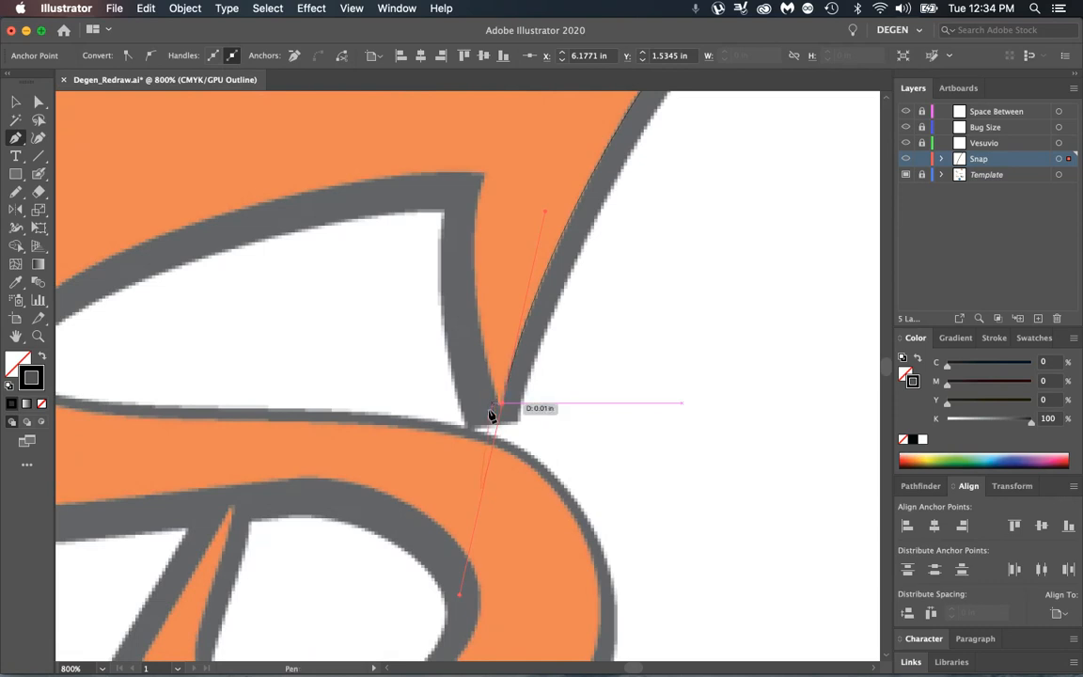
{"action": "left_click", "coordinate": [457, 596]}
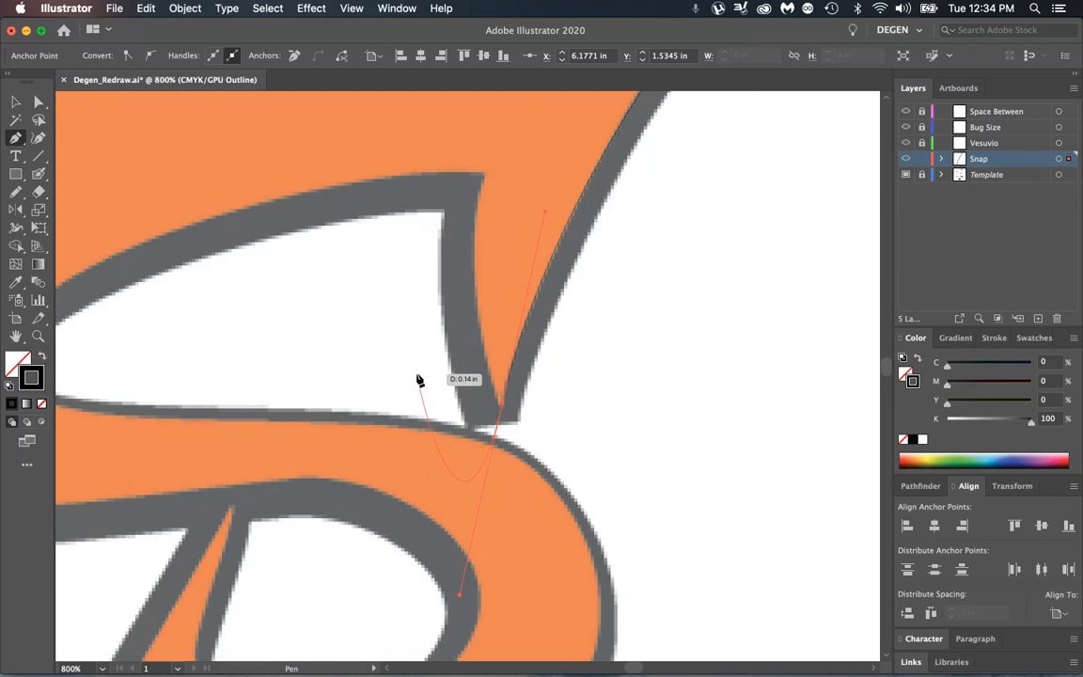
{"action": "left_click", "coordinate": [503, 407]}
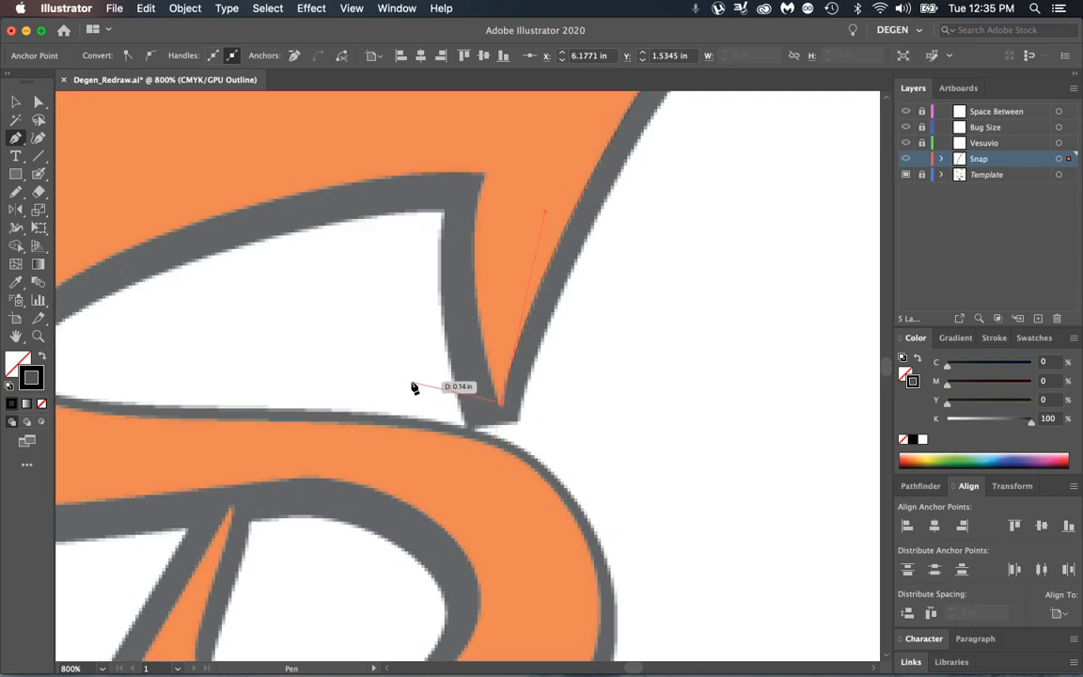
{"action": "key", "text": "super+z"}
{"action": "key", "text": "alt"}
{"action": "left_click_drag", "start_coordinate": [498, 413], "coordinate": [489, 181]}
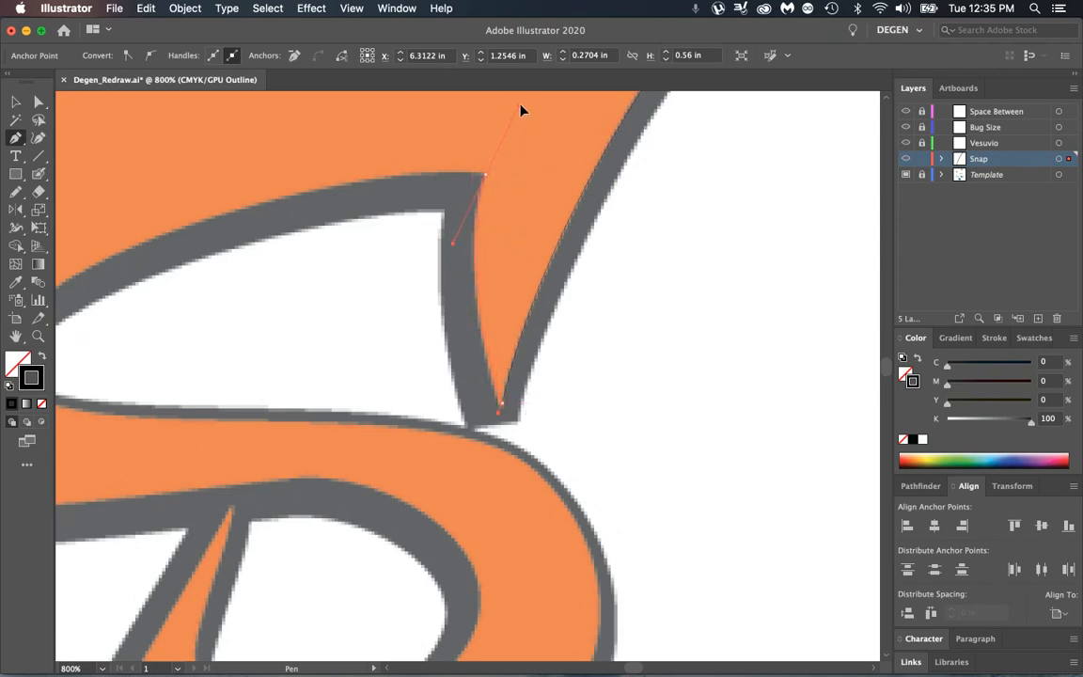
{"action": "left_click_drag", "start_coordinate": [521, 111], "coordinate": [515, 265]}
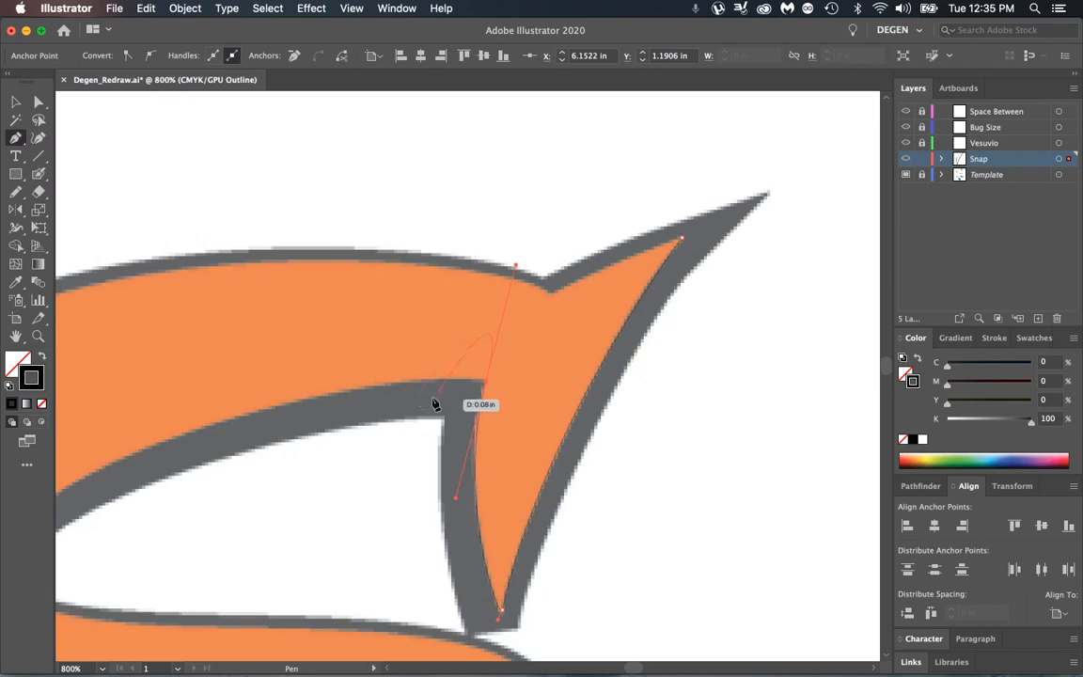
Retract the outgoing handle at the inner corner and trace a curve along the upper edge of the S's upper opening towards its rounded end
{"action": "left_click_drag", "start_coordinate": [424, 390], "coordinate": [513, 321]}
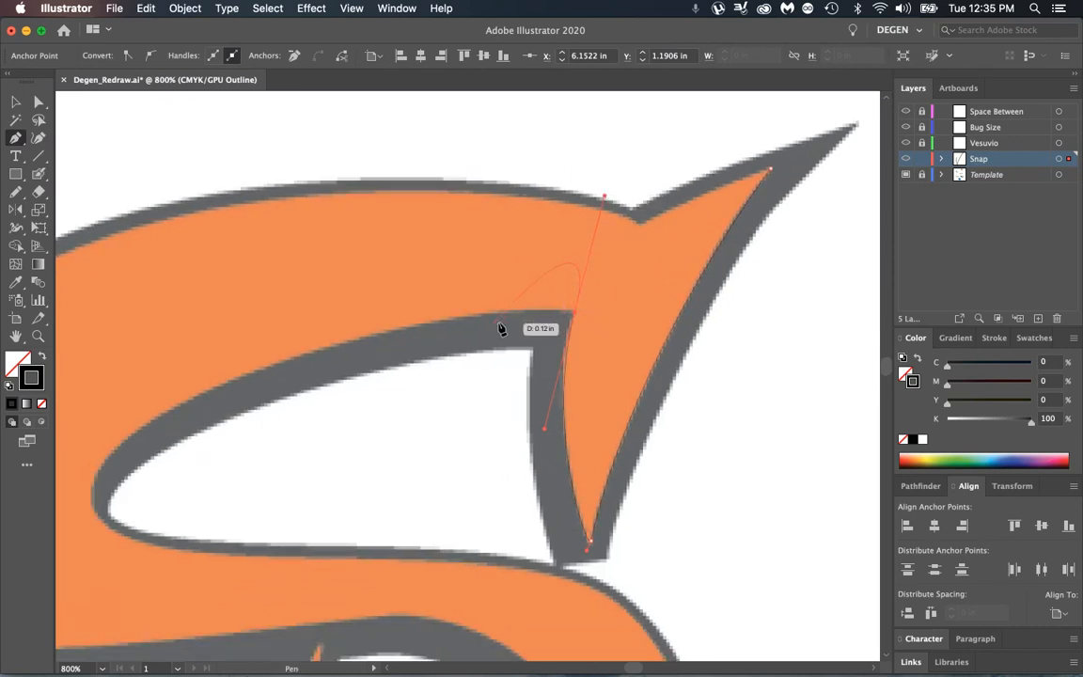
{"action": "left_click", "coordinate": [577, 315]}
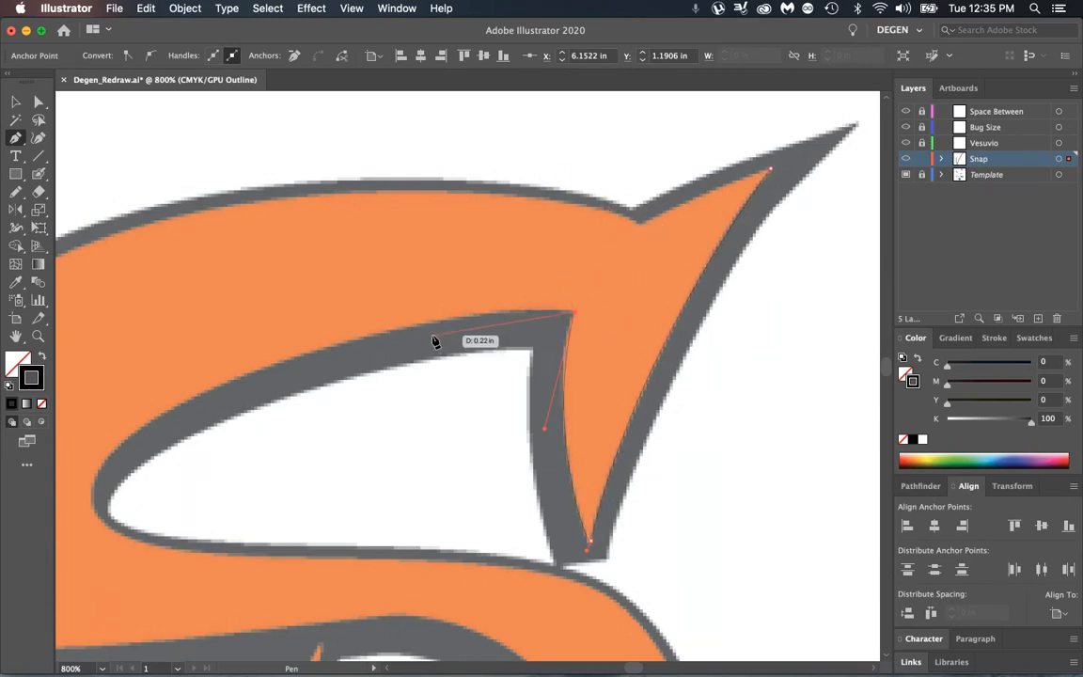
{"action": "key", "text": "space"}
{"action": "left_click_drag", "start_coordinate": [426, 335], "coordinate": [563, 300]}
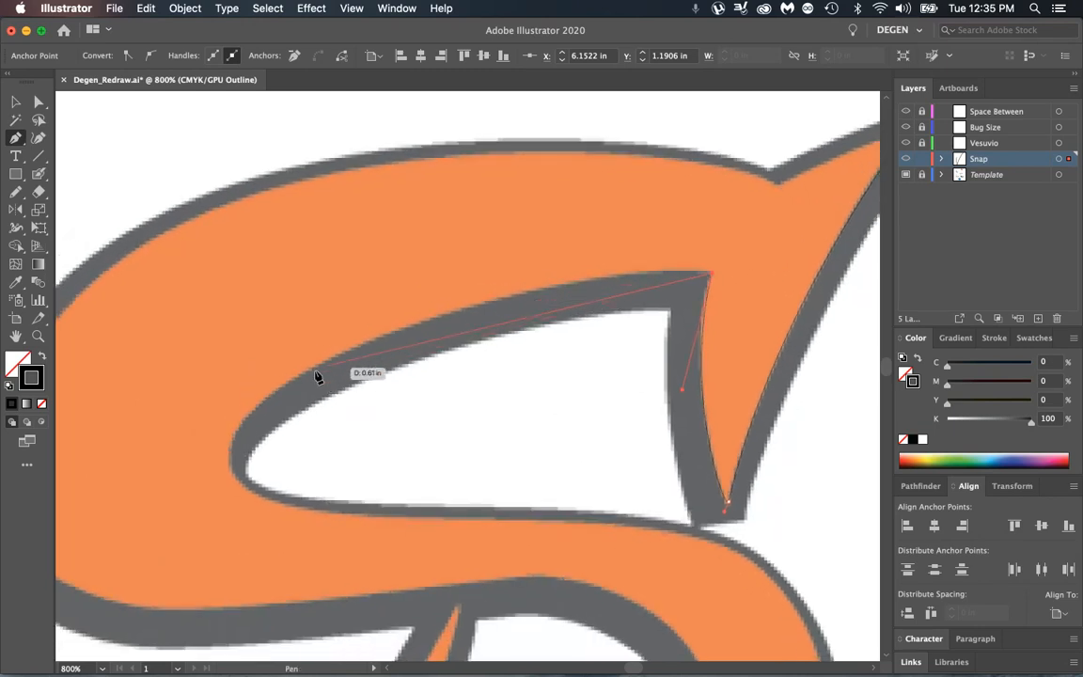
{"action": "left_click", "coordinate": [270, 395]}
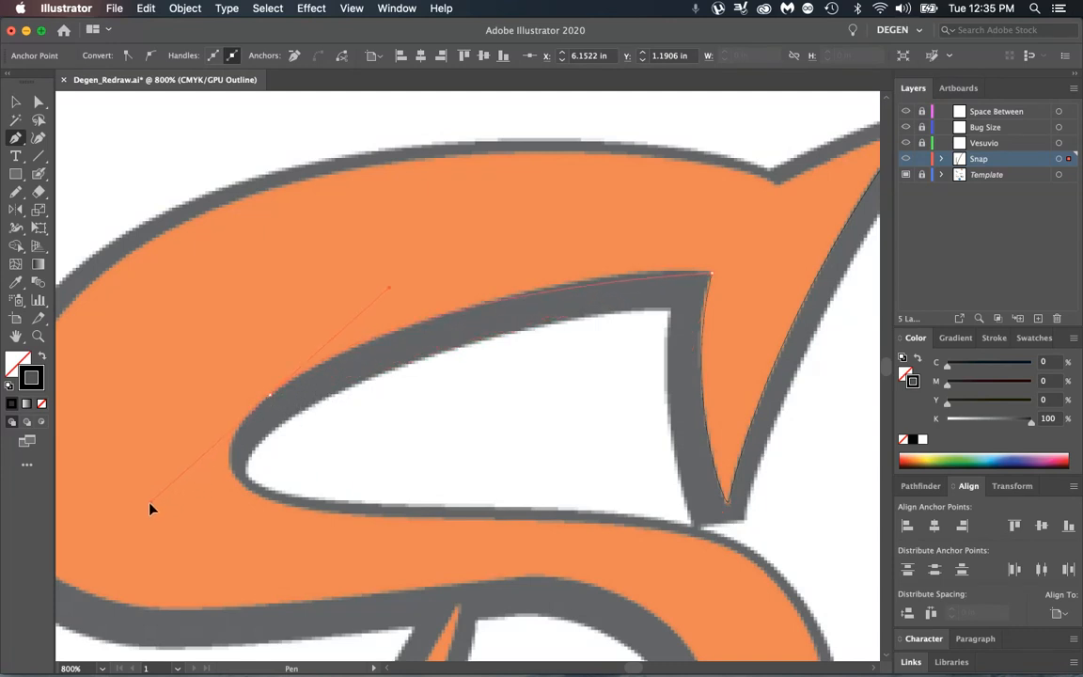
{"action": "left_click_drag", "start_coordinate": [76, 536], "coordinate": [126, 561]}
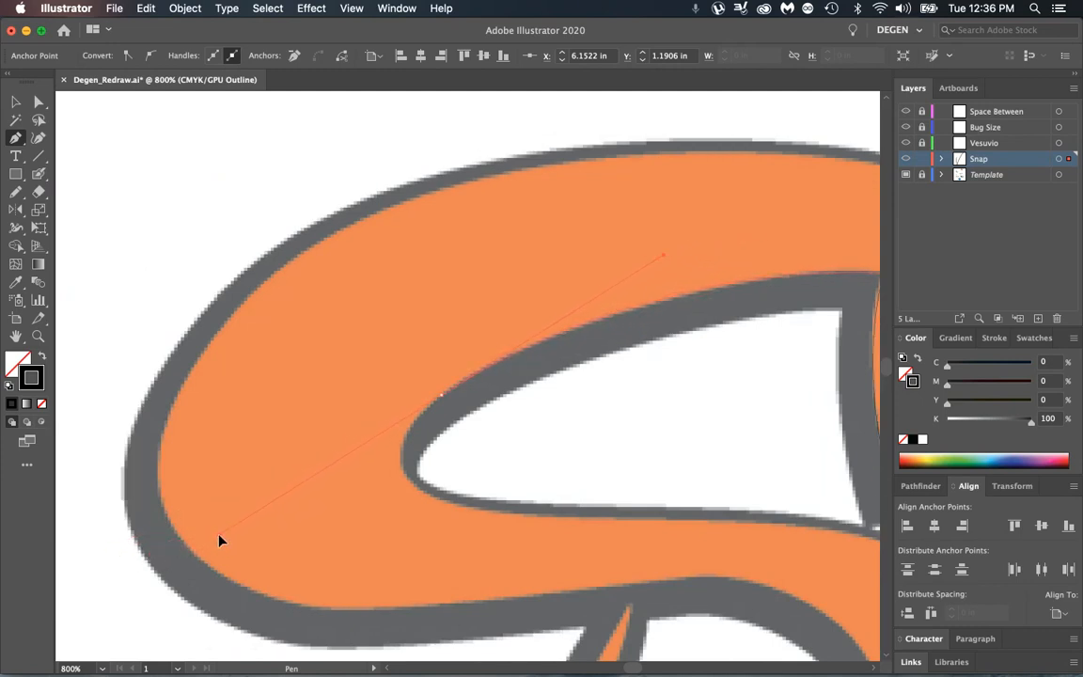
{"action": "left_click_drag", "start_coordinate": [216, 540], "coordinate": [147, 310]}
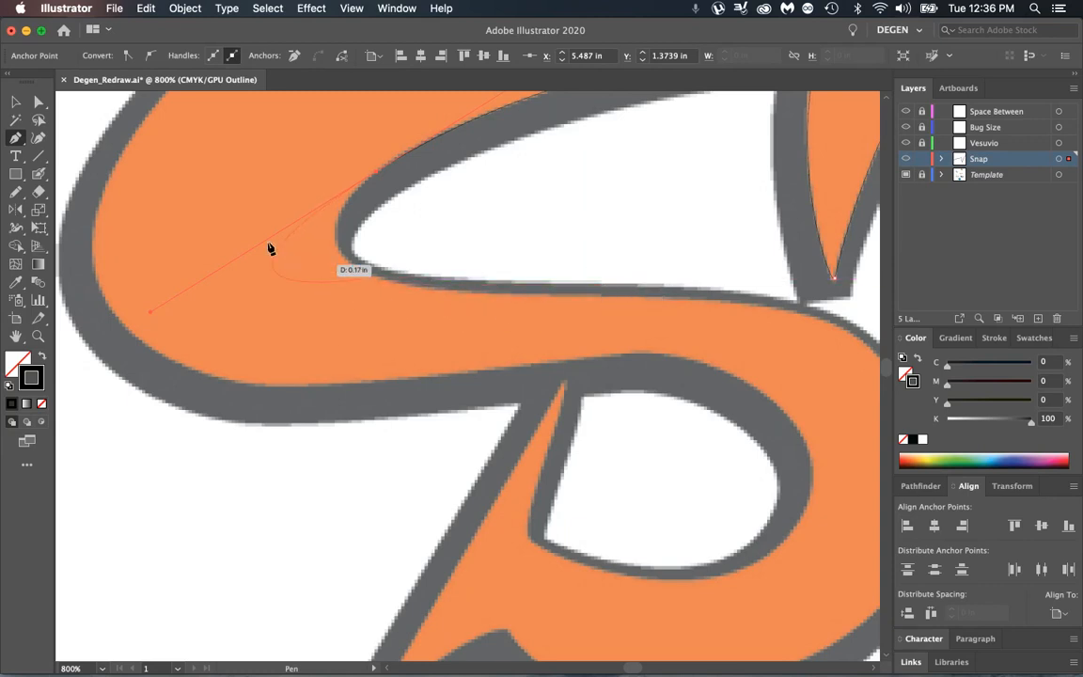
Trace a curve around the rounded end of the S's upper opening and along its lower edge to just before the spike
{"action": "left_click_drag", "start_coordinate": [366, 187], "coordinate": [358, 185]}
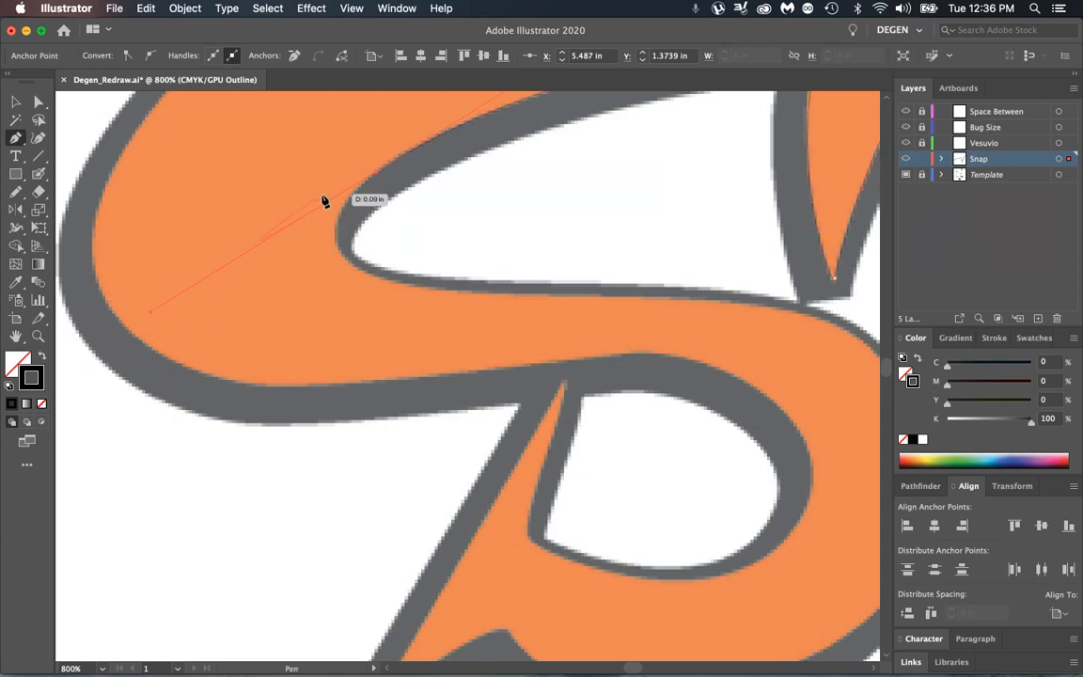
{"action": "left_click_drag", "start_coordinate": [325, 289], "coordinate": [736, 380]}
{"action": "key", "text": "space"}
{"action": "left_click_drag", "start_coordinate": [338, 211], "coordinate": [299, 297]}
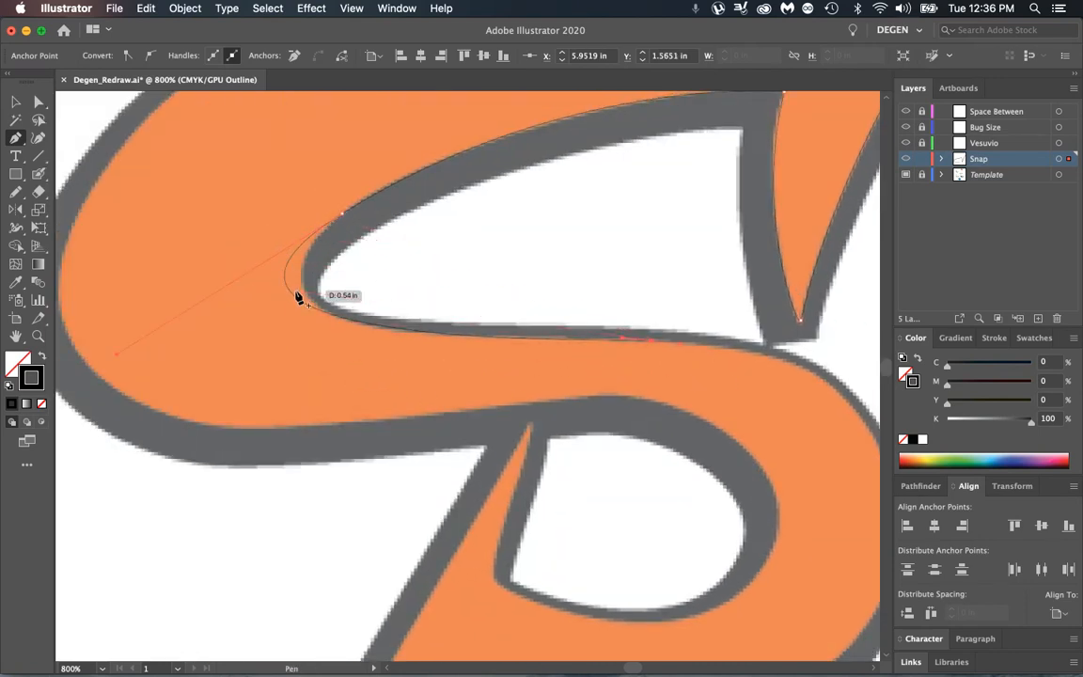
{"action": "key", "text": "space"}
{"action": "left_click_drag", "start_coordinate": [766, 376], "coordinate": [555, 276]}
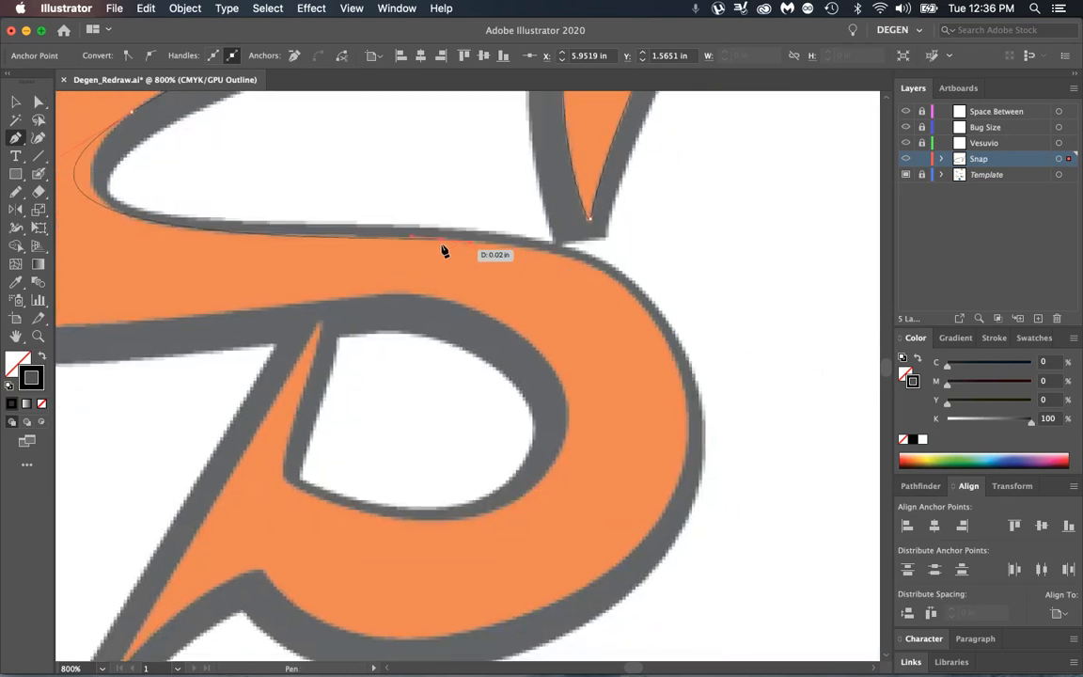
Trace the outer edge of the S's lower bowl with curved segments around its right side down to its bottom
{"action": "left_click_drag", "start_coordinate": [444, 251], "coordinate": [655, 327]}
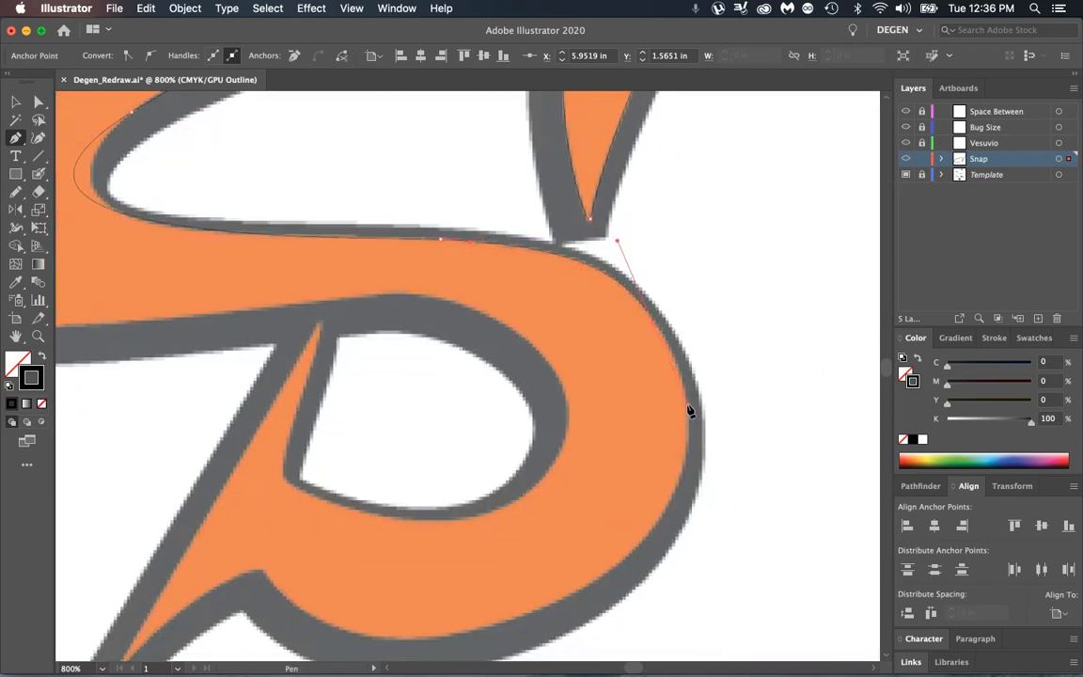
{"action": "left_click_drag", "start_coordinate": [689, 405], "coordinate": [565, 627]}
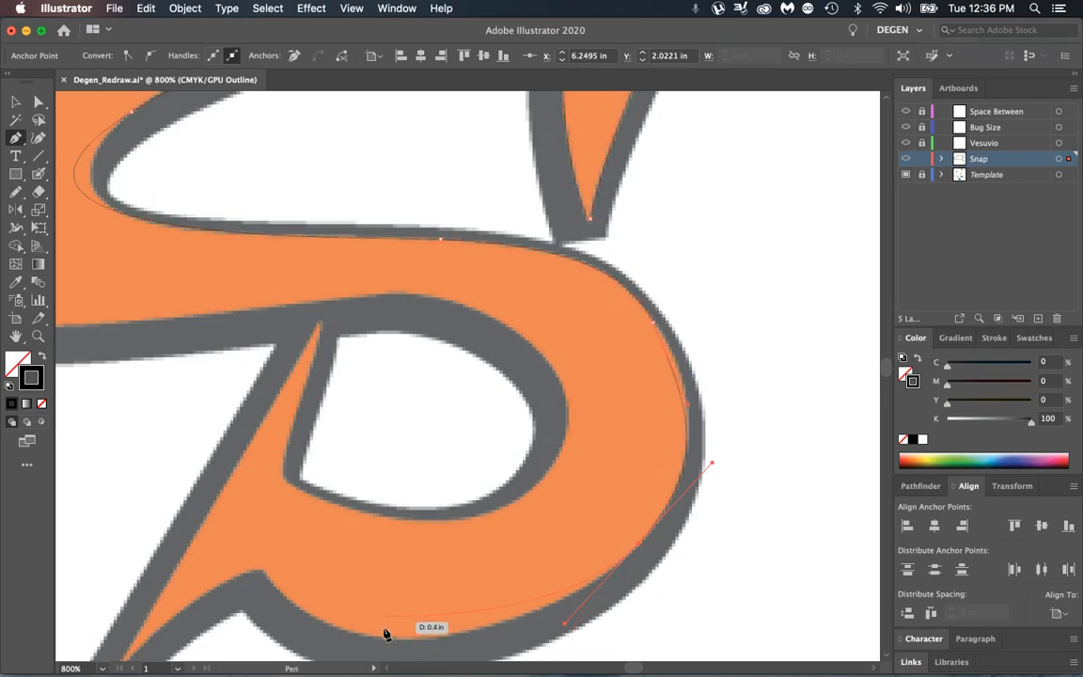
{"action": "left_click_drag", "start_coordinate": [384, 634], "coordinate": [481, 499]}
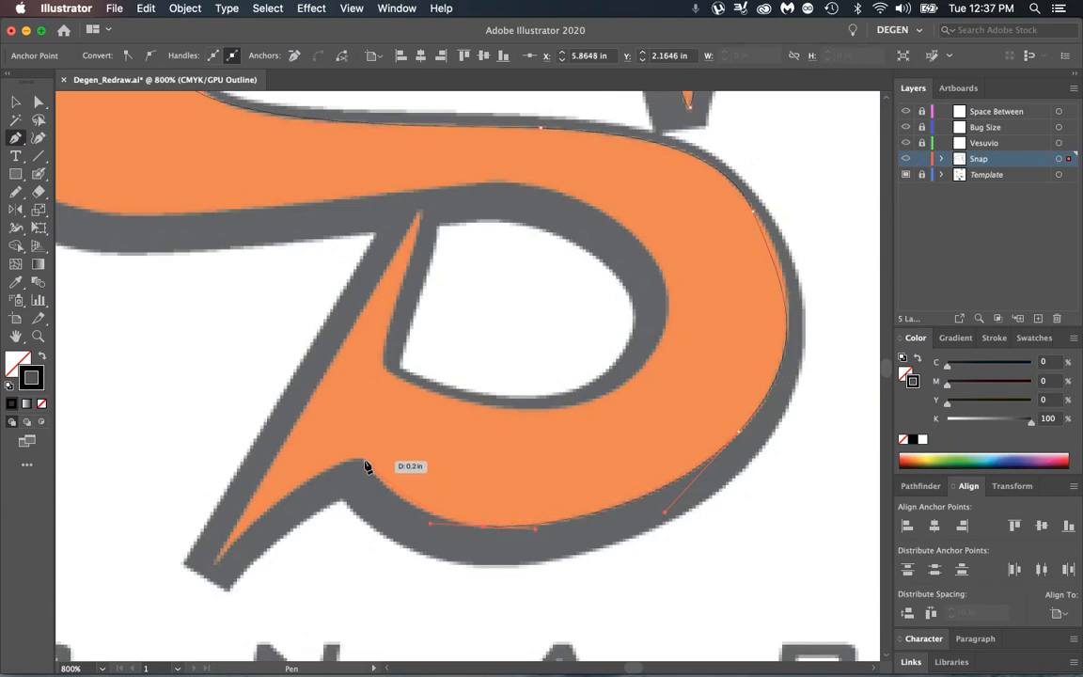
Trace from the bowl's bottom through the lower notch to the tail's tip, and add a segment up to the narrow inner tip
{"action": "left_click_drag", "start_coordinate": [362, 459], "coordinate": [342, 430]}
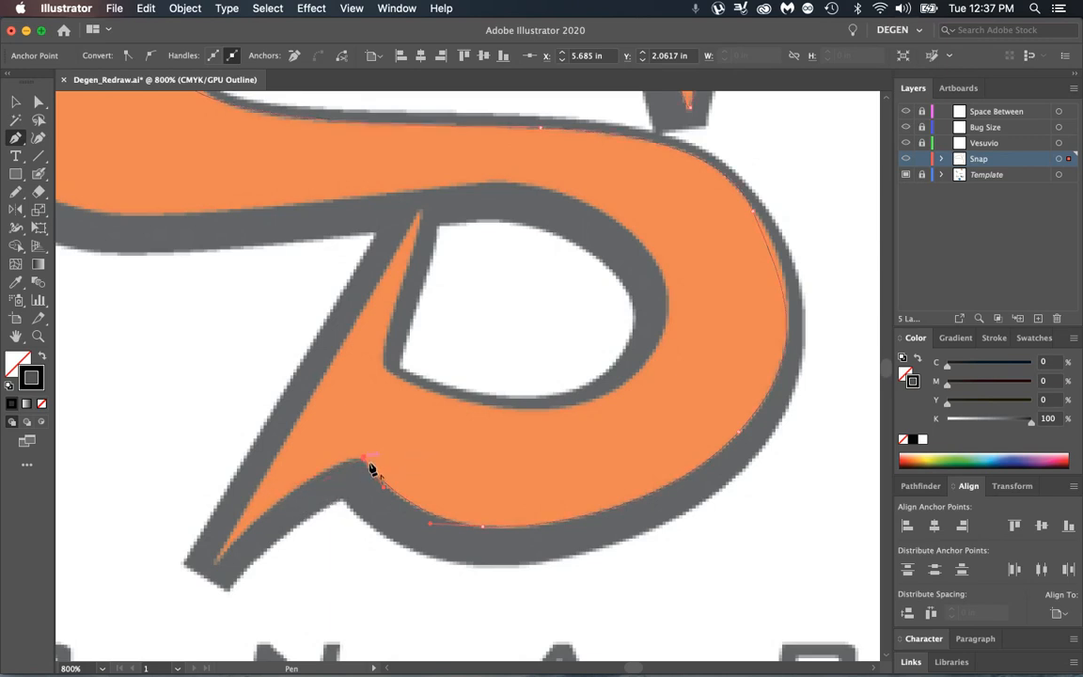
{"action": "left_click", "coordinate": [215, 566]}
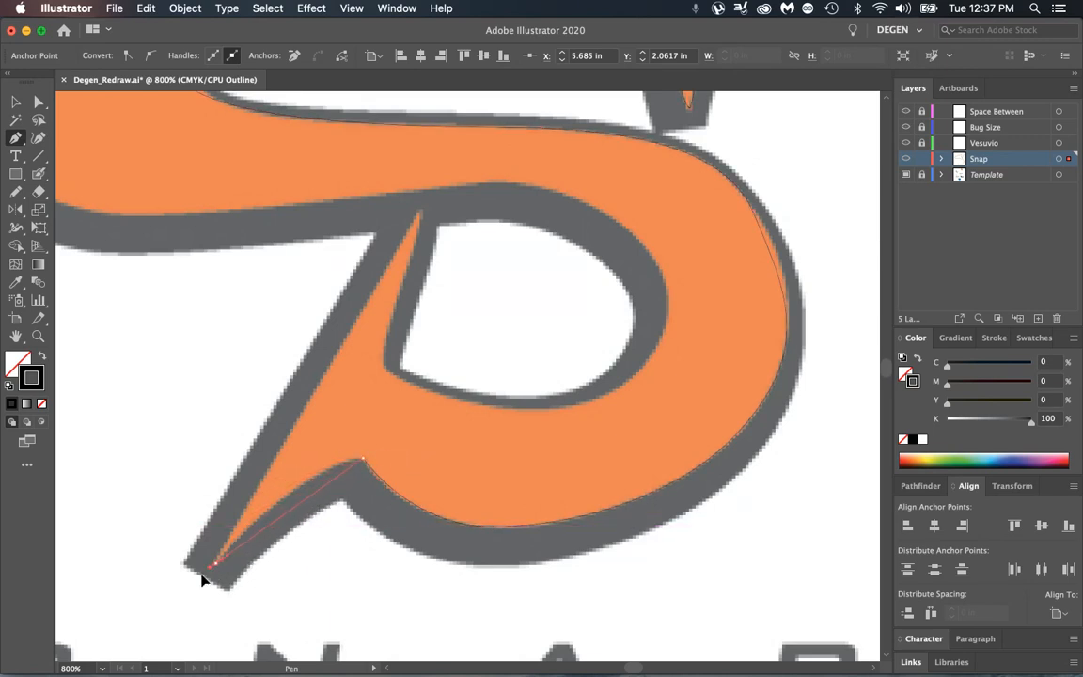
{"action": "left_click_drag", "start_coordinate": [156, 630], "coordinate": [128, 486]}
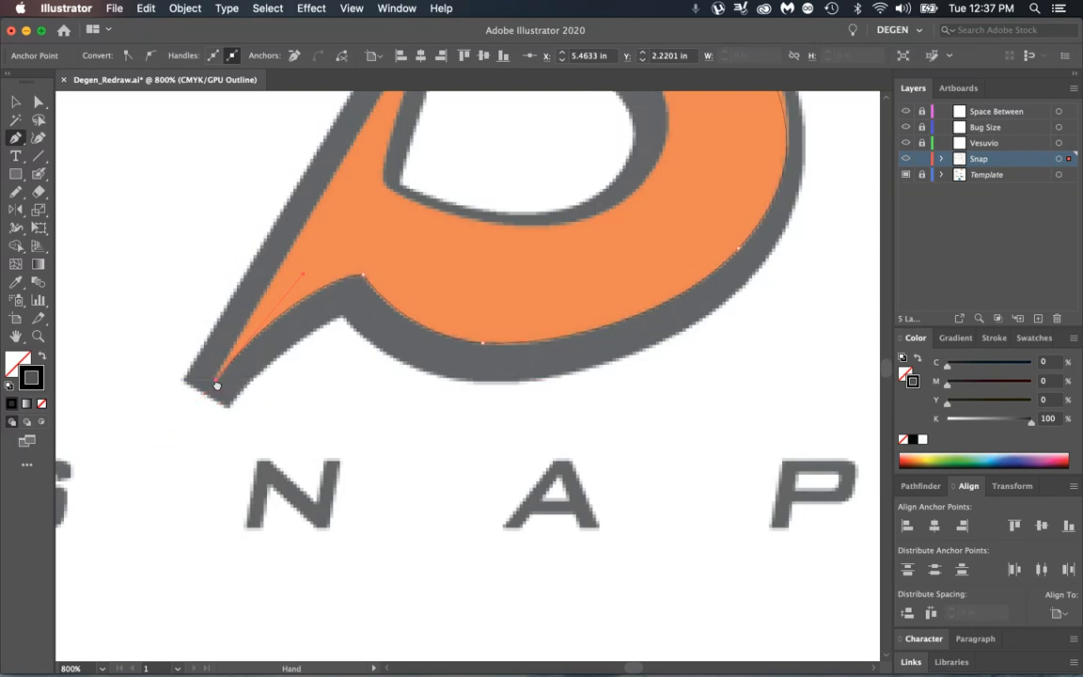
{"action": "scroll", "coordinate": [216, 386], "scroll_direction": "up", "scroll_amount": 5}
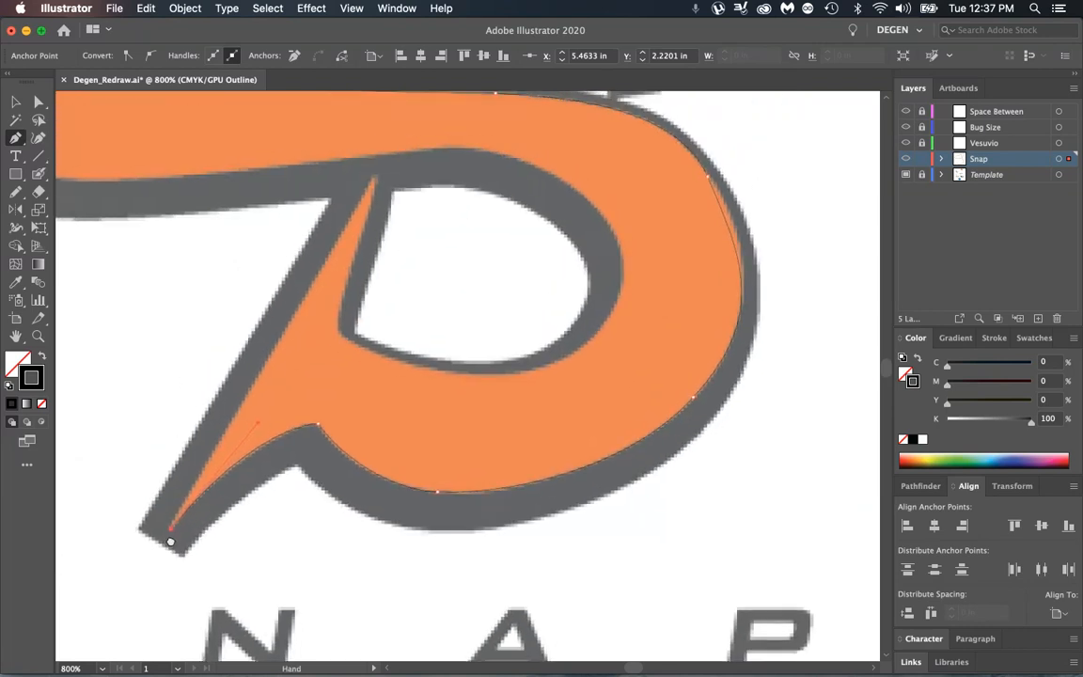
{"action": "left_click", "coordinate": [372, 186]}
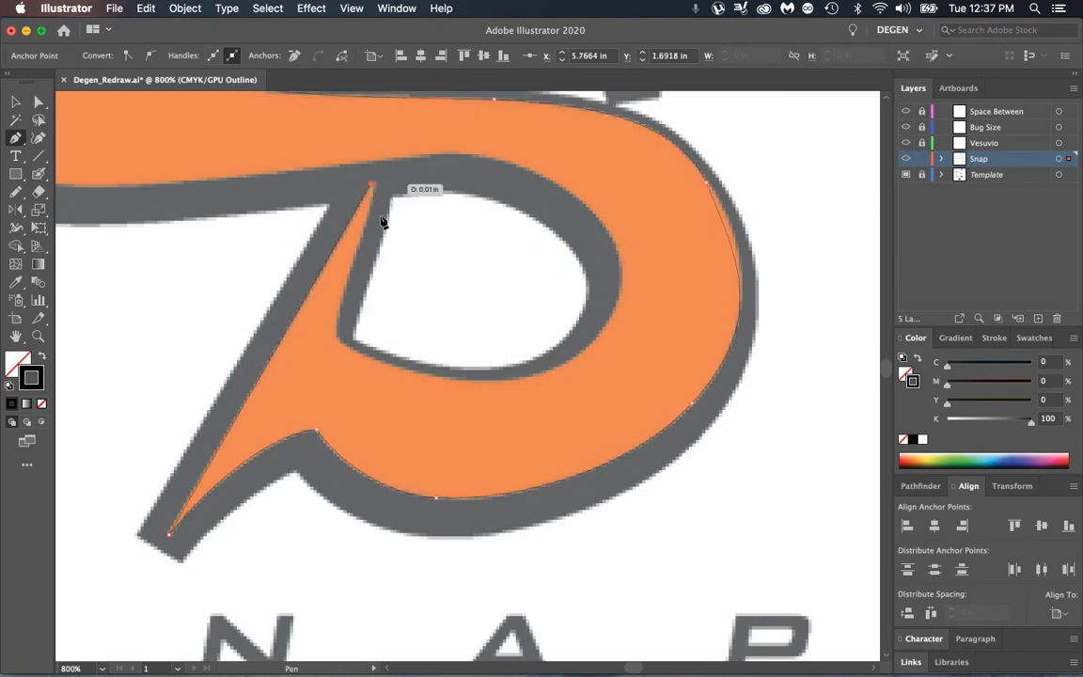
Trace the right edge of the narrow inner tip down to its base and shorten the outgoing handle there
{"action": "left_click", "coordinate": [338, 330]}
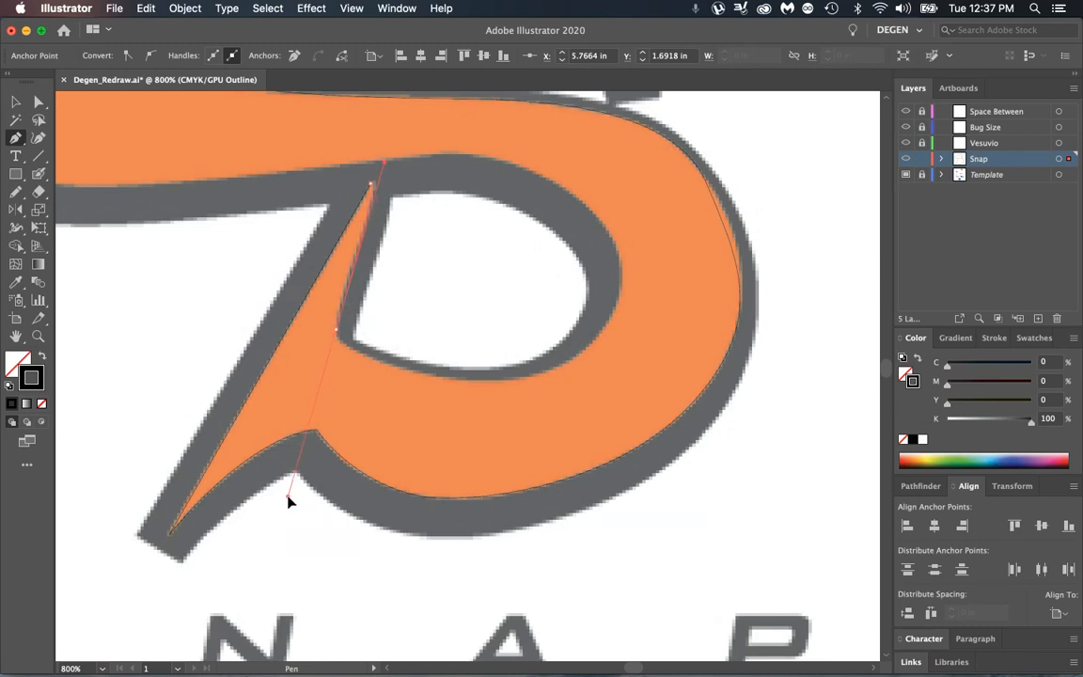
{"action": "left_click", "coordinate": [315, 431]}
{"action": "key", "text": "alt"}
{"action": "left_click_drag", "start_coordinate": [289, 493], "coordinate": [318, 392]}
Trace curved segments from the base of the narrow inner tip around the lower counter to its upper edge
{"action": "left_click_drag", "start_coordinate": [336, 346], "coordinate": [414, 377]}
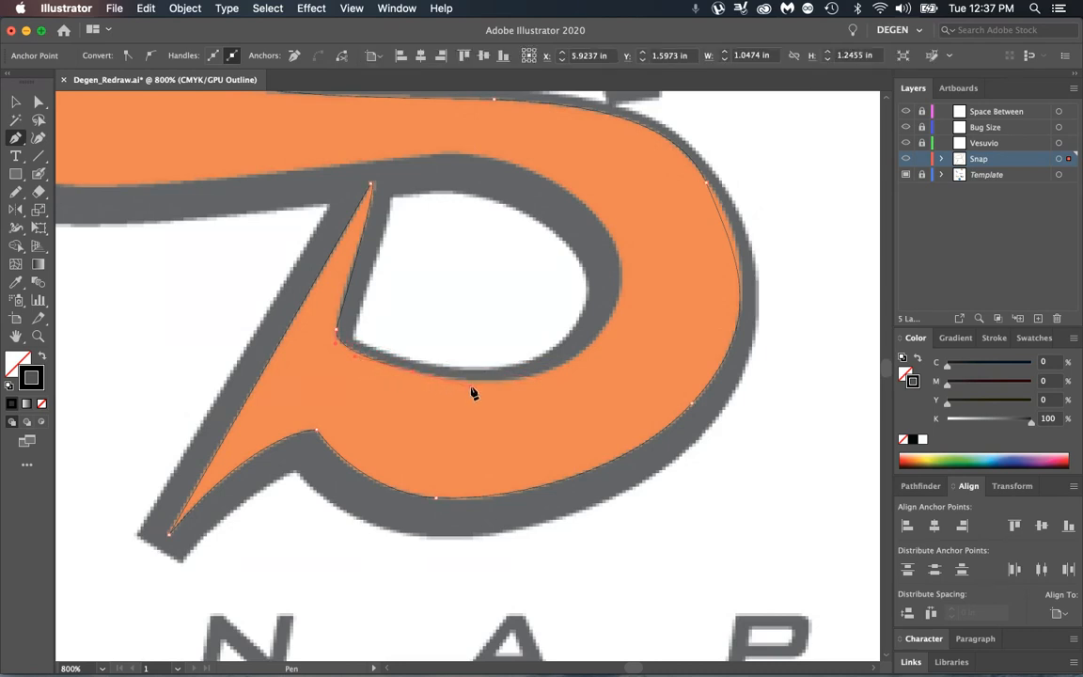
{"action": "left_click_drag", "start_coordinate": [471, 387], "coordinate": [613, 323]}
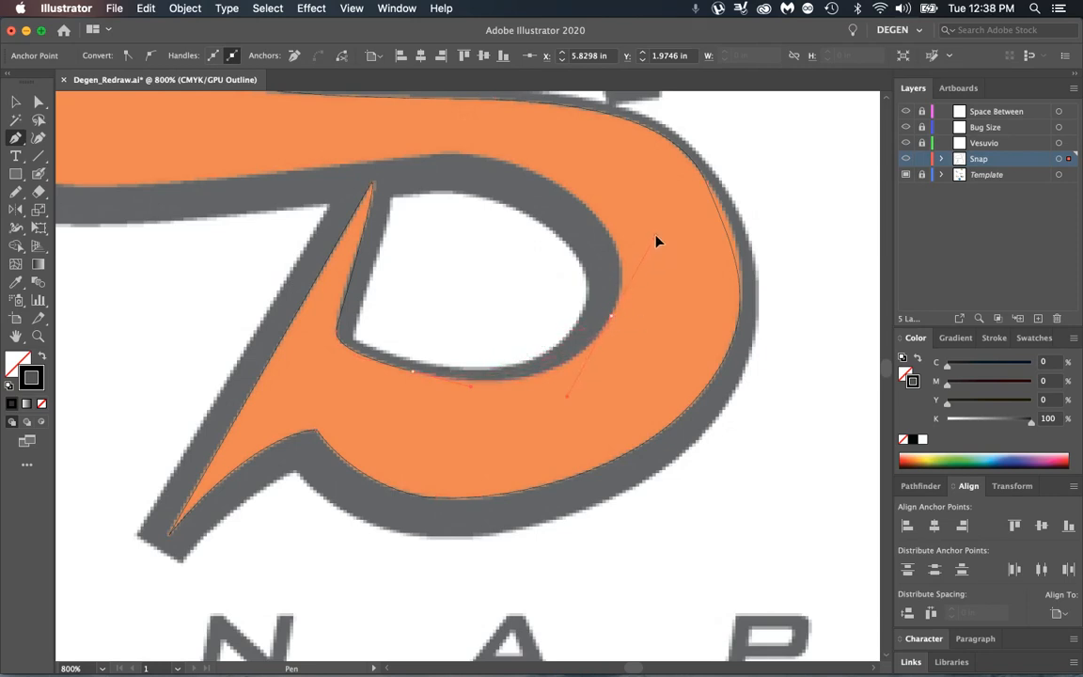
{"action": "left_click_drag", "start_coordinate": [656, 241], "coordinate": [569, 199]}
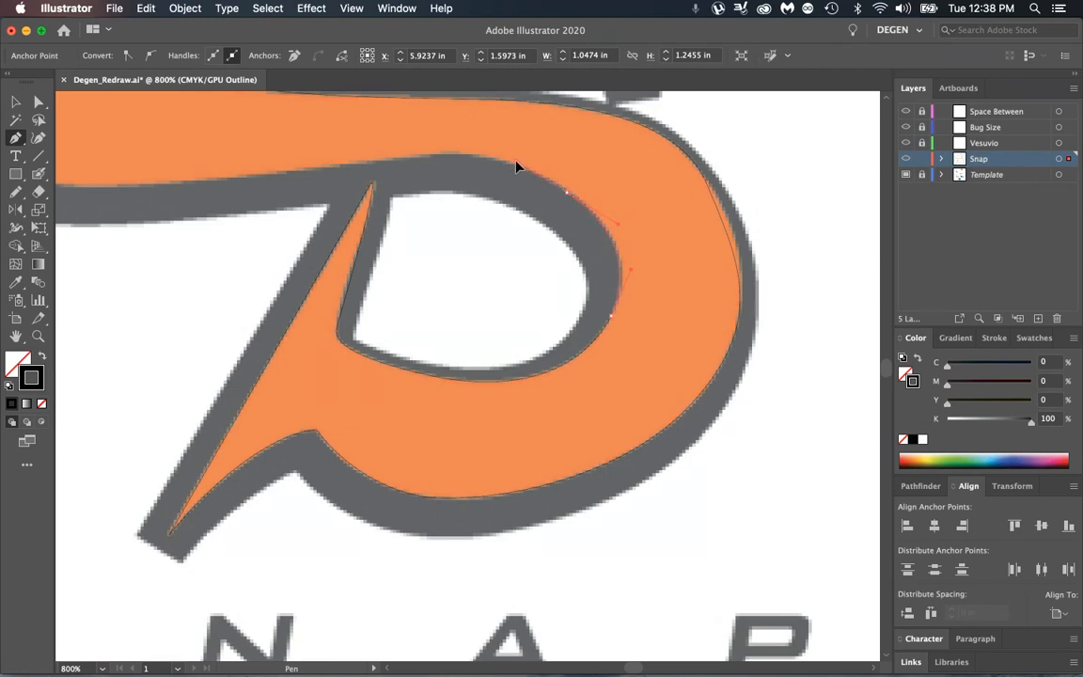
{"action": "left_click_drag", "start_coordinate": [513, 164], "coordinate": [424, 162]}
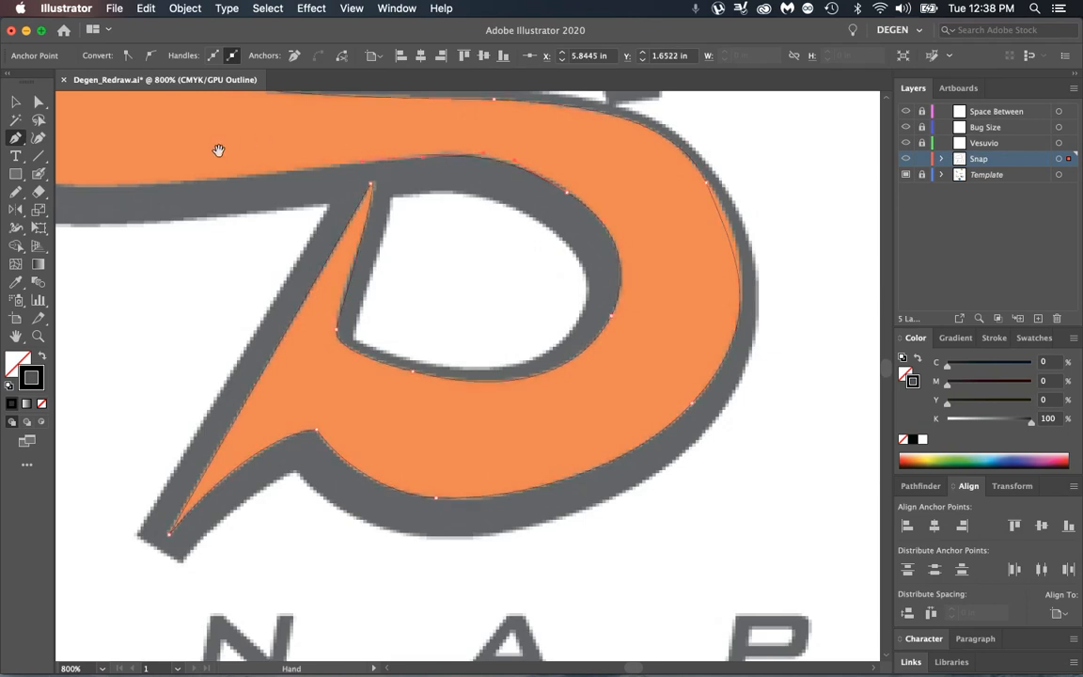
Trace the underside of the S's middle stroke leftward and around the lower part of its large left curve
{"action": "left_click_drag", "start_coordinate": [217, 150], "coordinate": [461, 272]}
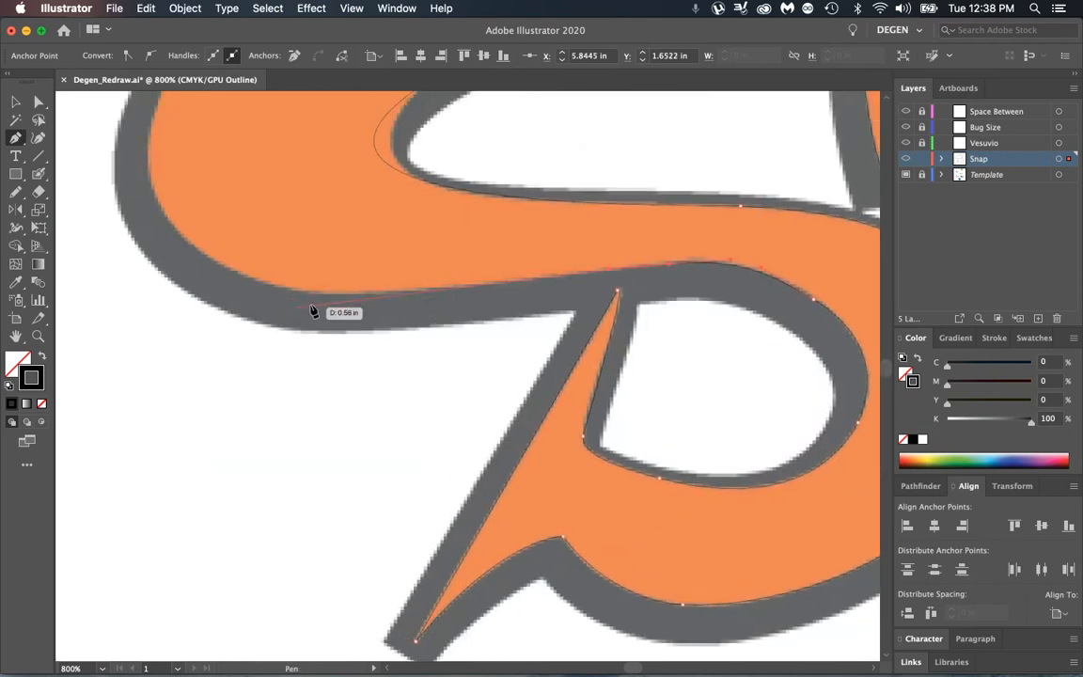
{"action": "left_click_drag", "start_coordinate": [325, 294], "coordinate": [266, 286]}
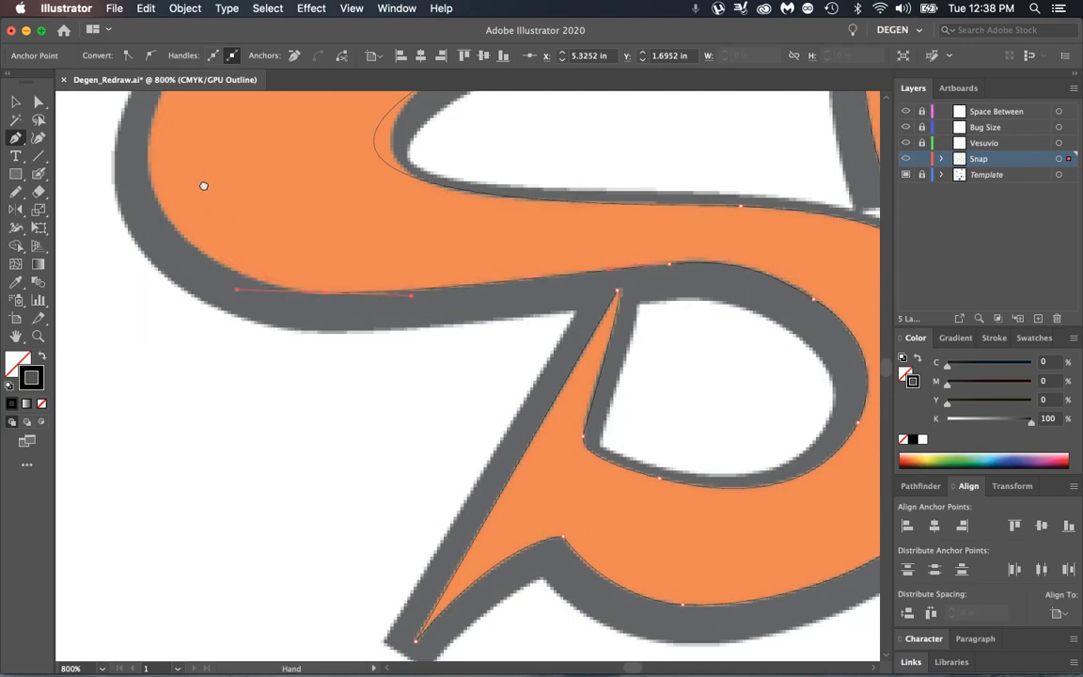
{"action": "left_click_drag", "start_coordinate": [203, 183], "coordinate": [324, 401]}
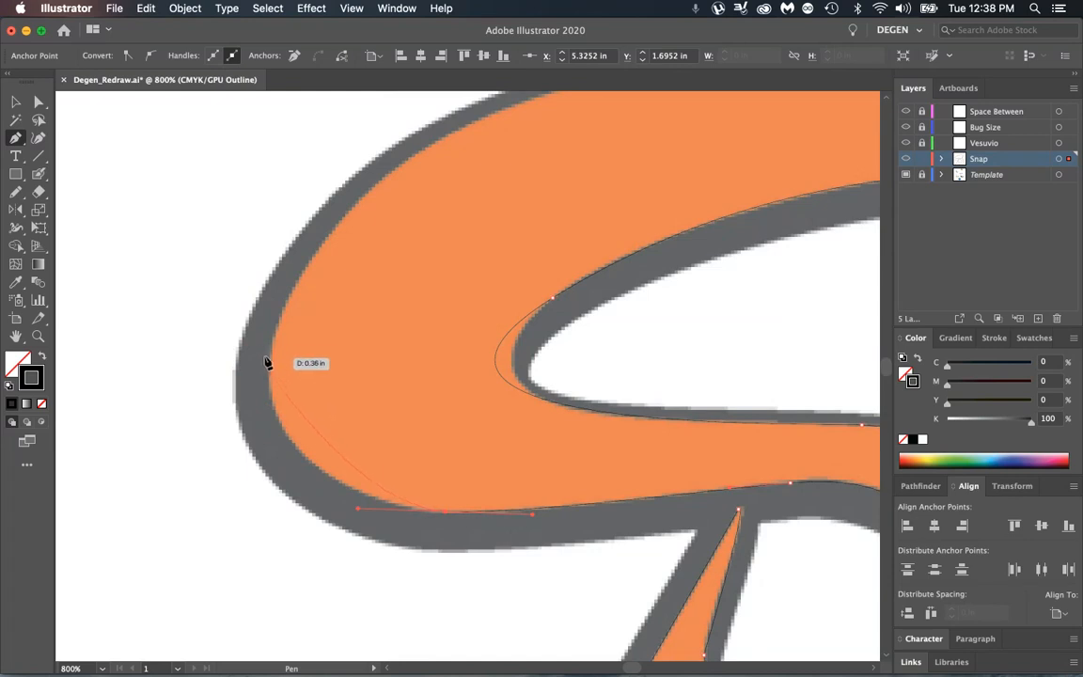
{"action": "left_click_drag", "start_coordinate": [270, 348], "coordinate": [277, 332]}
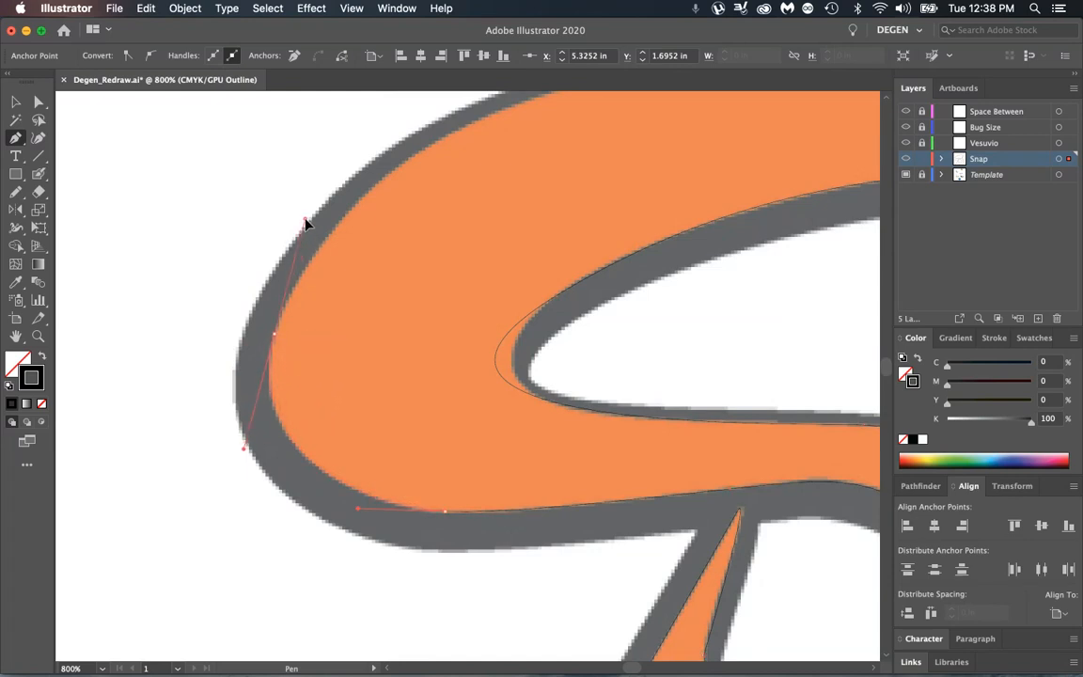
{"action": "left_click_drag", "start_coordinate": [307, 221], "coordinate": [307, 220]}
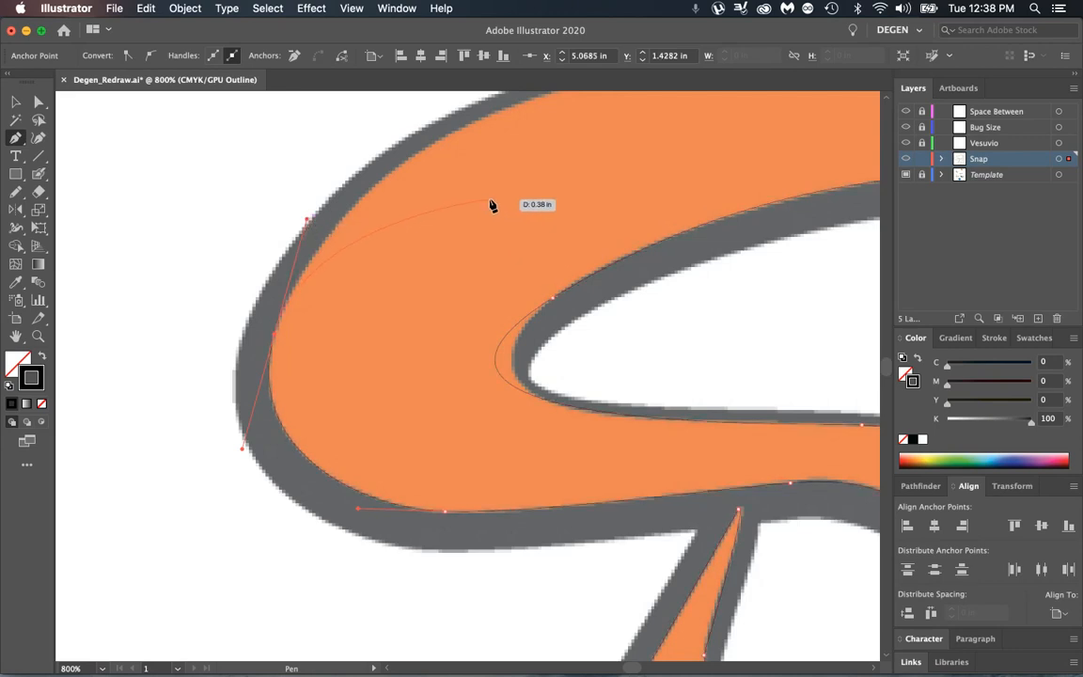
Trace the S's upper-left outer edge with one long curve up to its top edge
{"action": "key", "text": "space"}
{"action": "left_click_drag", "start_coordinate": [456, 264], "coordinate": [330, 411]}
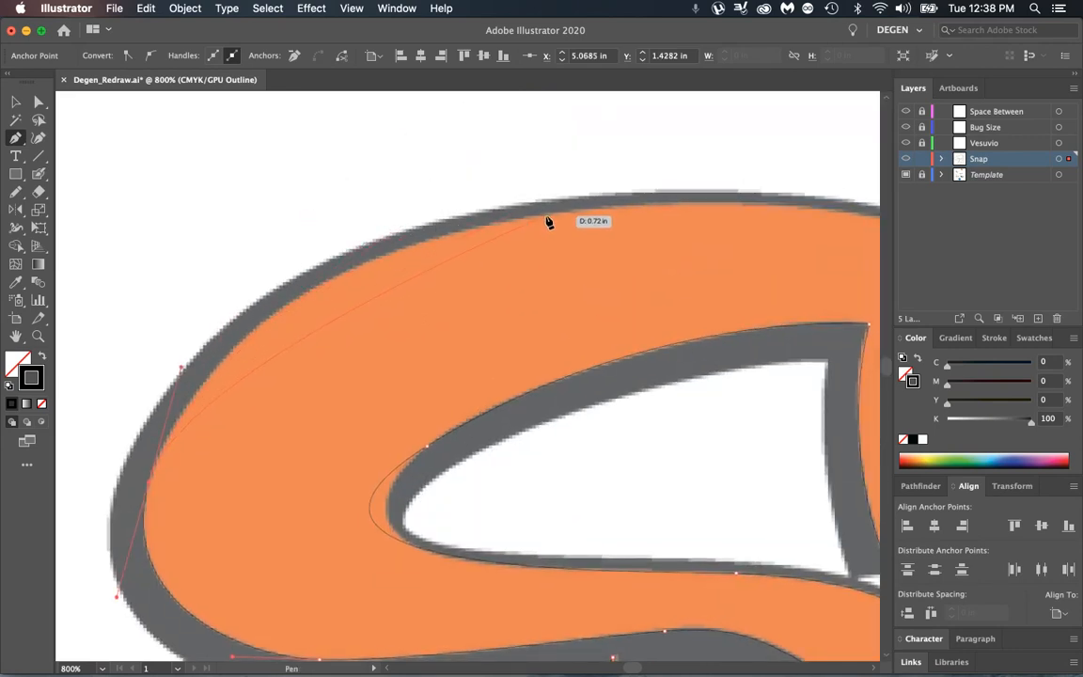
{"action": "left_click_drag", "start_coordinate": [689, 193], "coordinate": [515, 246]}
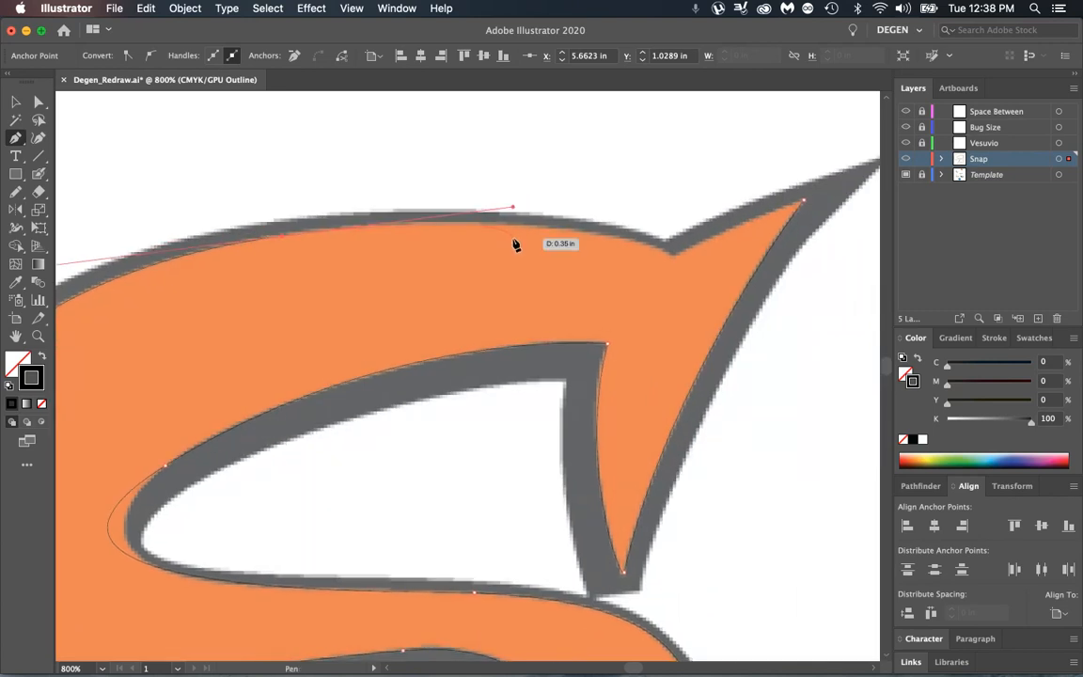
Trace the top edge to a corner at the notch, and close the path at the upper spike's outer tip
{"action": "left_click", "coordinate": [671, 256]}
{"action": "left_click_drag", "start_coordinate": [705, 280], "coordinate": [703, 279]}
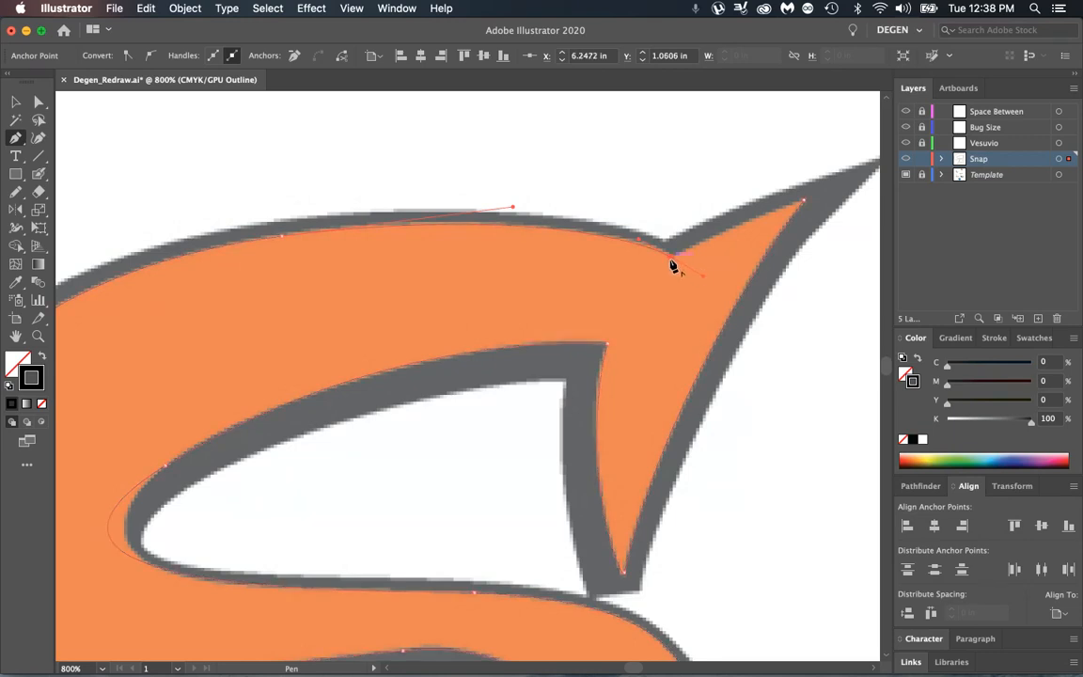
{"action": "left_click", "coordinate": [673, 264]}
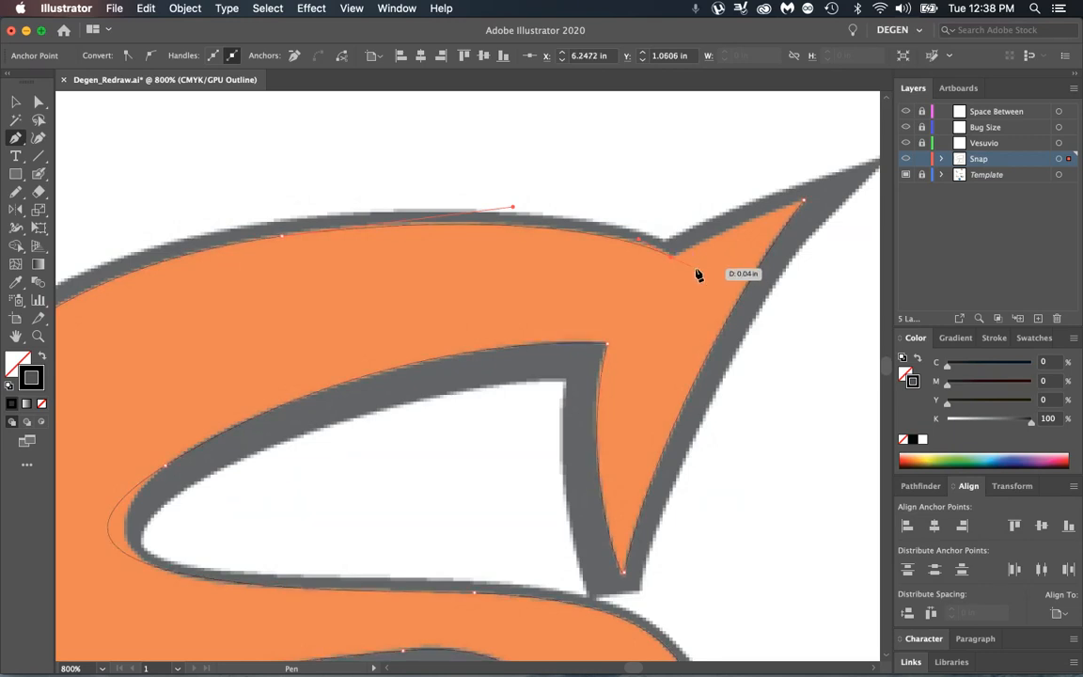
{"action": "left_click", "coordinate": [803, 205]}
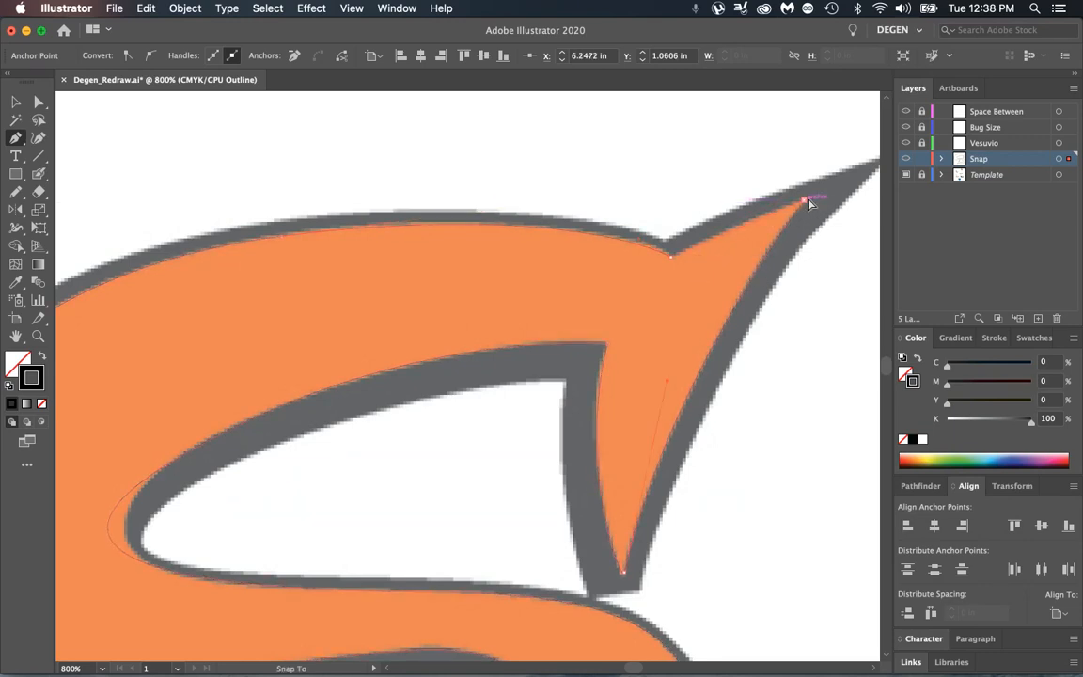
{"action": "left_click_drag", "start_coordinate": [820, 195], "coordinate": [821, 196]}
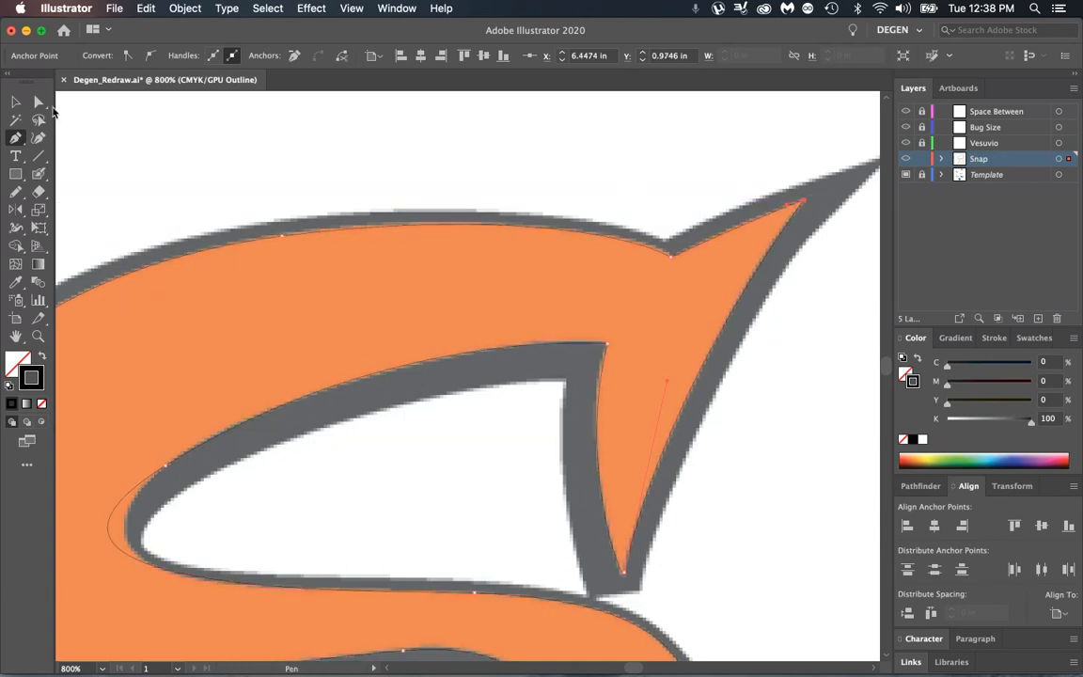
Select the anchor just above the rounded end of the S's upper opening with the Direct Selection tool
{"action": "left_click", "coordinate": [38, 103]}
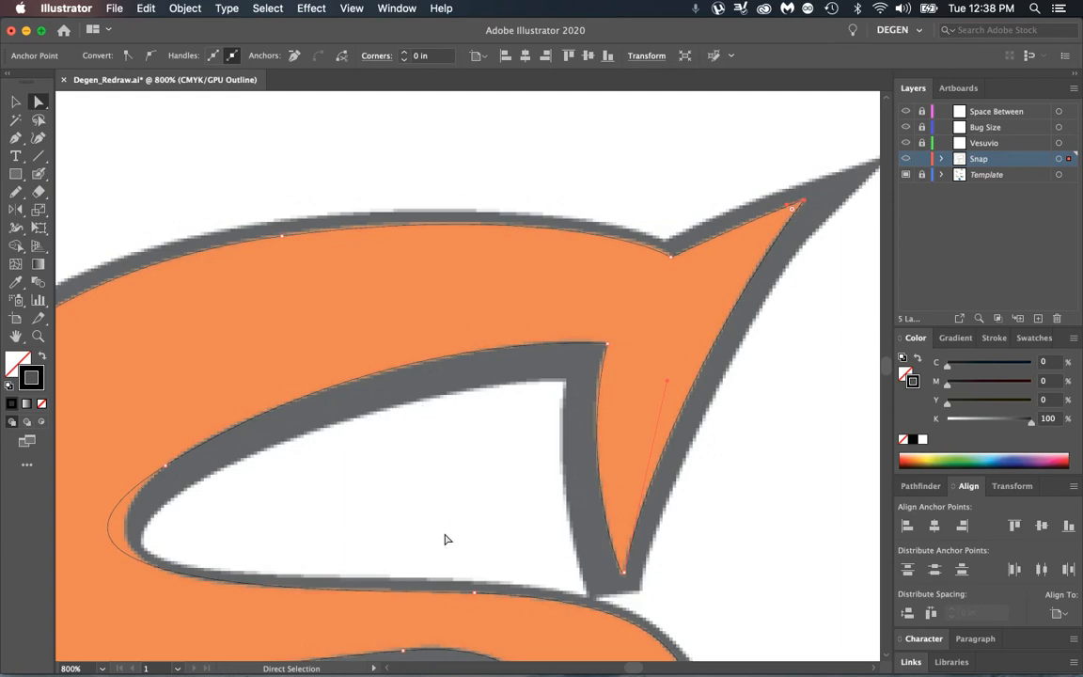
{"action": "left_click_drag", "start_coordinate": [358, 542], "coordinate": [431, 262]}
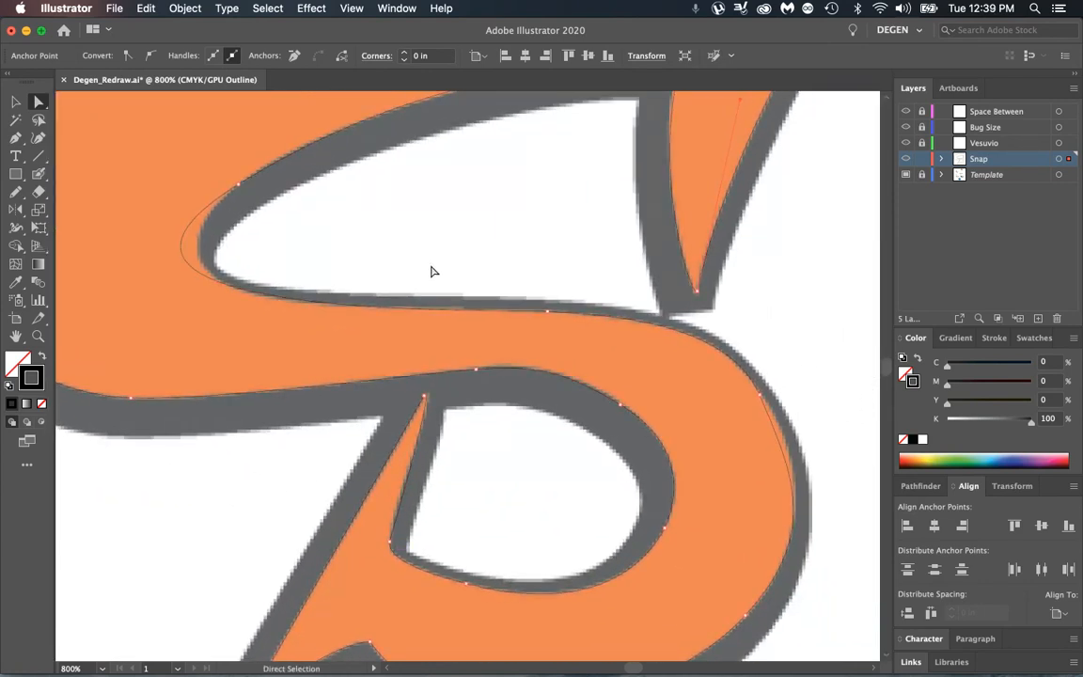
{"action": "scroll", "coordinate": [414, 277], "scroll_direction": "left", "scroll_amount": 3}
{"action": "scroll", "coordinate": [413, 277], "scroll_direction": "up", "scroll_amount": 2}
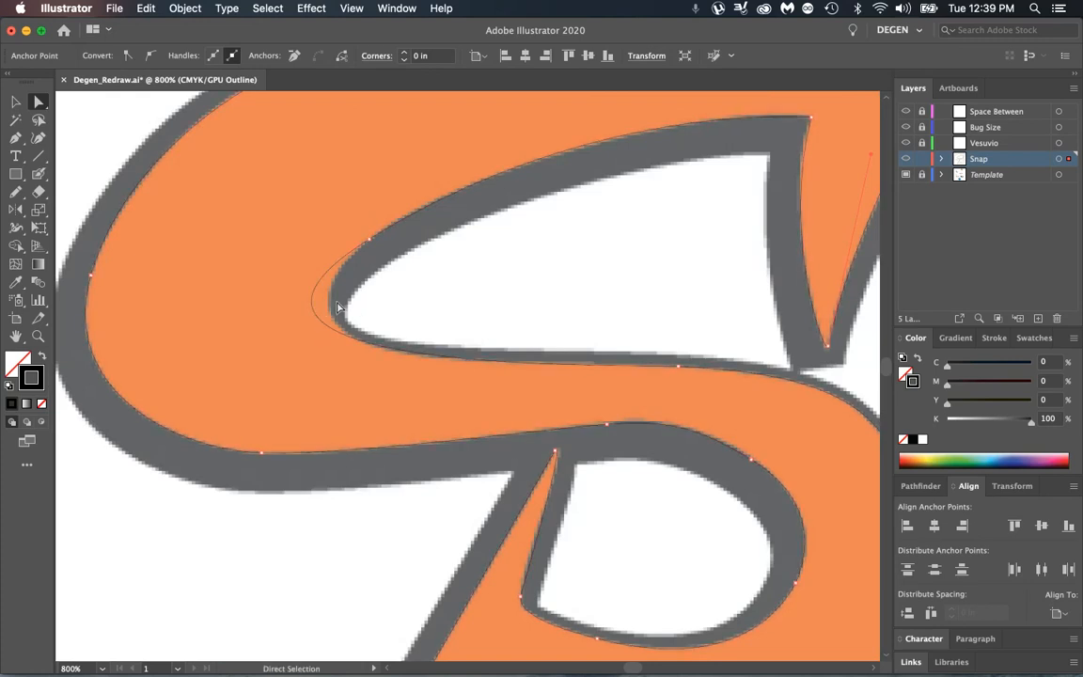
{"action": "left_click", "coordinate": [370, 240]}
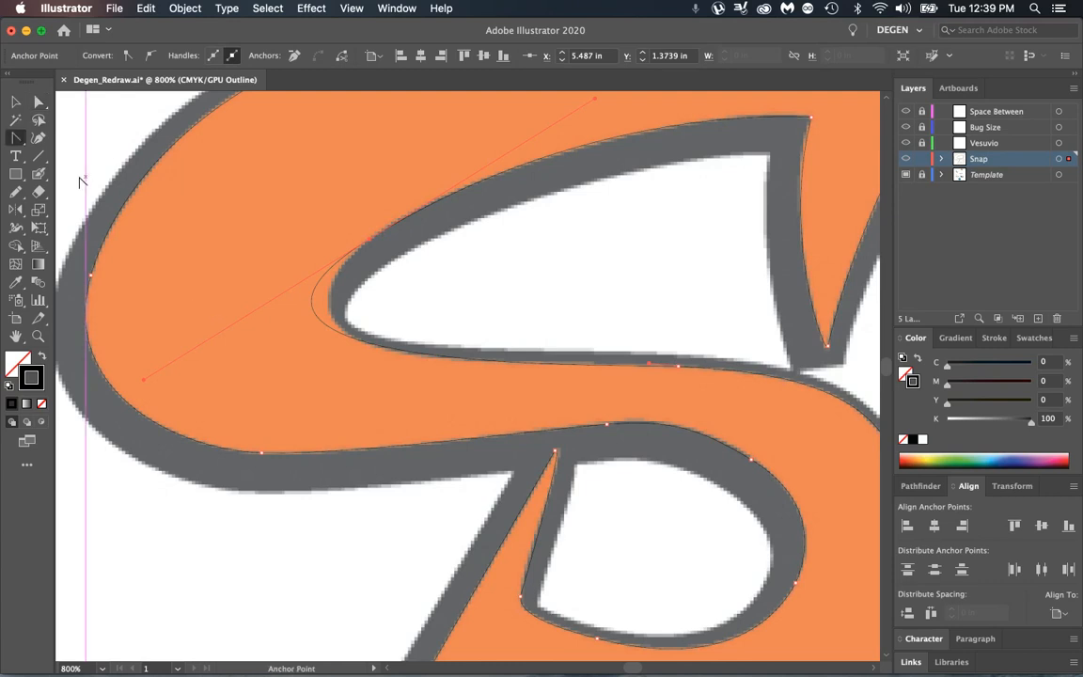
Try refitting the opening's rounded end by moving only the anchor's lower handle with the Anchor Point tool, and undo it
{"action": "key", "text": "shift+c"}
{"action": "left_click", "coordinate": [9, 139]}
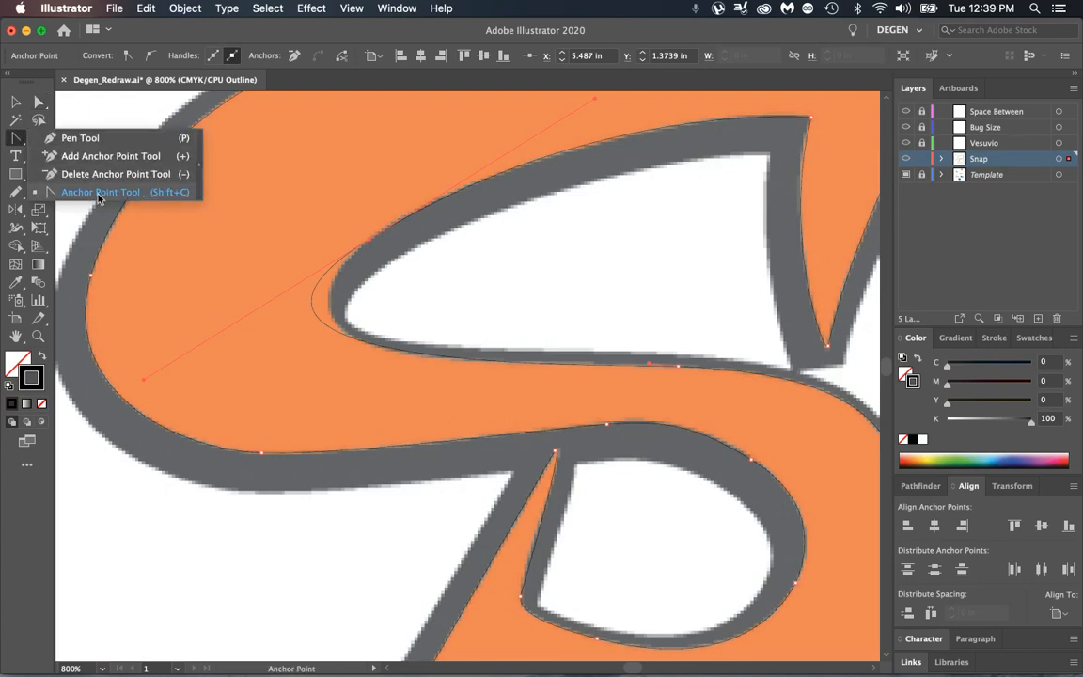
{"action": "left_click", "coordinate": [182, 195]}
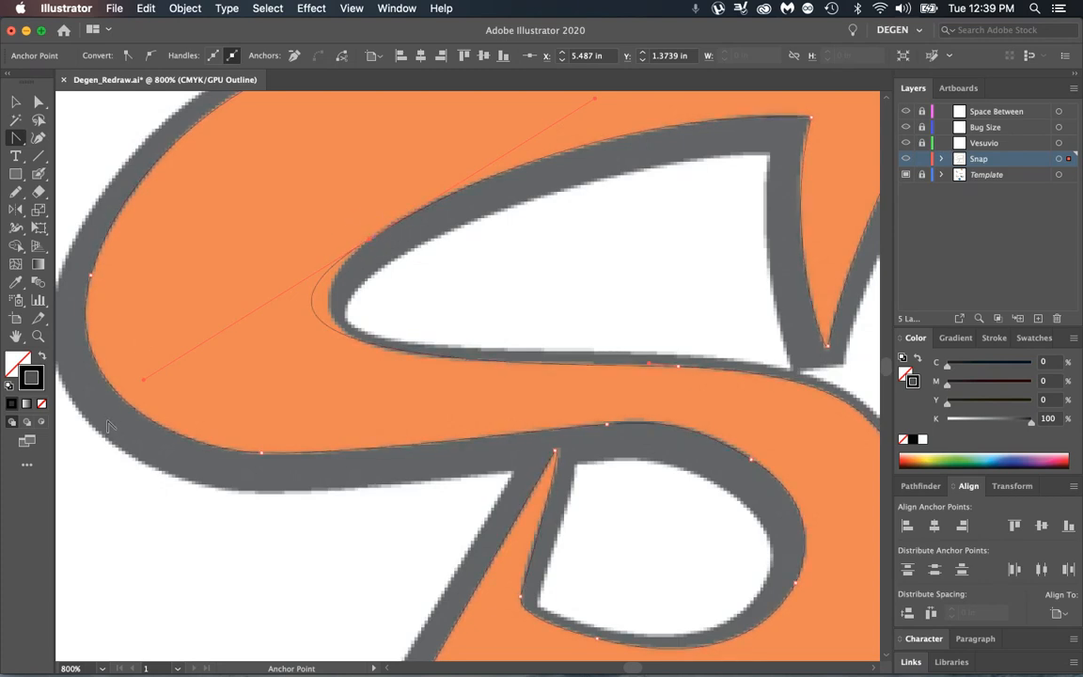
{"action": "left_click_drag", "start_coordinate": [143, 383], "coordinate": [161, 374]}
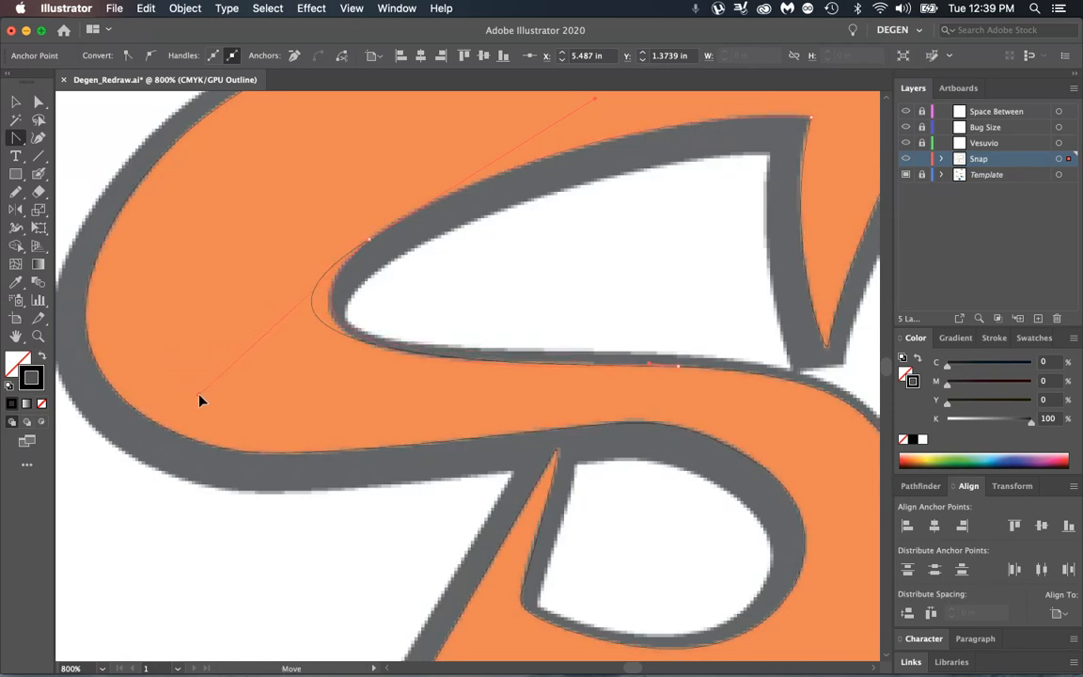
{"action": "left_click_drag", "start_coordinate": [188, 403], "coordinate": [188, 397]}
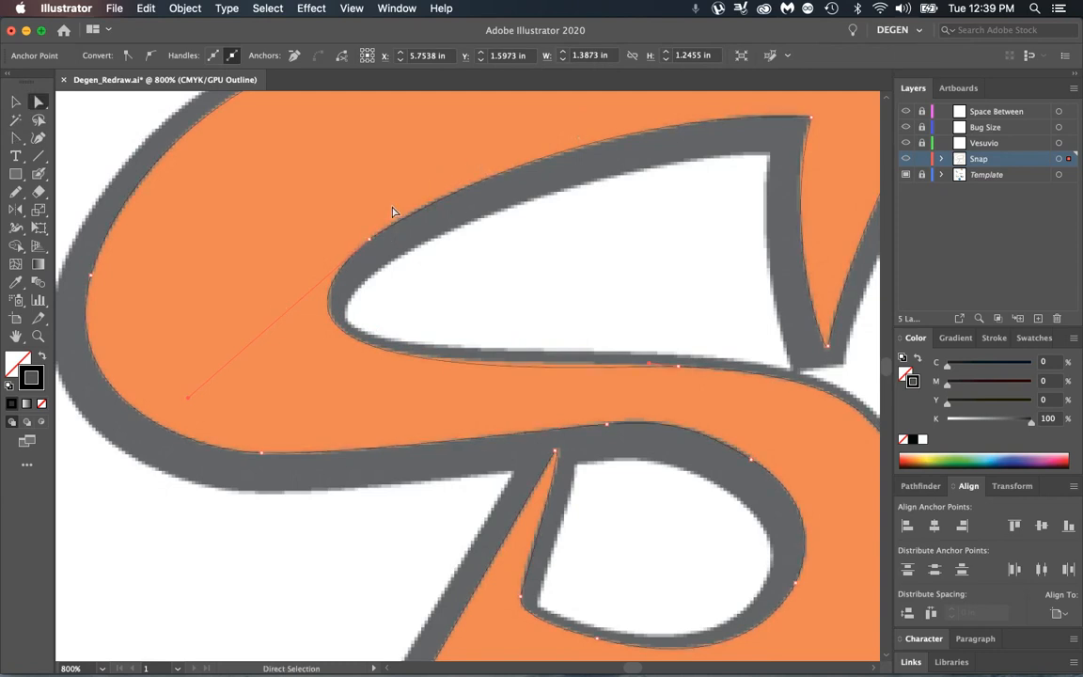
{"action": "key", "text": "super+z"}
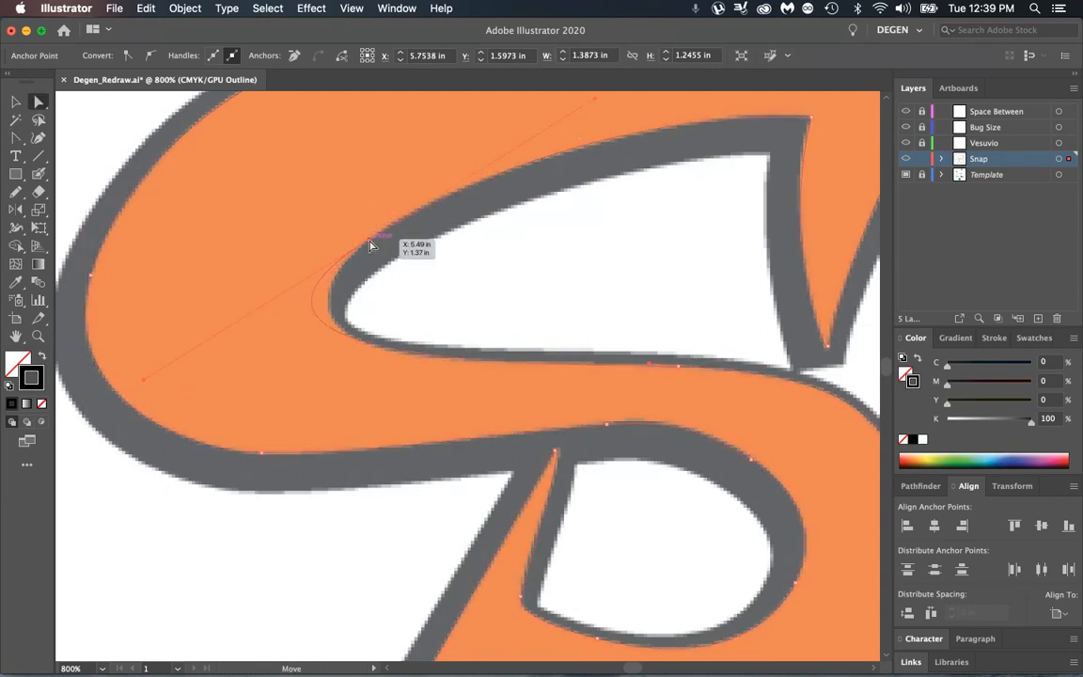
Try refitting the rounded end by moving the anchor's linked handles with the Direct Selection tool, and restore the curve
{"action": "left_click_drag", "start_coordinate": [370, 243], "coordinate": [594, 381]}
{"action": "left_click_drag", "start_coordinate": [554, 525], "coordinate": [520, 346]}
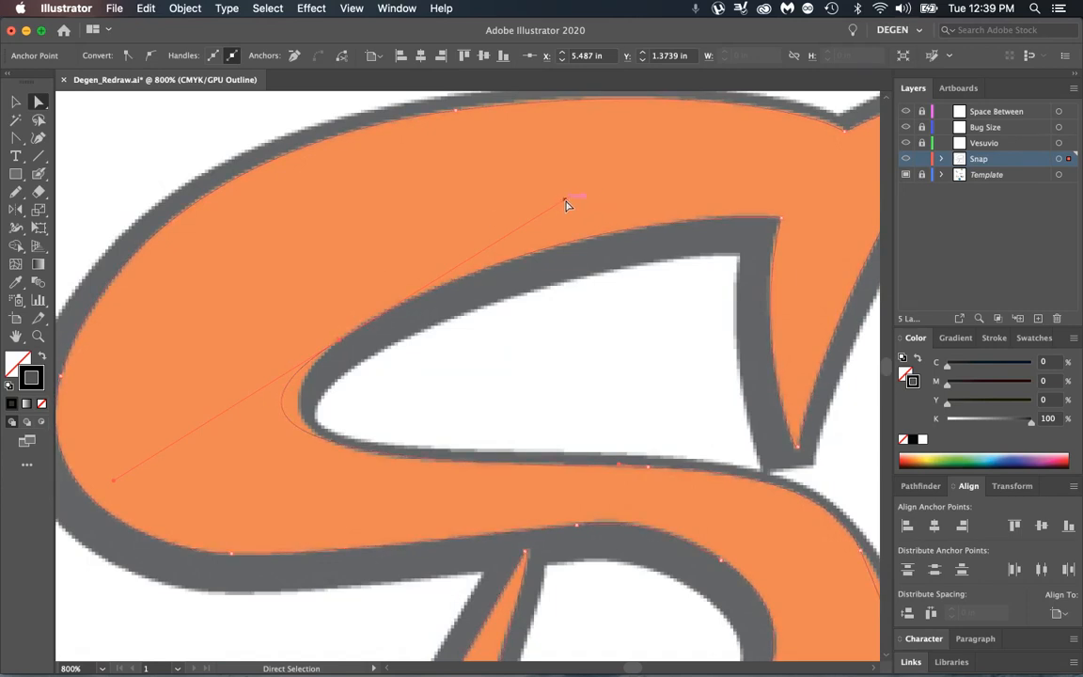
{"action": "left_click_drag", "start_coordinate": [567, 204], "coordinate": [537, 189]}
{"action": "left_click_drag", "start_coordinate": [507, 177], "coordinate": [564, 199]}
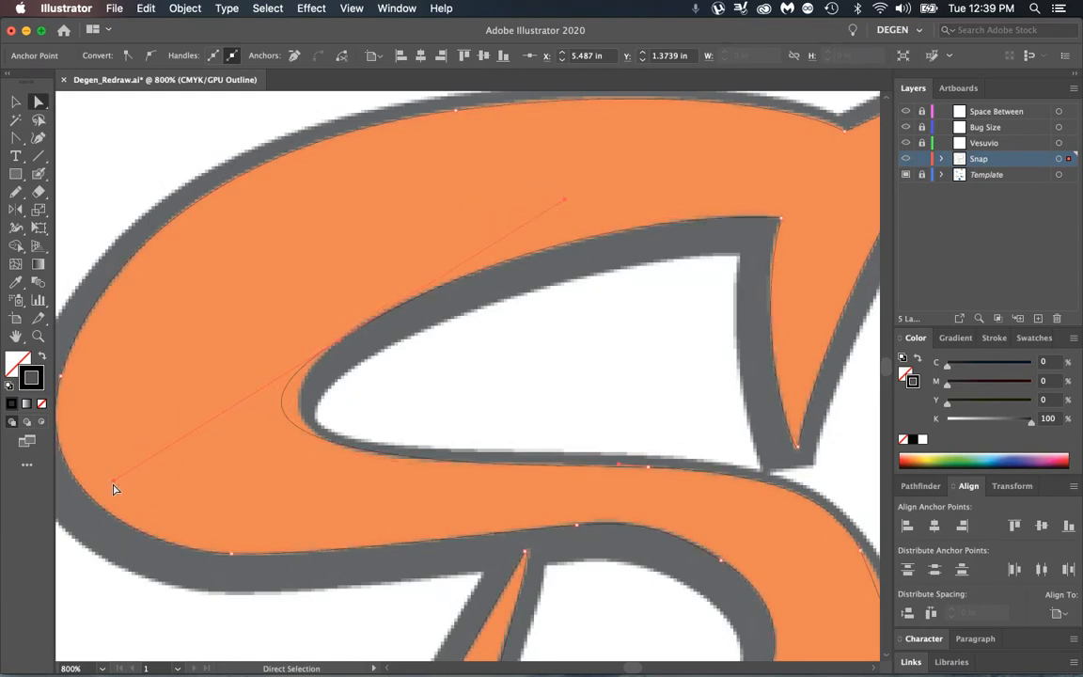
{"action": "left_click_drag", "start_coordinate": [113, 479], "coordinate": [164, 491]}
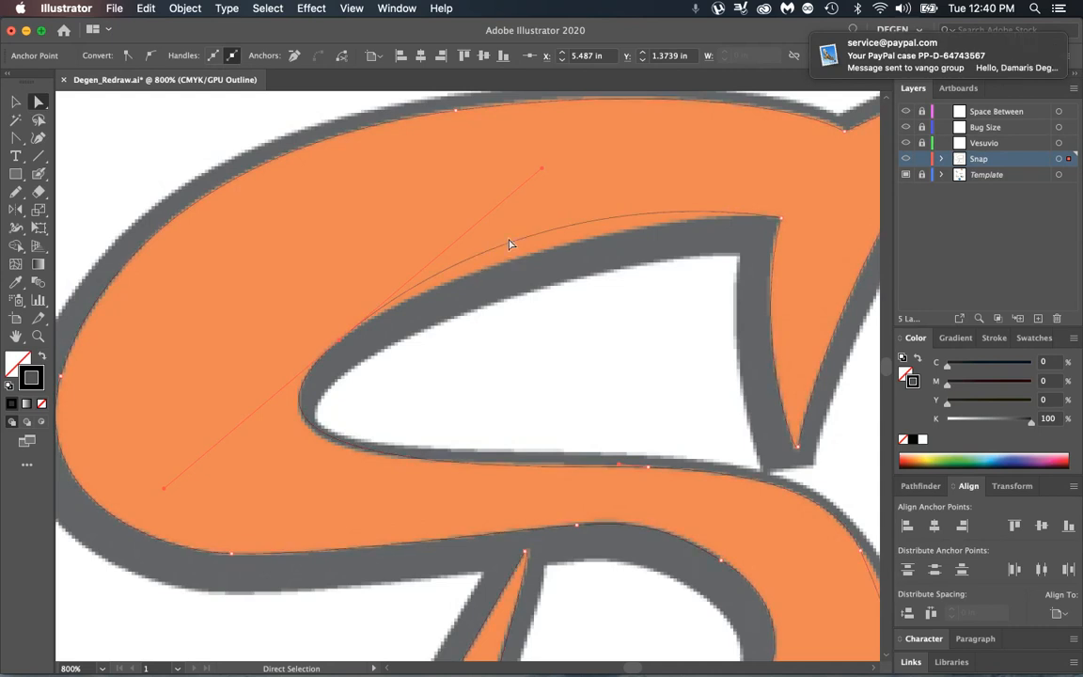
{"action": "left_click_drag", "start_coordinate": [466, 255], "coordinate": [370, 342]}
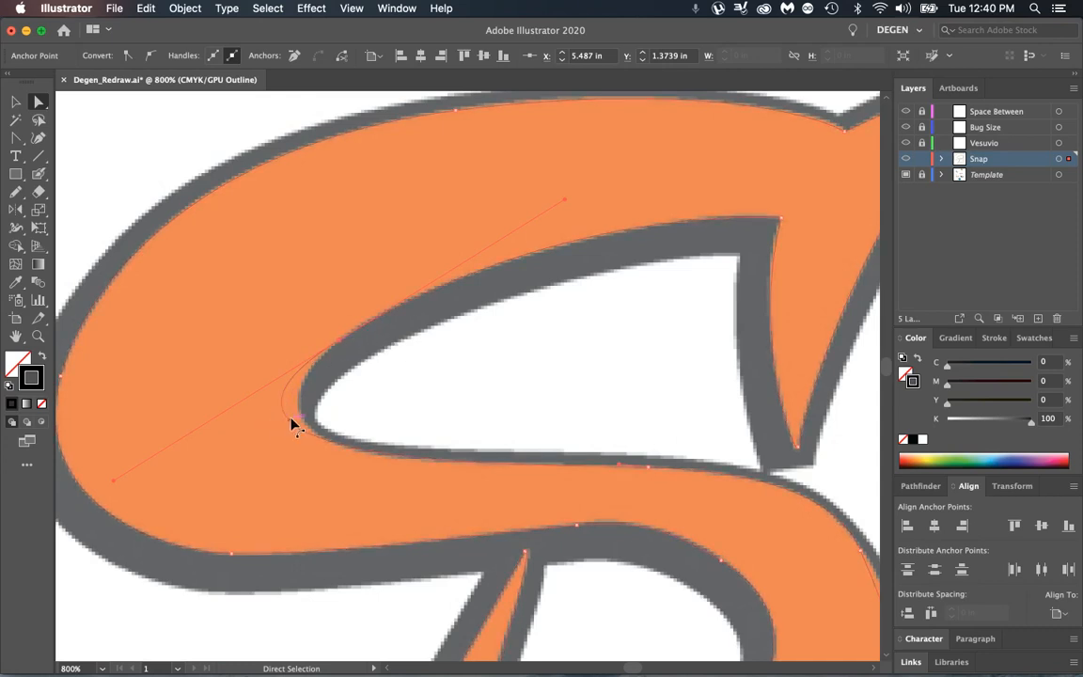
Move only the anchor's lower handle with the Anchor Point tool so the opening's rounded end follows the orange edge
{"action": "left_click", "coordinate": [17, 138]}
{"action": "left_click", "coordinate": [20, 139]}
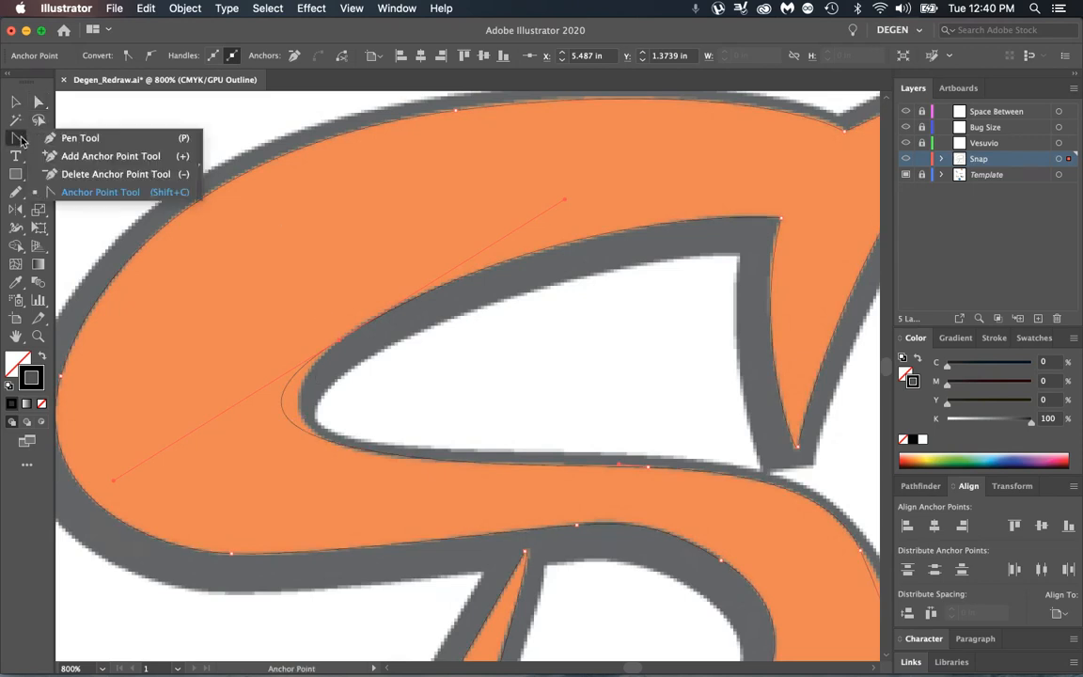
{"action": "left_click", "coordinate": [160, 194]}
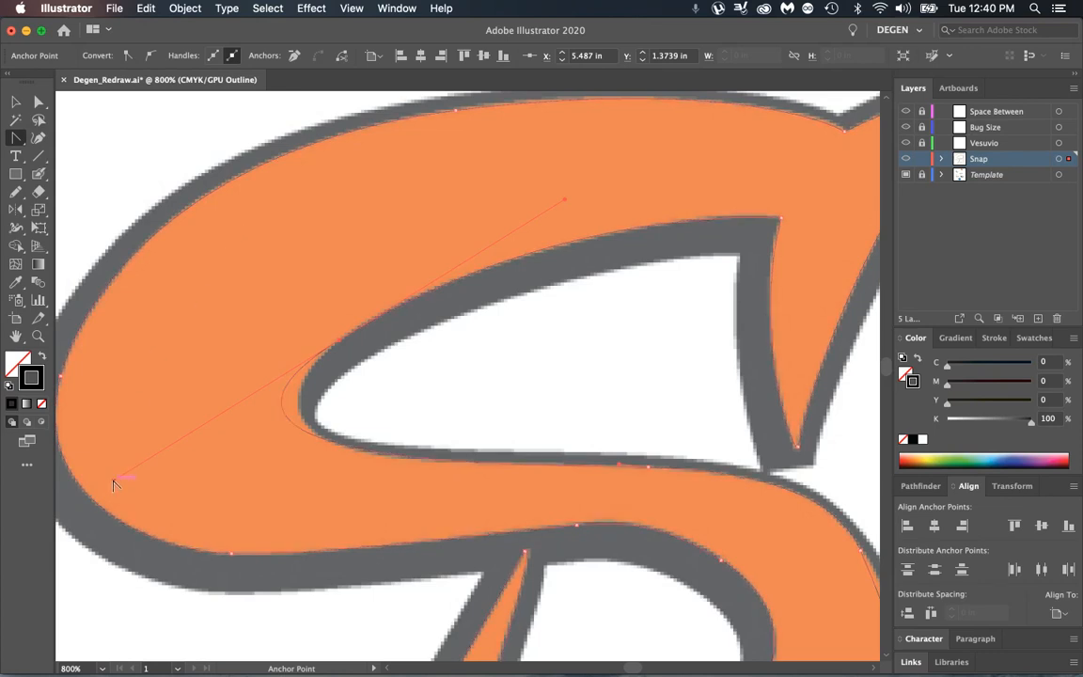
{"action": "left_click_drag", "start_coordinate": [113, 484], "coordinate": [138, 475]}
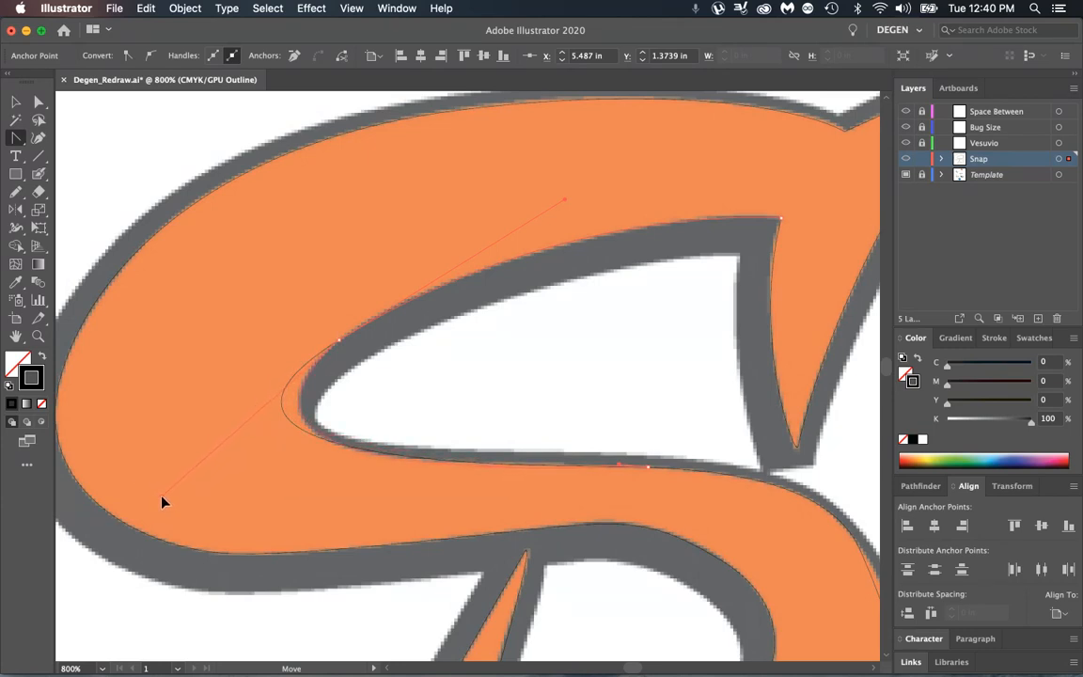
{"action": "left_click_drag", "start_coordinate": [162, 502], "coordinate": [163, 495]}
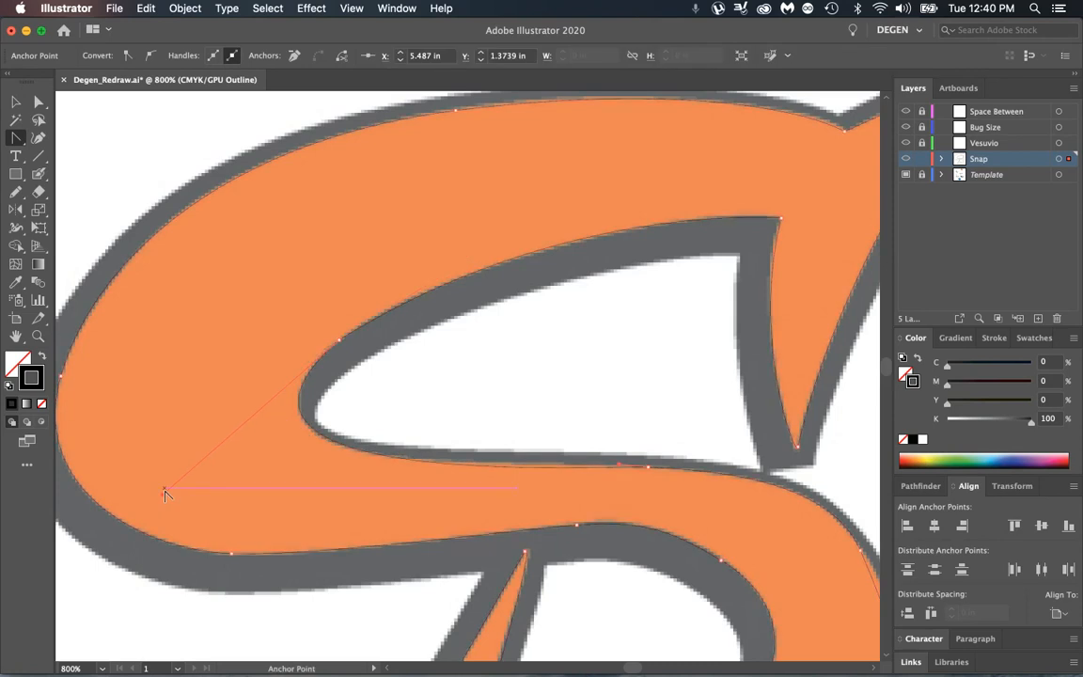
Slightly shorten the same anchor's upper handle with the Direct Selection tool, and select the anchor on the opening's lower edge
{"action": "key", "text": "a"}
{"action": "left_click", "coordinate": [432, 291]}
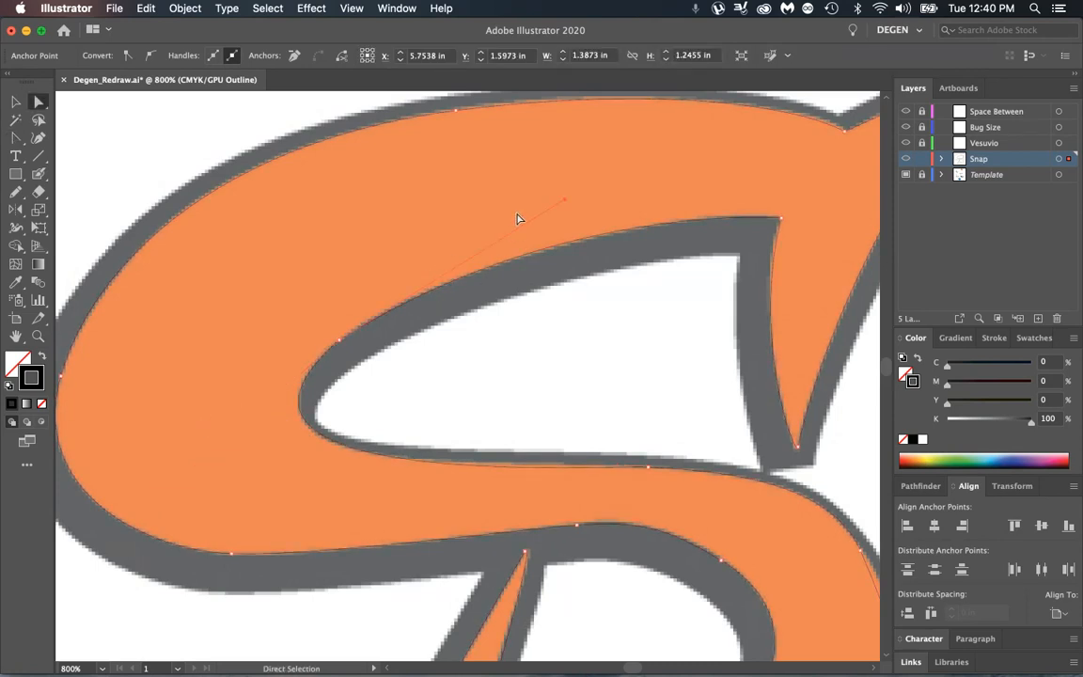
{"action": "mouse_move", "coordinate": [564, 199]}
{"action": "left_mouse_down"}
{"action": "mouse_move", "coordinate": [548, 196]}
{"action": "mouse_move", "coordinate": [551, 206]}
{"action": "left_mouse_up"}
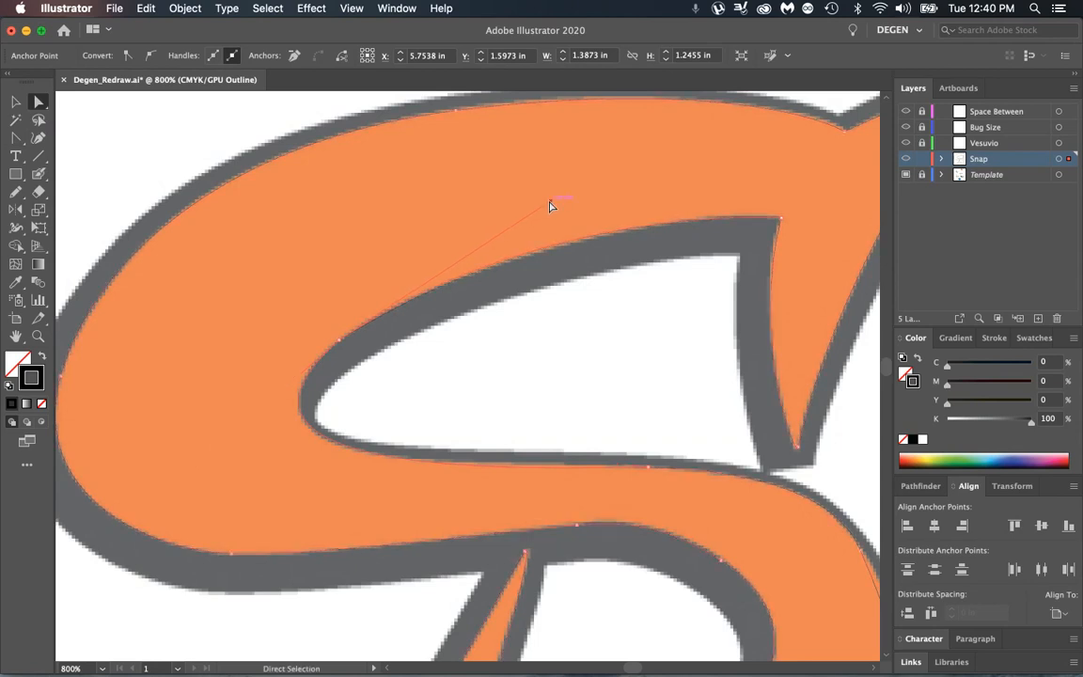
{"action": "left_click", "coordinate": [650, 468]}
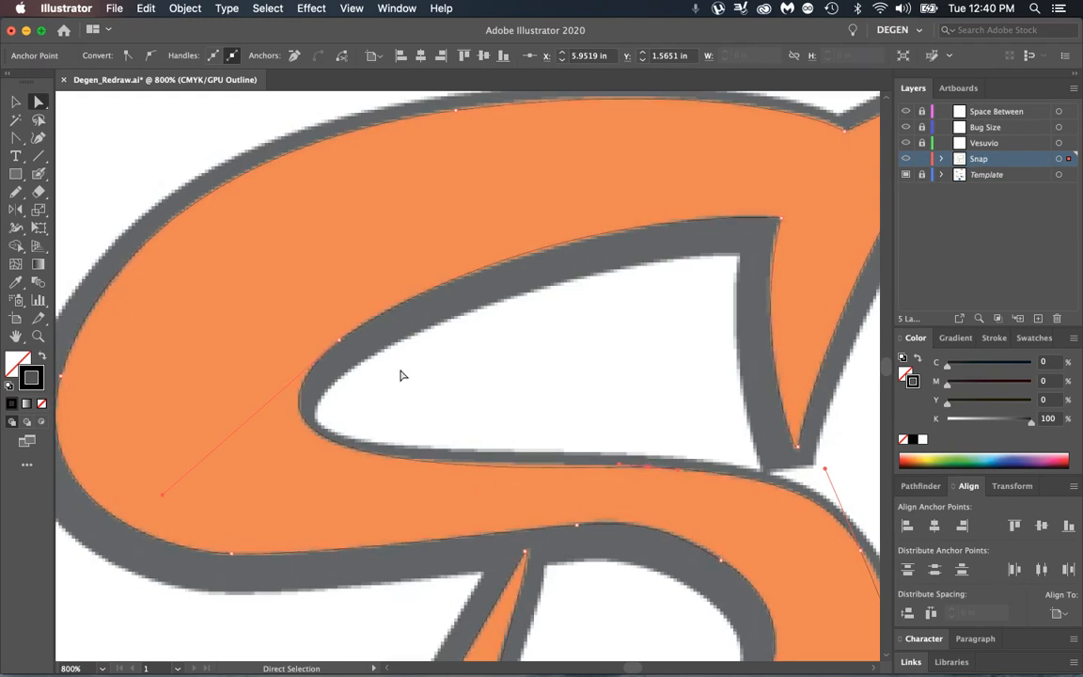
Tear off the Pen tool group as a floating panel and add an anchor point on the opening's lower edge
{"action": "left_click_drag", "start_coordinate": [16, 137], "coordinate": [200, 163]}
{"action": "left_click_drag", "start_coordinate": [66, 154], "coordinate": [129, 143]}
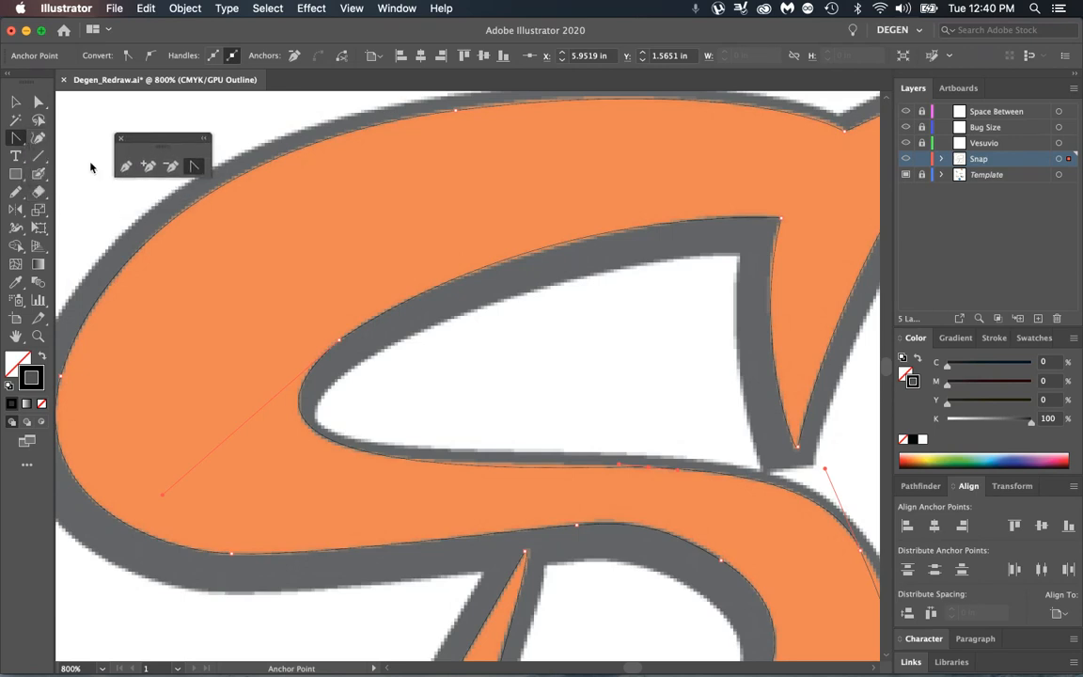
{"action": "left_click", "coordinate": [145, 164]}
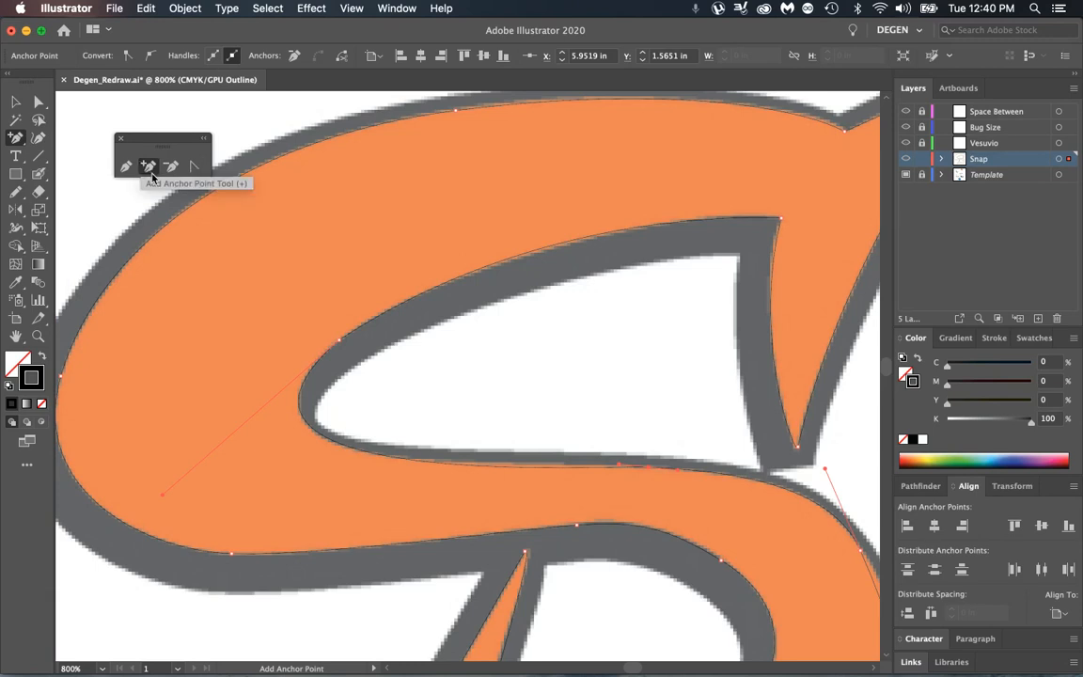
{"action": "left_click", "coordinate": [519, 465]}
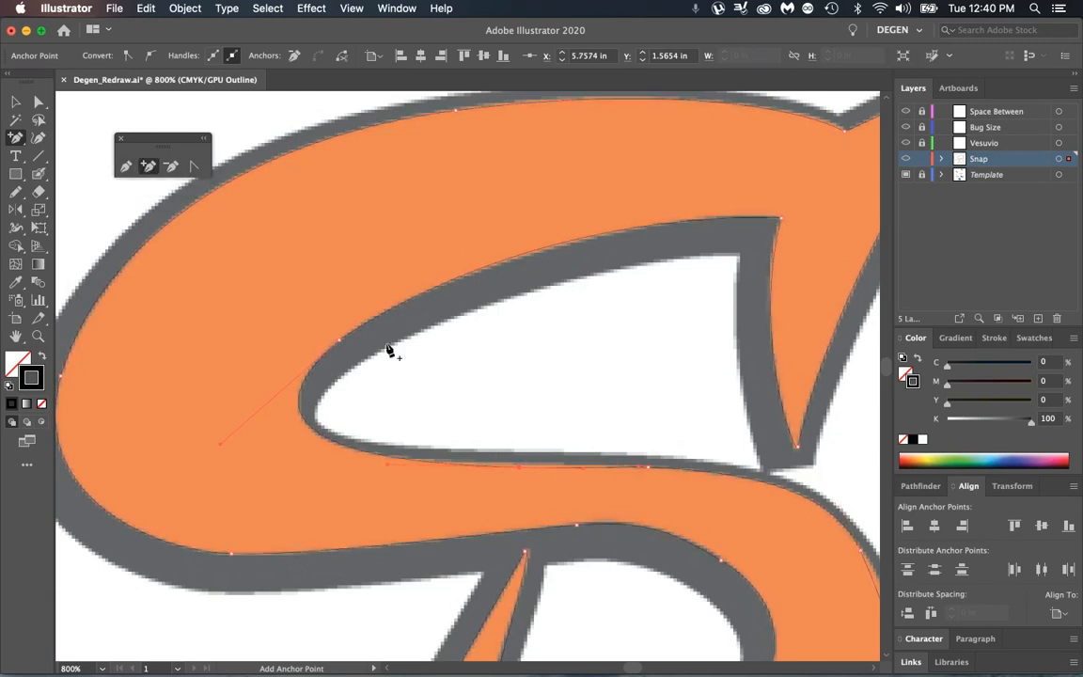
Try to nudge the new anchor up onto the opening's orange edge with the Direct Selection tool
{"action": "left_click", "coordinate": [19, 102]}
{"action": "left_click", "coordinate": [39, 101]}
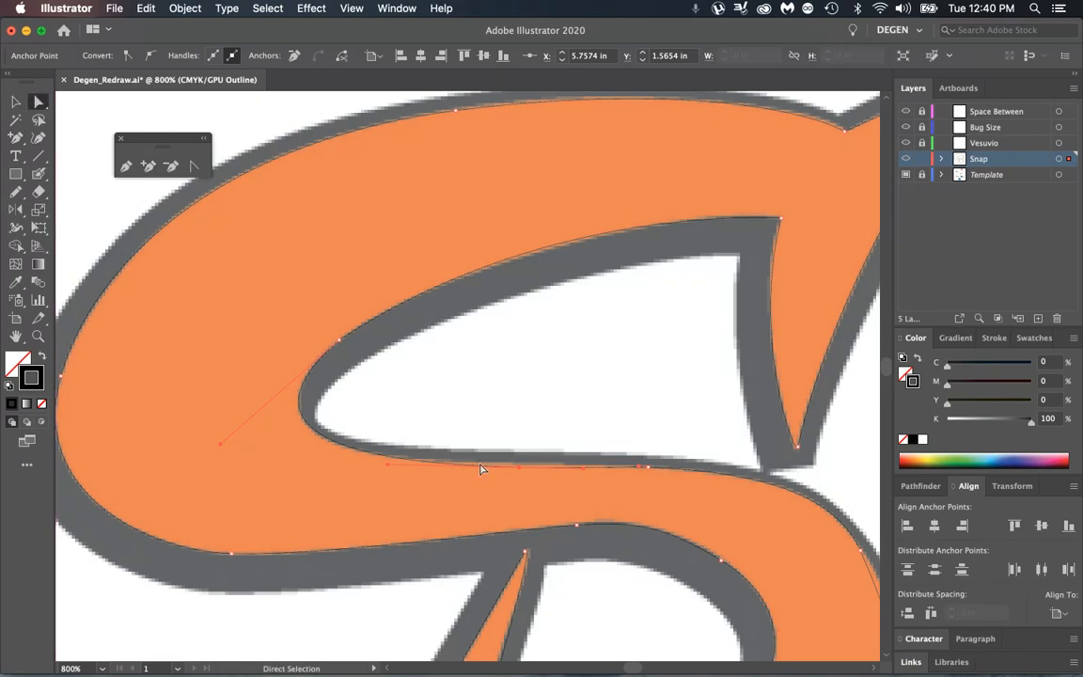
{"action": "left_click_drag", "start_coordinate": [519, 471], "coordinate": [522, 467]}
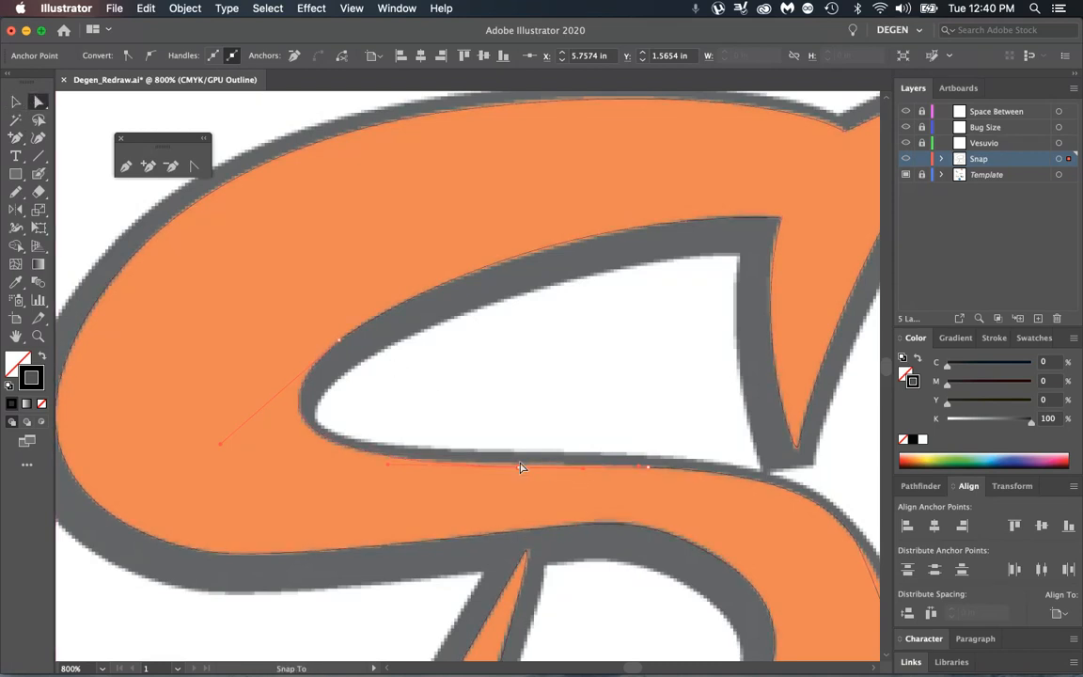
{"action": "key", "text": "super+equal"}
{"action": "key", "text": "super+equal"}
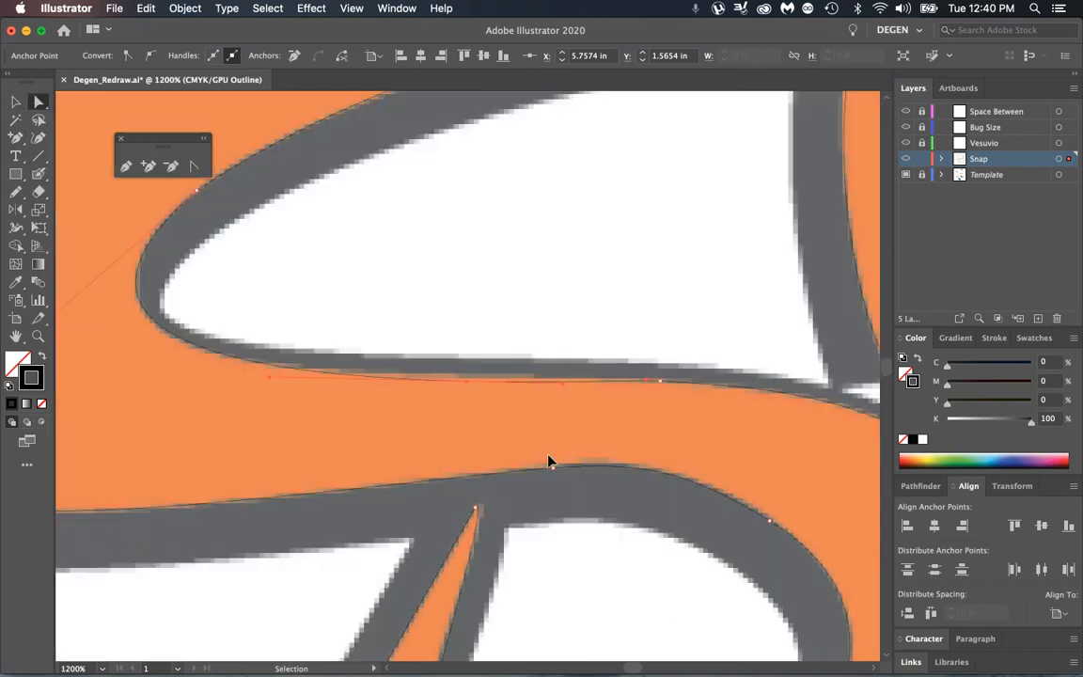
{"action": "left_click_drag", "start_coordinate": [470, 398], "coordinate": [469, 374]}
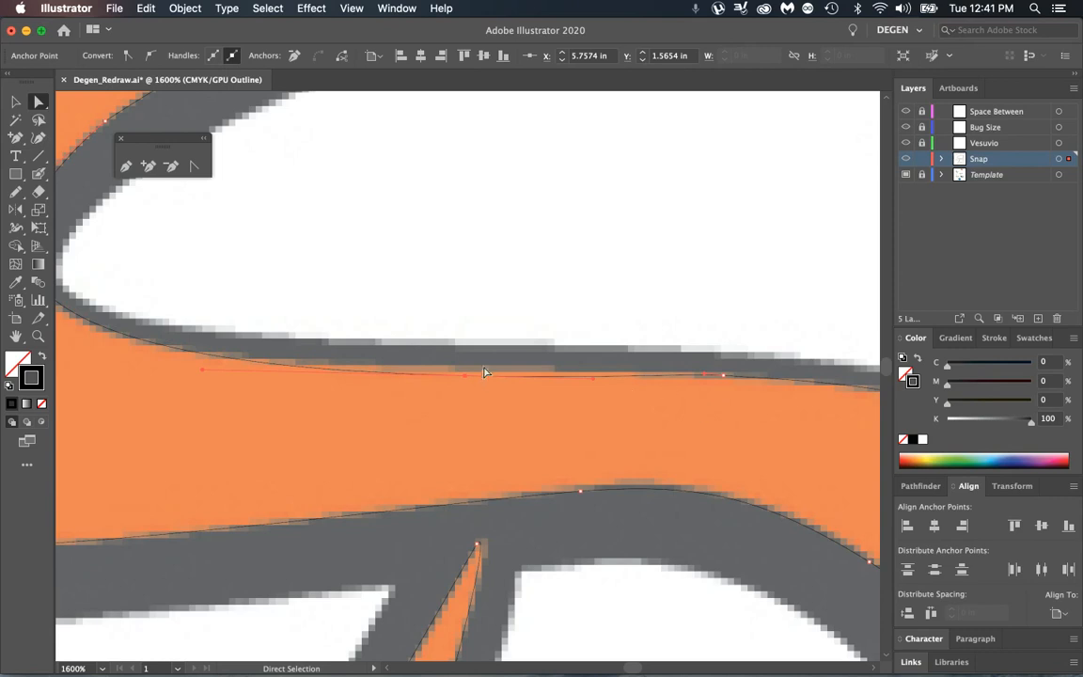
Turn off Snap to Point, then fit the new anchor and its left-hand handle to the opening's lower orange edge
{"action": "left_click", "coordinate": [350, 9]}
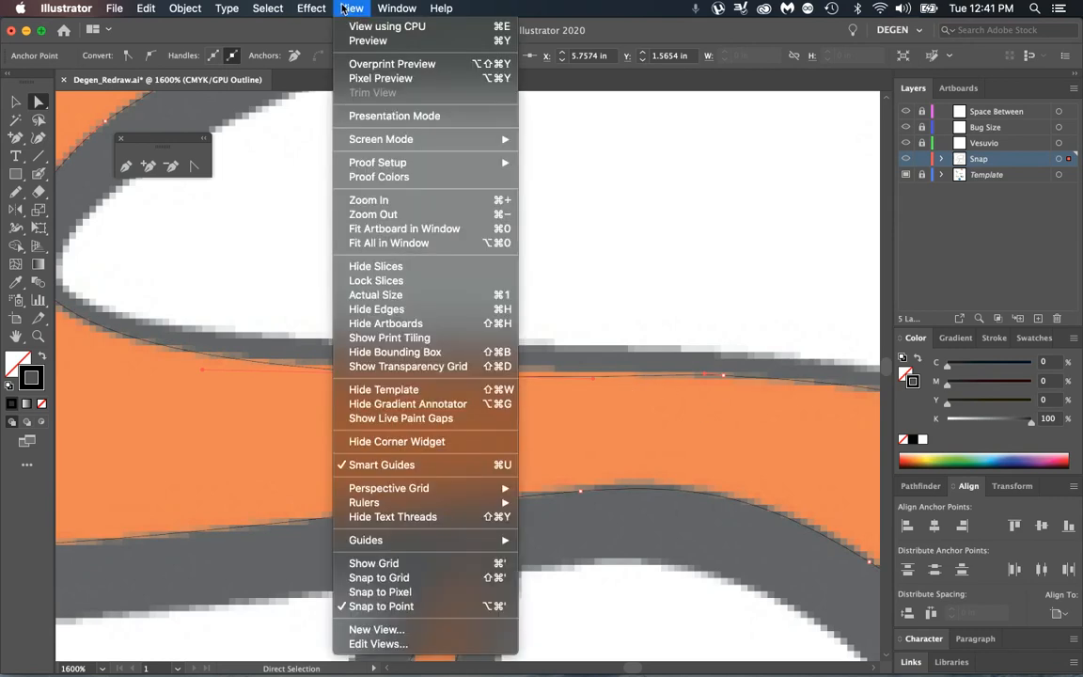
{"action": "left_click", "coordinate": [419, 606]}
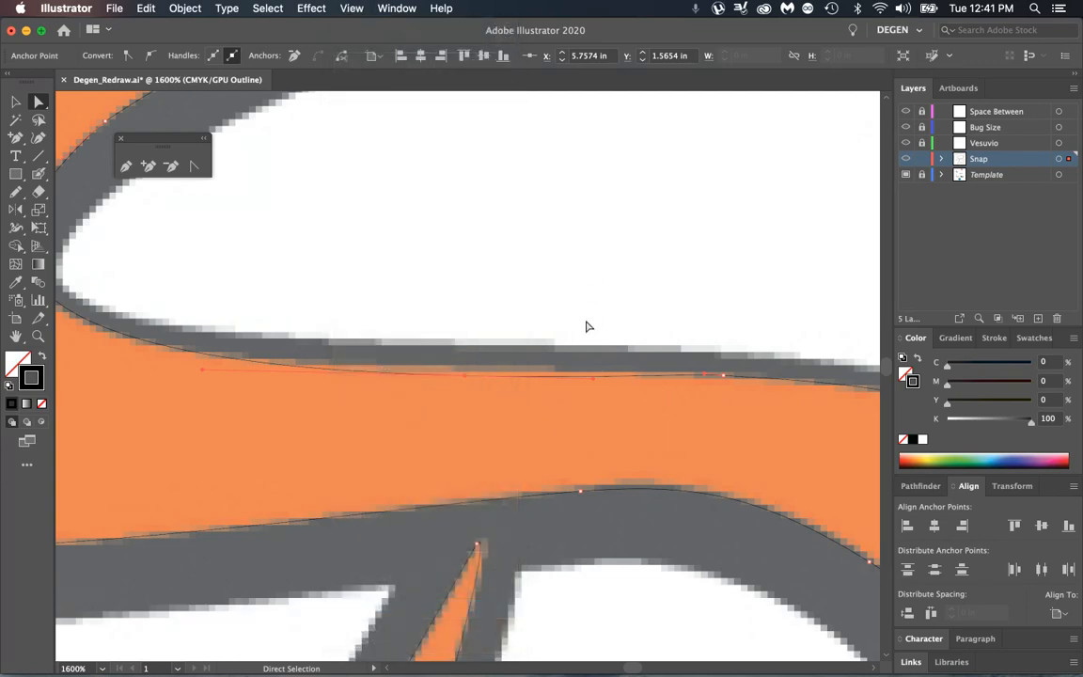
{"action": "left_click_drag", "start_coordinate": [458, 376], "coordinate": [476, 374]}
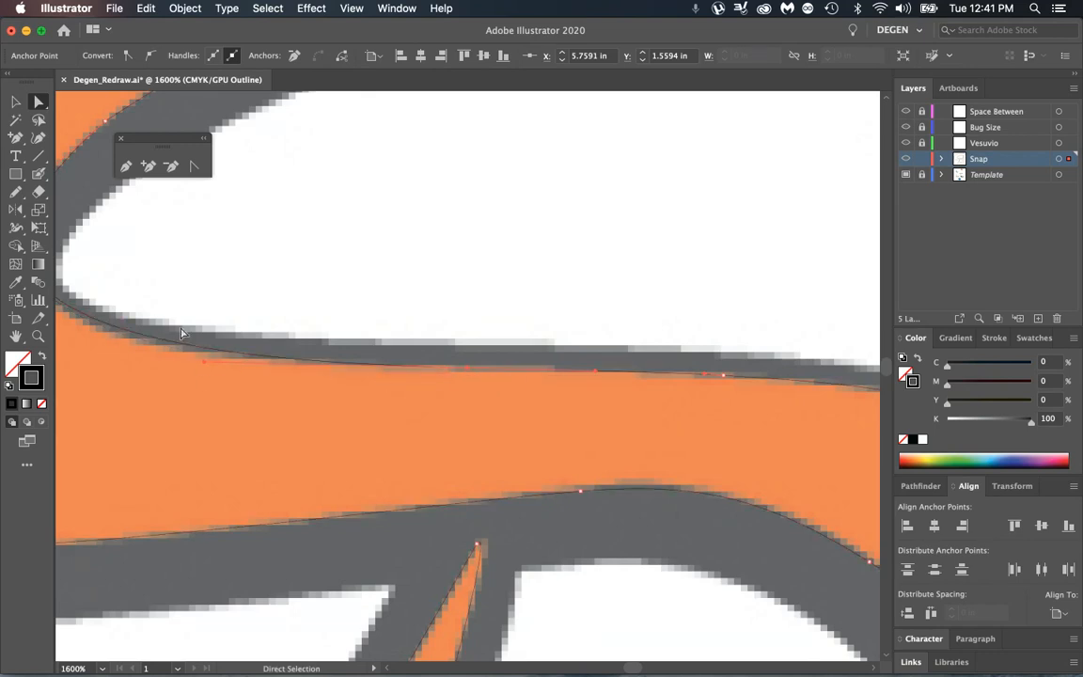
{"action": "scroll", "coordinate": [203, 300], "scroll_direction": "left", "scroll_amount": 5}
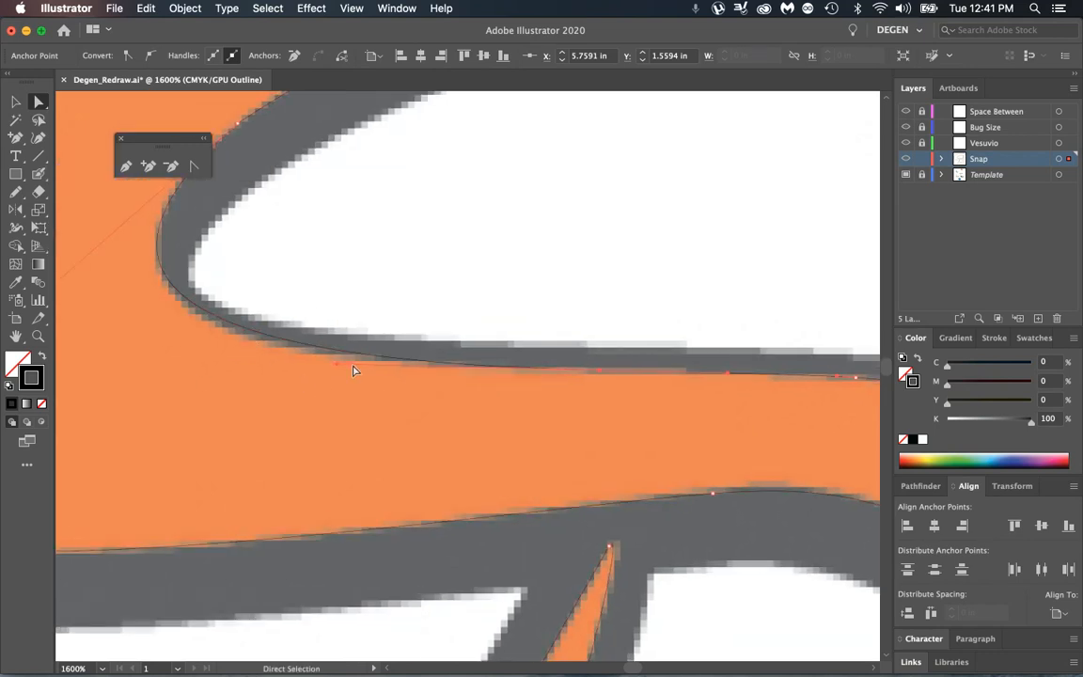
{"action": "left_click_drag", "start_coordinate": [334, 369], "coordinate": [319, 378]}
Select the upper-right anchor on the lower bowl's outer curve and move it down the orange edge to about X 6.29 in, Y 1.71 in
{"action": "scroll", "coordinate": [384, 386], "scroll_direction": "right", "scroll_amount": 12}
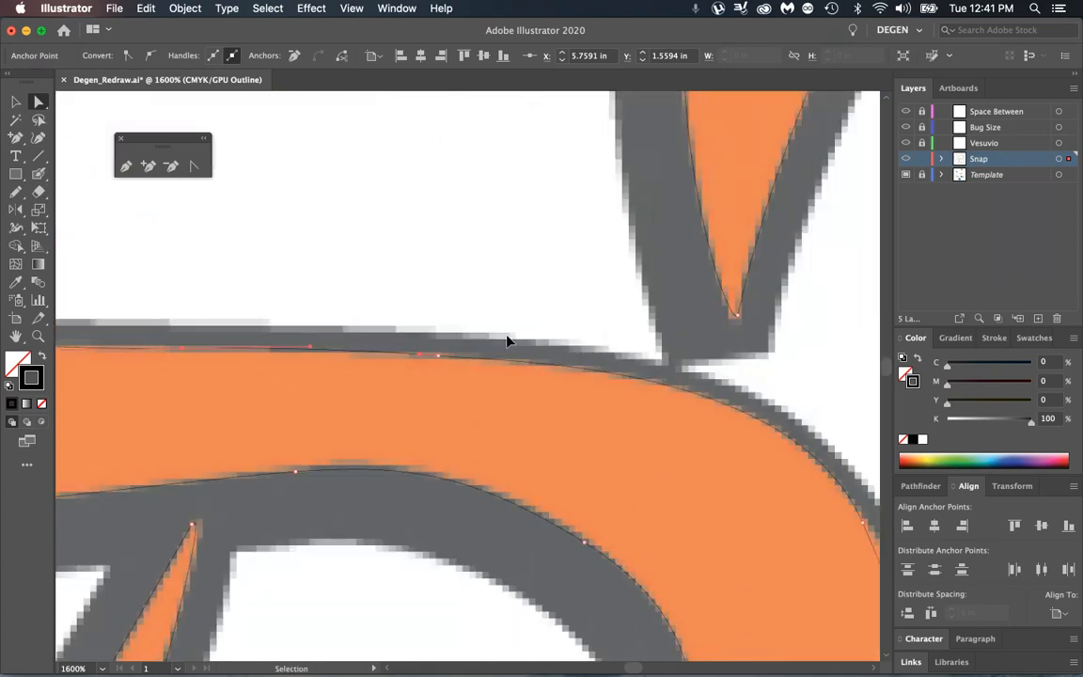
{"action": "key", "text": "super+minus"}
{"action": "key", "text": "super+minus"}
{"action": "key", "text": "super+minus"}
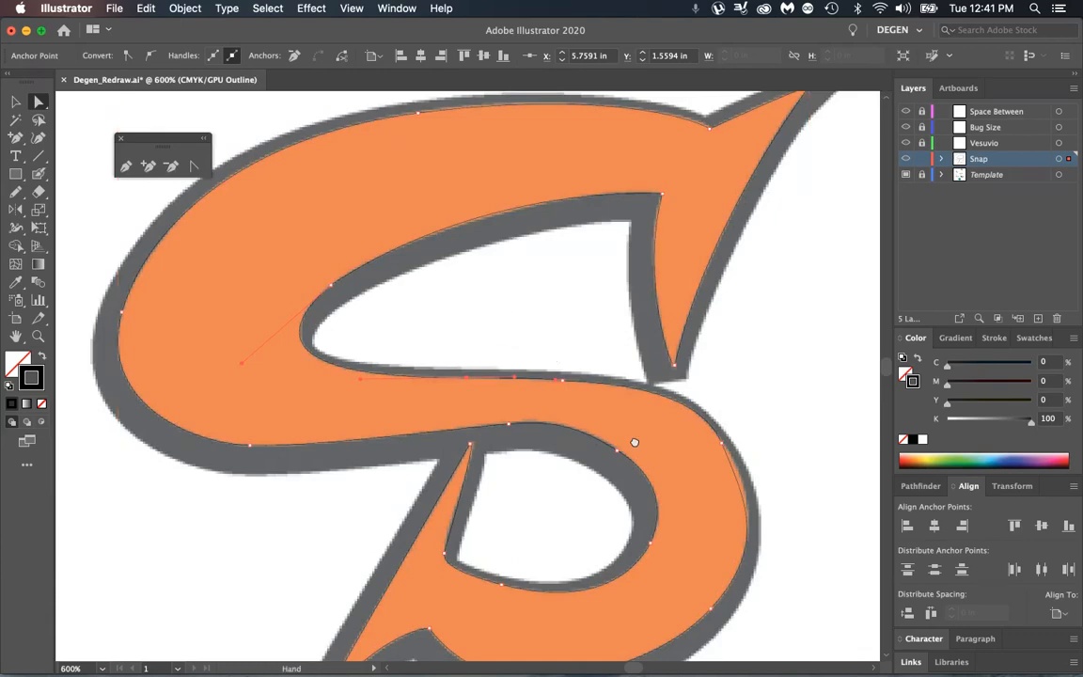
{"action": "key", "text": "super+equal"}
{"action": "key", "text": "z"}
{"action": "left_click_drag", "start_coordinate": [580, 366], "coordinate": [566, 287]}
{"action": "key", "text": "a"}
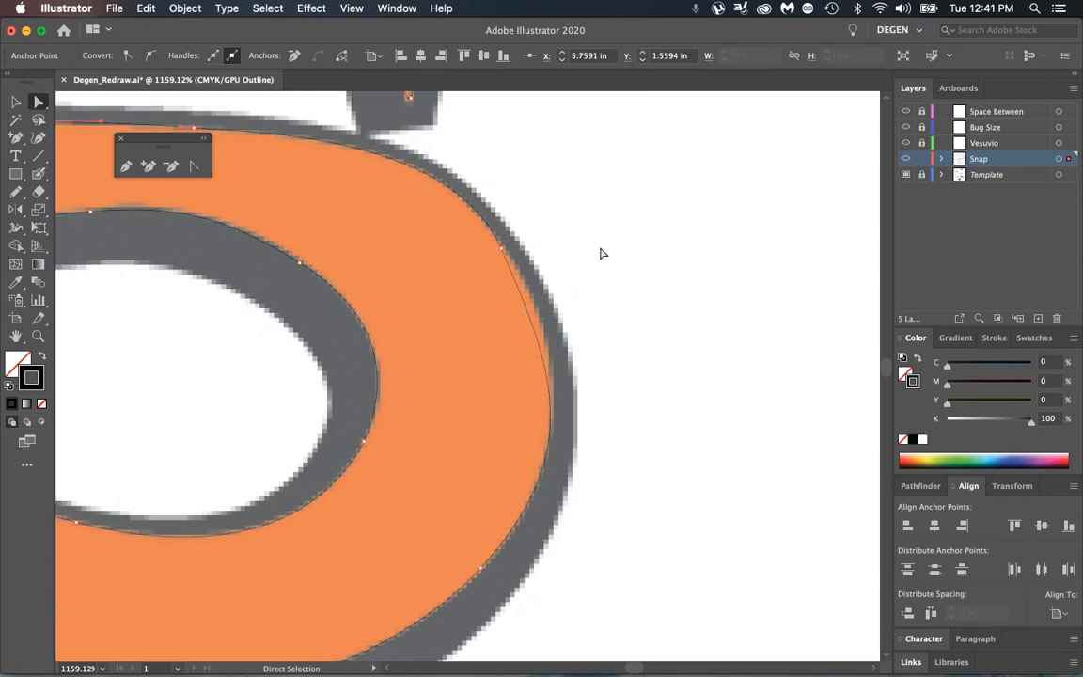
{"action": "key", "text": "v"}
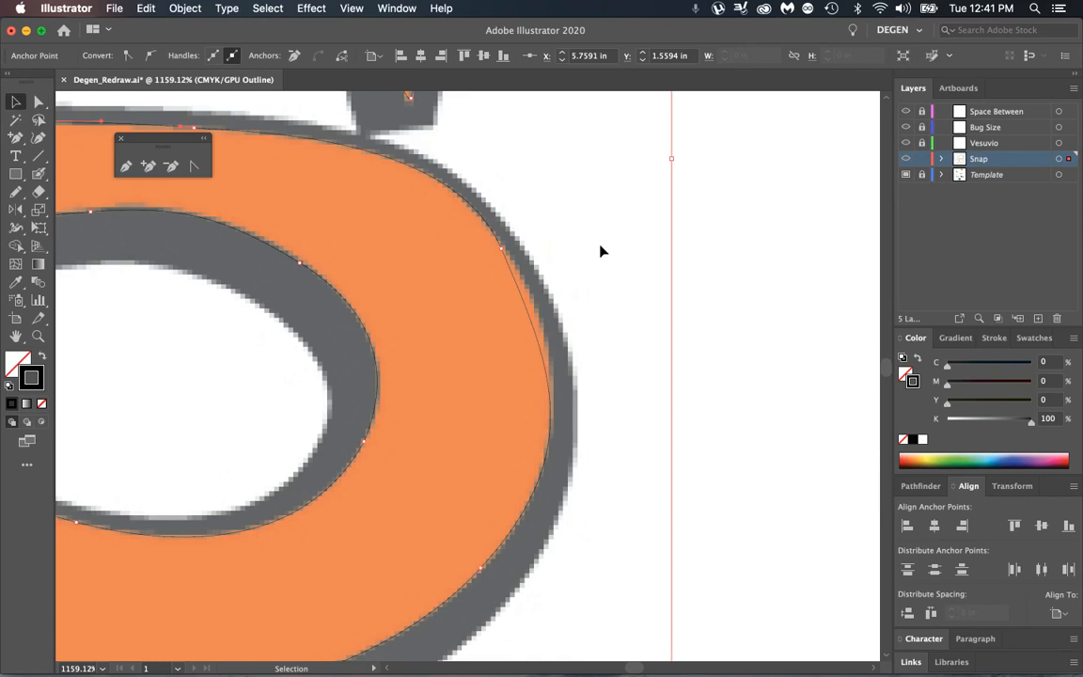
{"action": "key", "text": "a"}
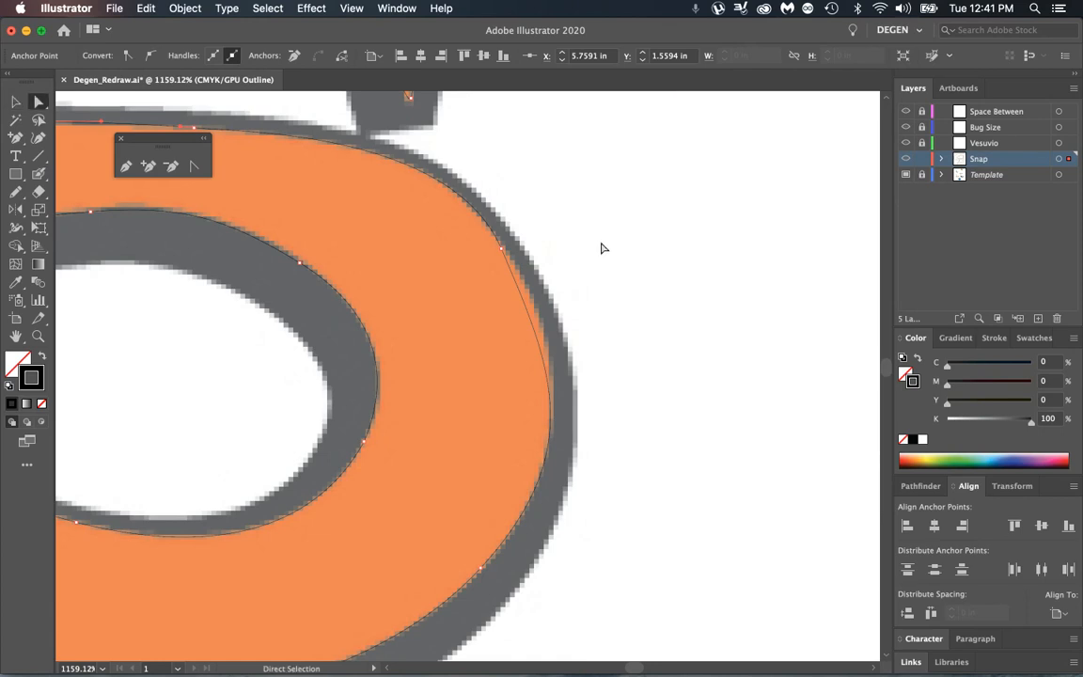
{"action": "left_click", "coordinate": [501, 244]}
{"action": "left_click_drag", "start_coordinate": [503, 255], "coordinate": [521, 275]}
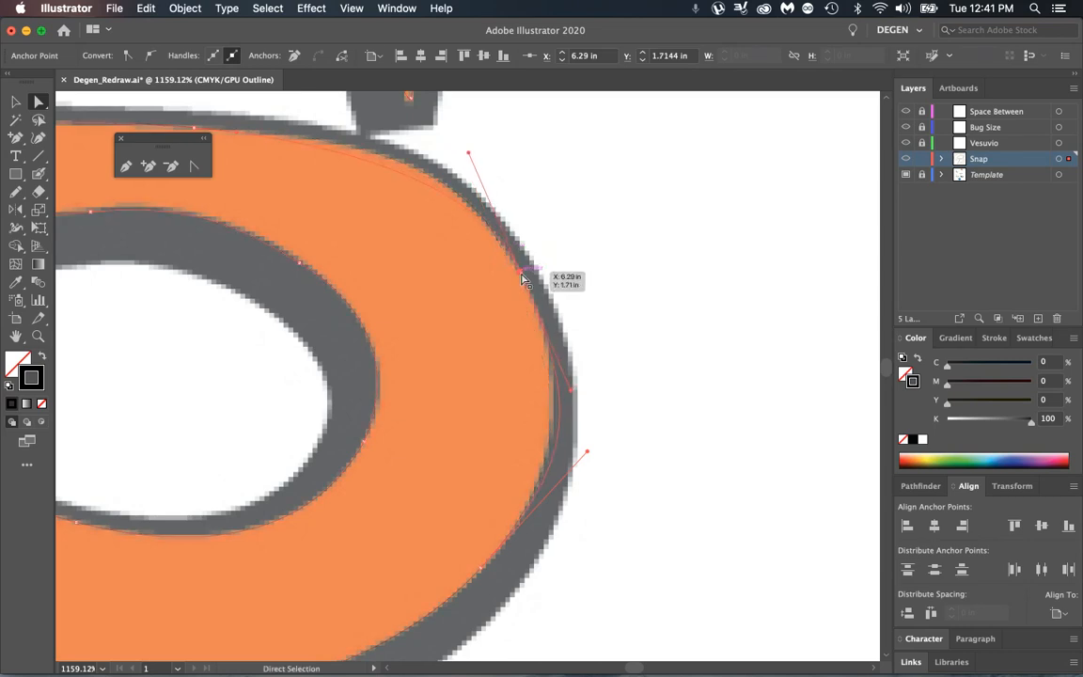
Adjust the moved anchor's upper handle and shorten its lower handle so the curve follows the bowl's outer orange edge
{"action": "left_click_drag", "start_coordinate": [468, 153], "coordinate": [454, 133]}
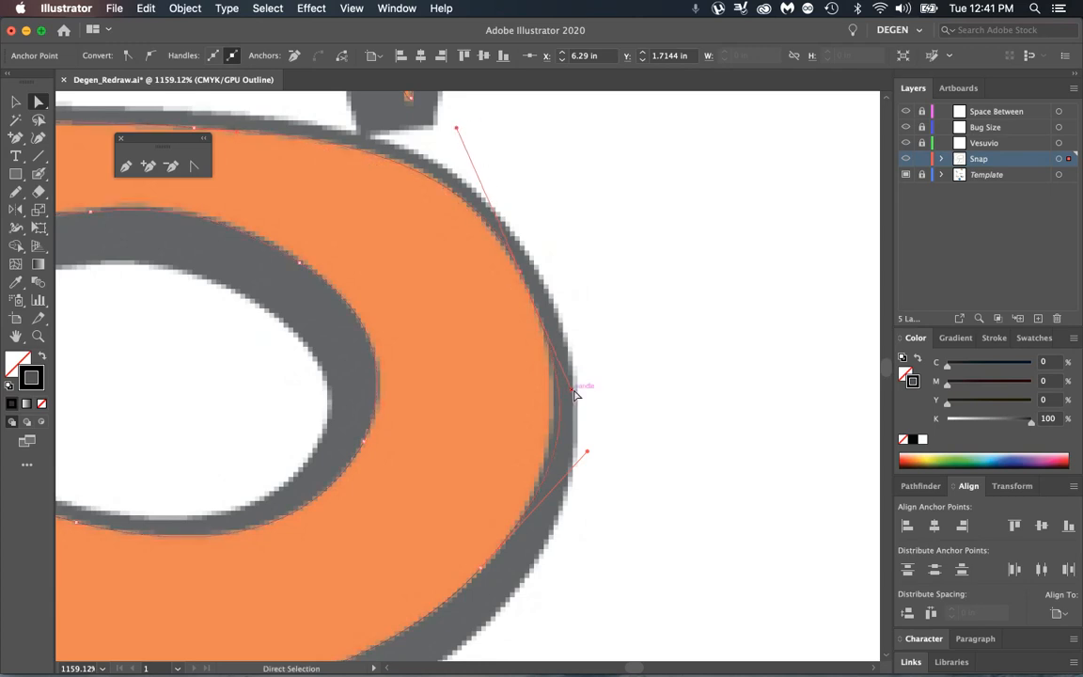
{"action": "left_click_drag", "start_coordinate": [572, 389], "coordinate": [554, 337]}
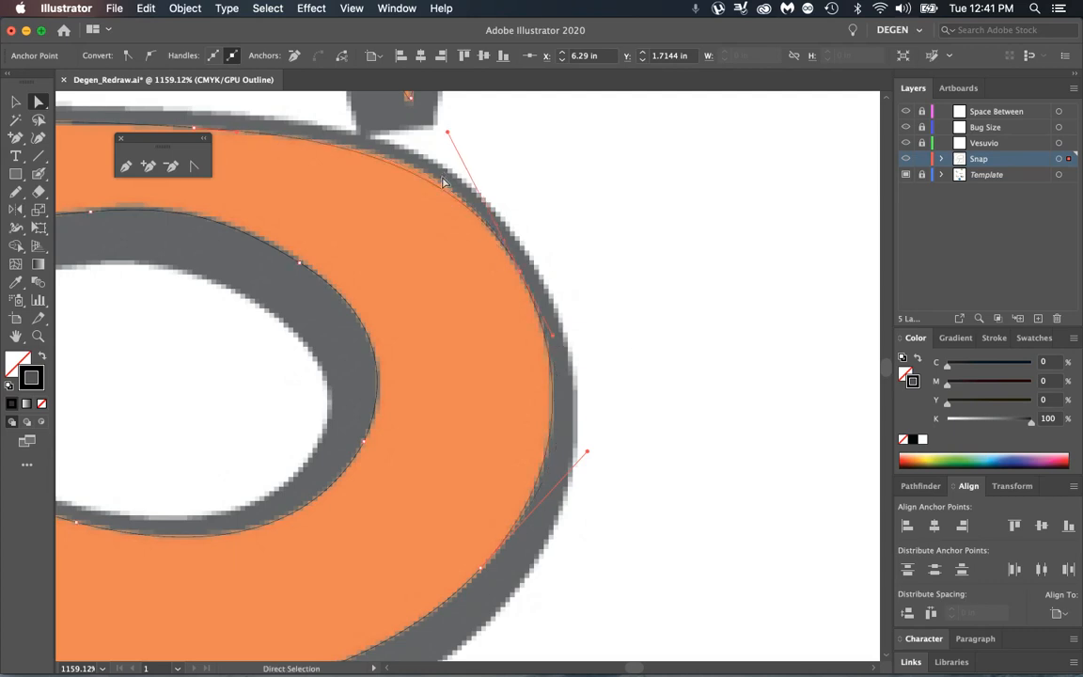
{"action": "key", "text": "shift+c"}
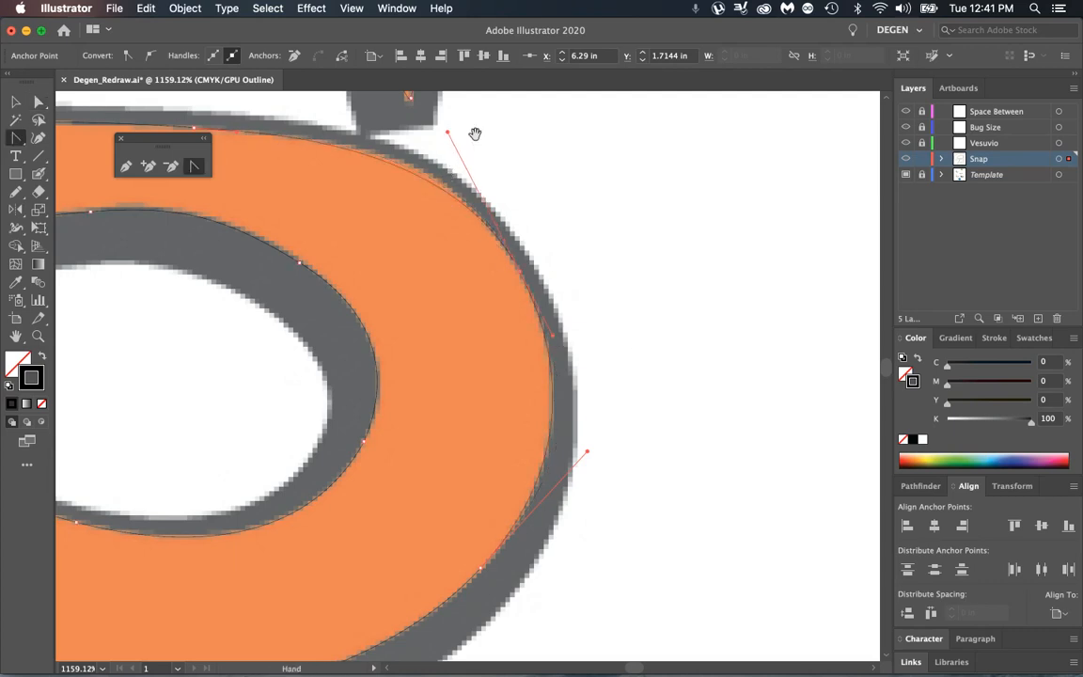
{"action": "left_click_drag", "start_coordinate": [475, 134], "coordinate": [514, 212]}
Frame the whole Snap logo, select the entire S path, and switch the artwork from Outline to Preview
{"action": "key", "text": "super+0"}
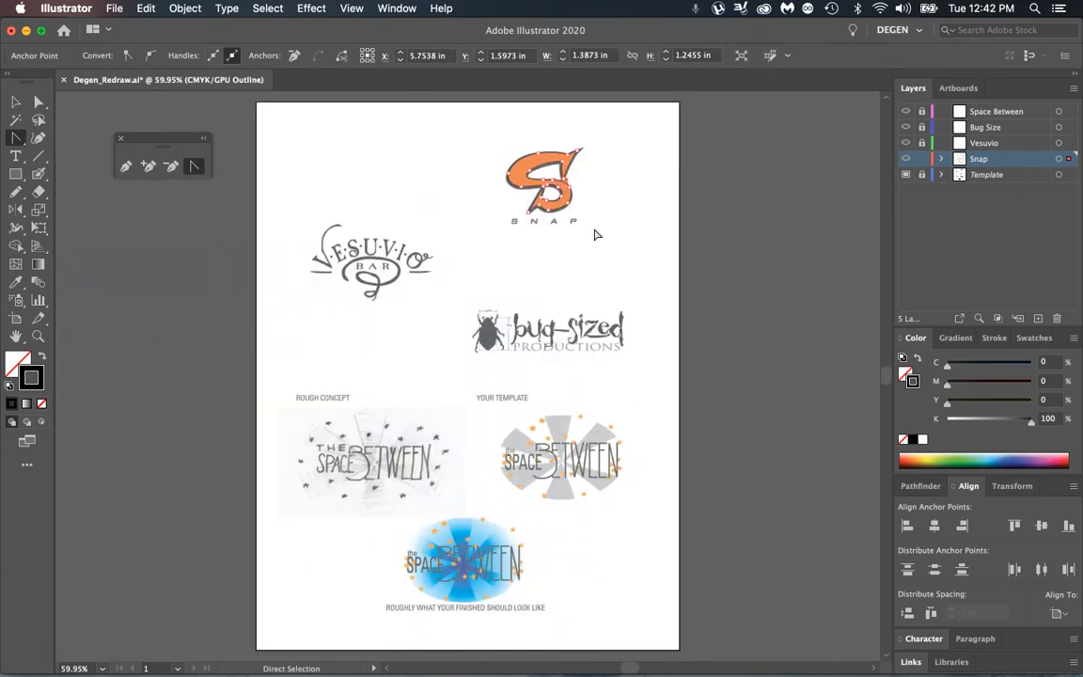
{"action": "key", "text": "z"}
{"action": "left_click_drag", "start_coordinate": [478, 125], "coordinate": [809, 382]}
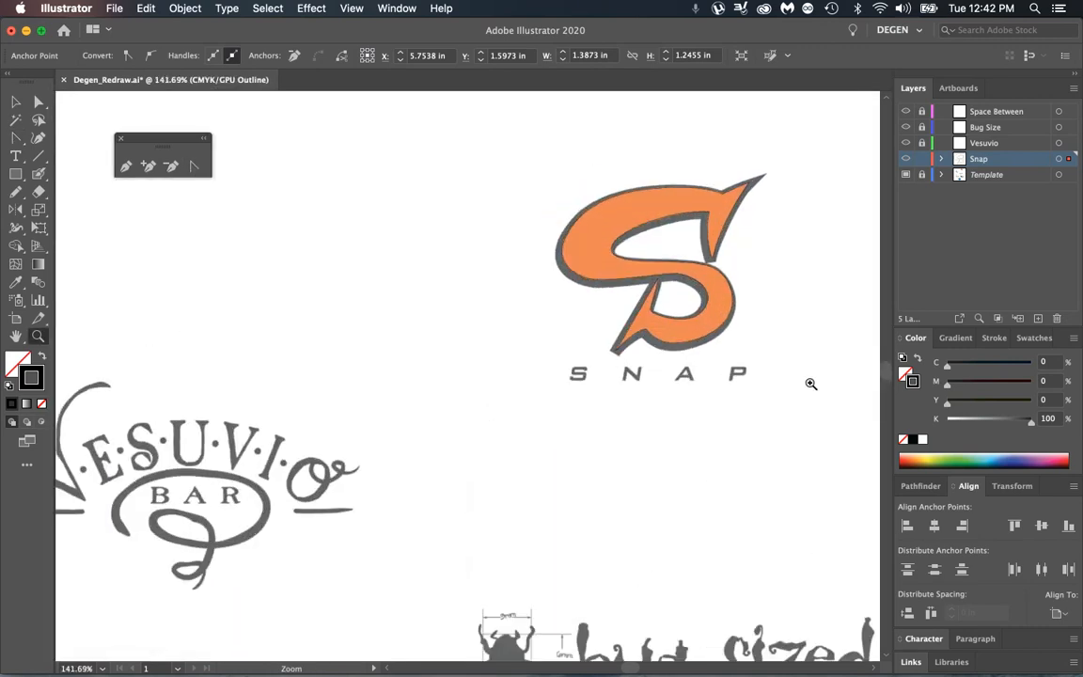
{"action": "left_click_drag", "start_coordinate": [735, 242], "coordinate": [414, 182]}
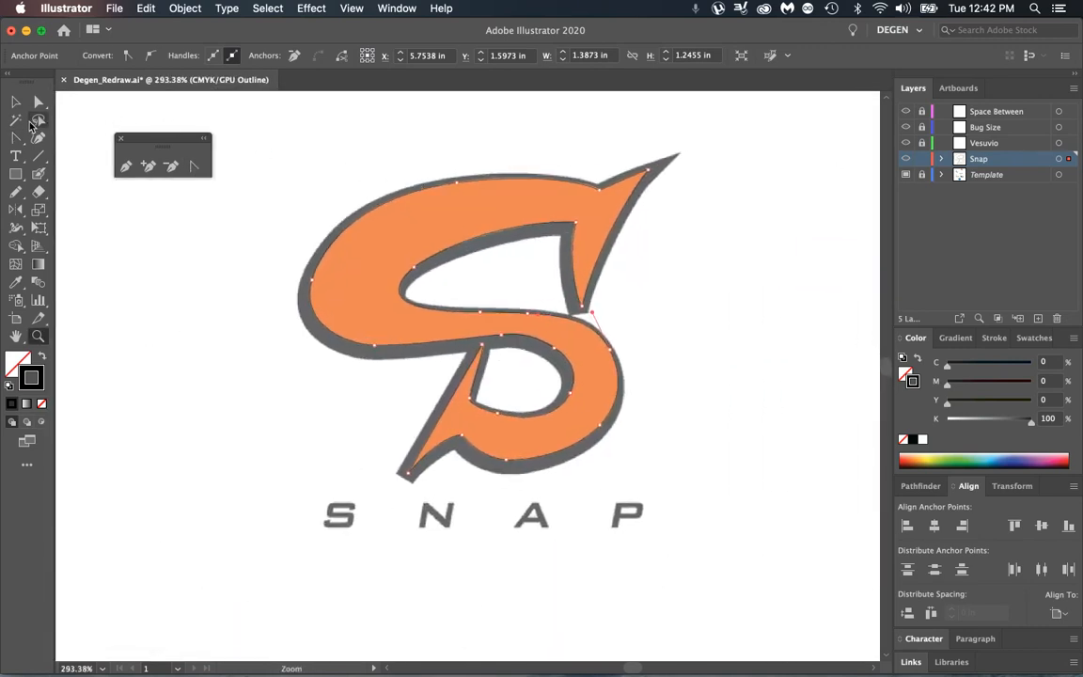
{"action": "left_click", "coordinate": [15, 100]}
{"action": "key", "text": "super+a"}
{"action": "left_click", "coordinate": [350, 8]}
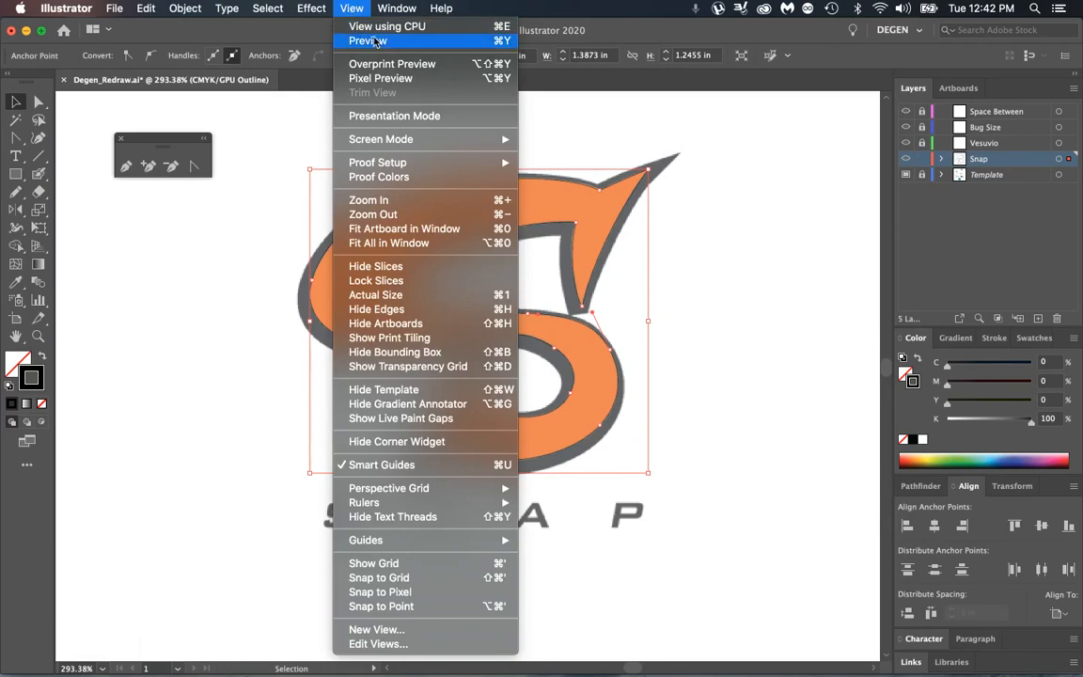
{"action": "left_click", "coordinate": [374, 41]}
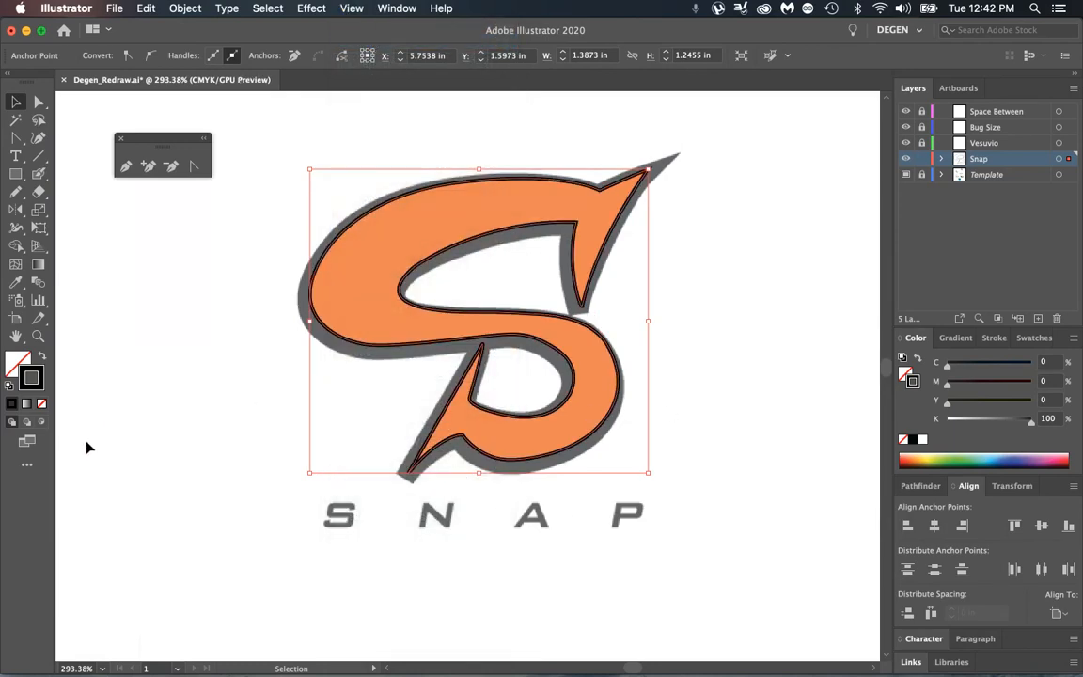
Swap the S path's fill and stroke, apply the light orange swatch as its fill, and deselect it
{"action": "left_click", "coordinate": [41, 358]}
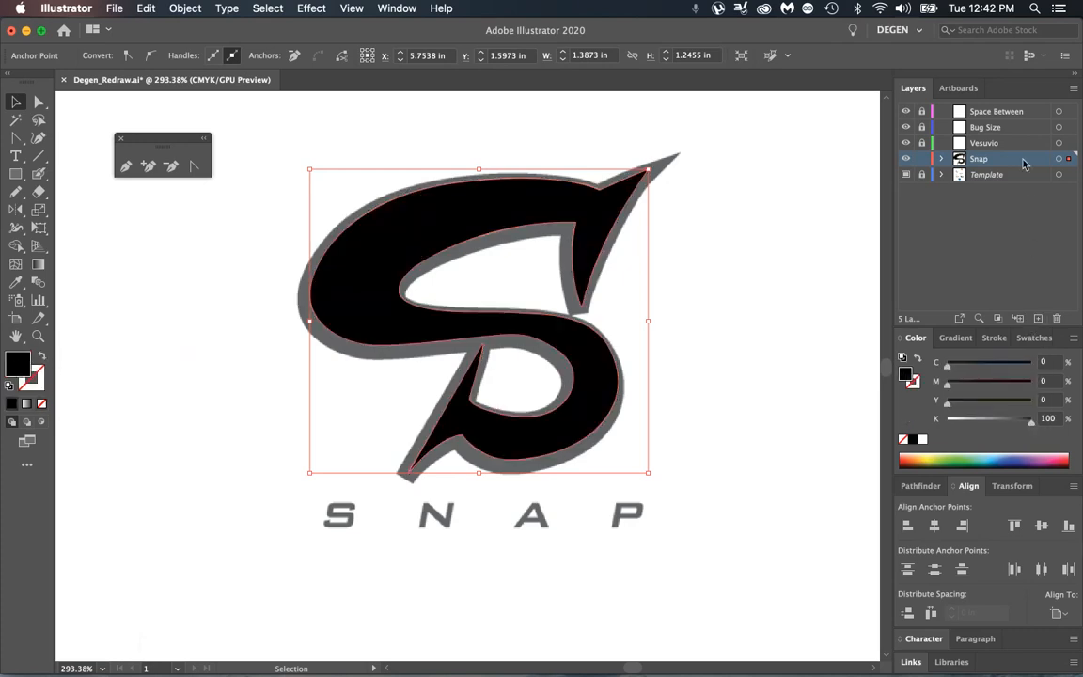
{"action": "left_click", "coordinate": [1029, 339]}
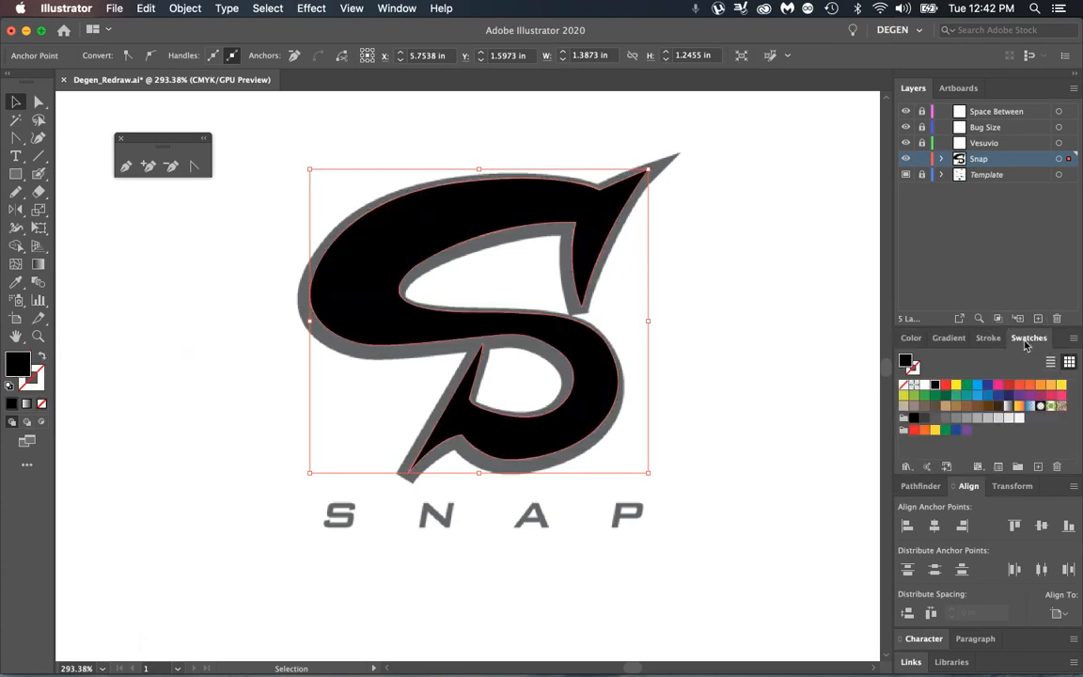
{"action": "left_click", "coordinate": [1029, 384]}
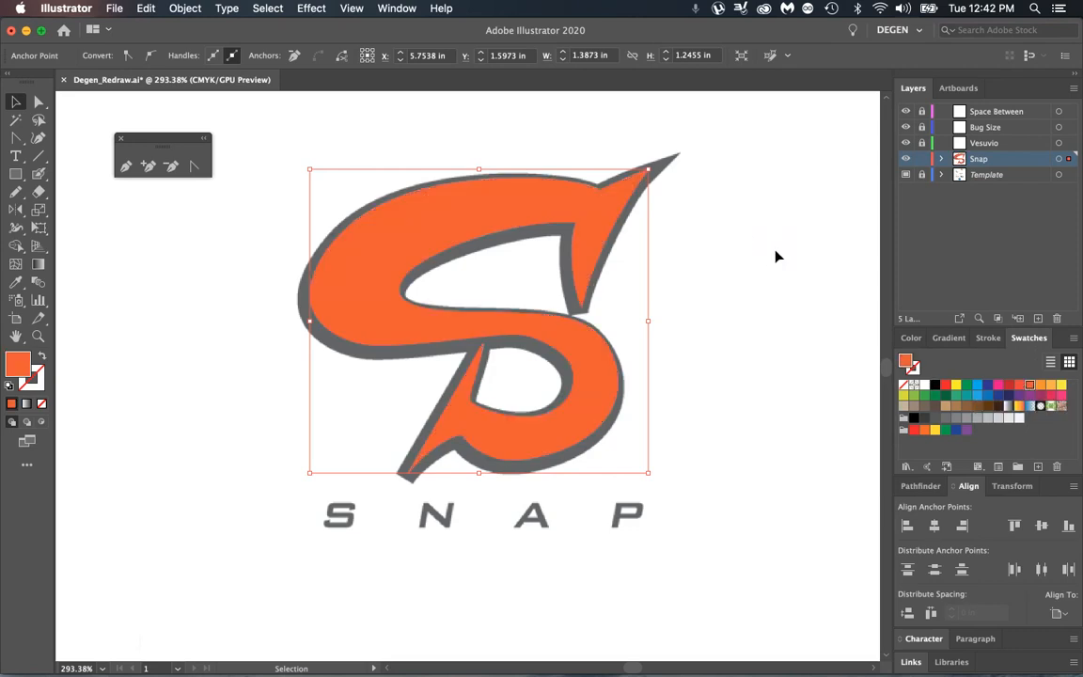
{"action": "left_click", "coordinate": [1040, 384]}
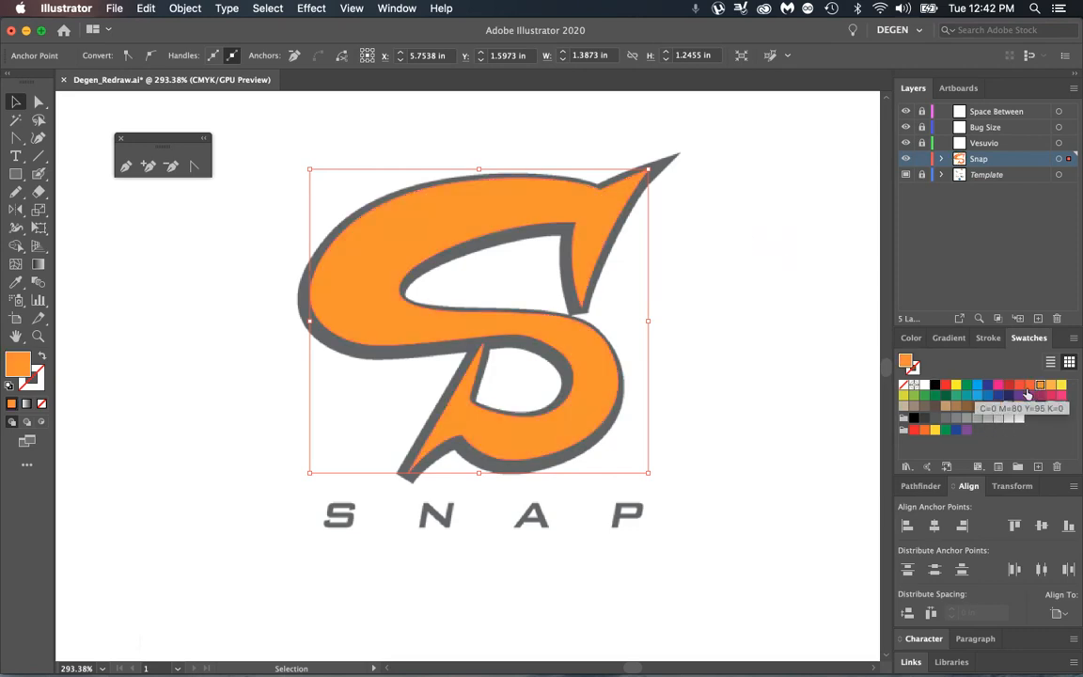
{"action": "left_click", "coordinate": [740, 257]}
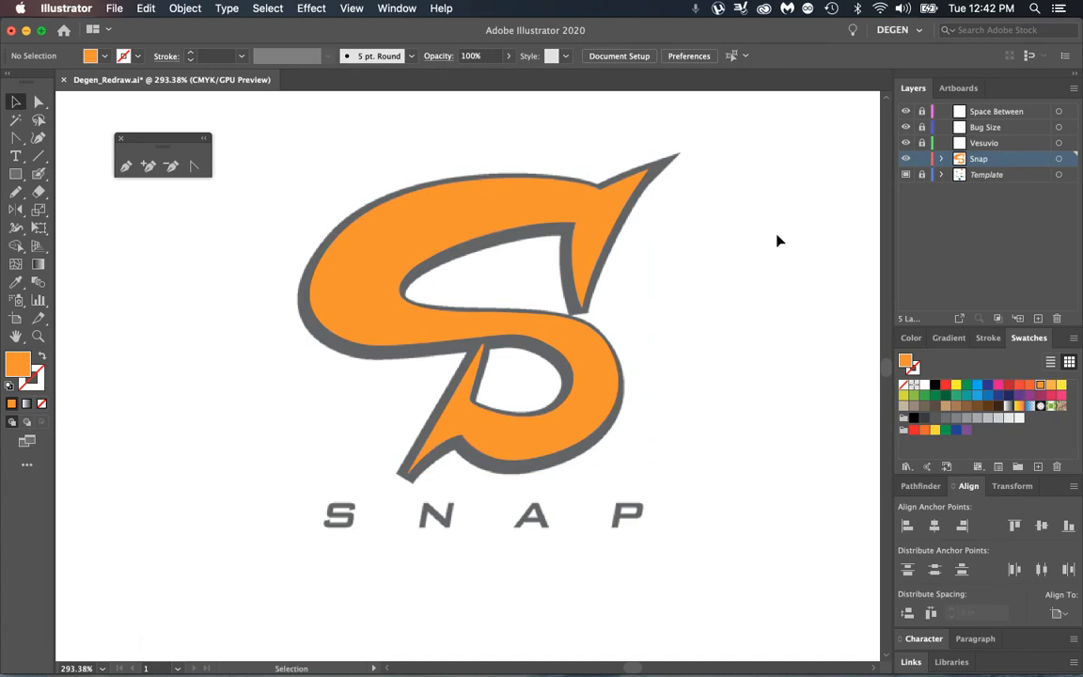
Toggle repeatedly between Outline and Preview to compare the filled S with the template, both overall and close up on the lower bowl
{"action": "key", "text": "super+y"}
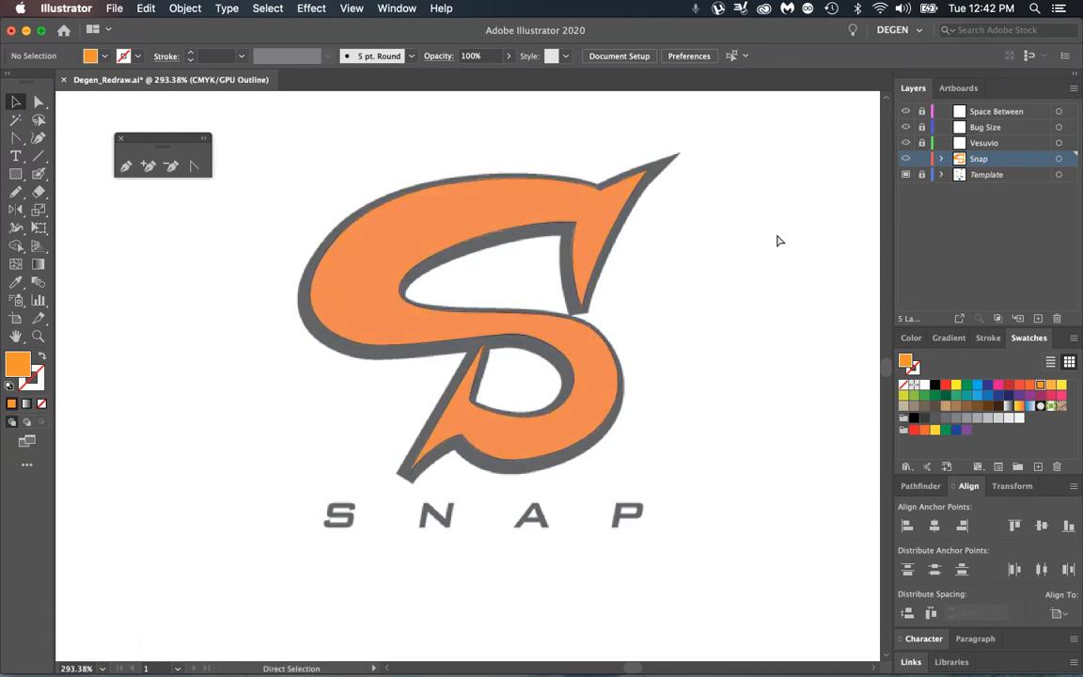
{"action": "key", "text": "super+y"}
{"action": "key", "text": "super+y"}
{"action": "key", "text": "super+y"}
{"action": "key", "text": "super+y"}
{"action": "key", "text": "super+y"}
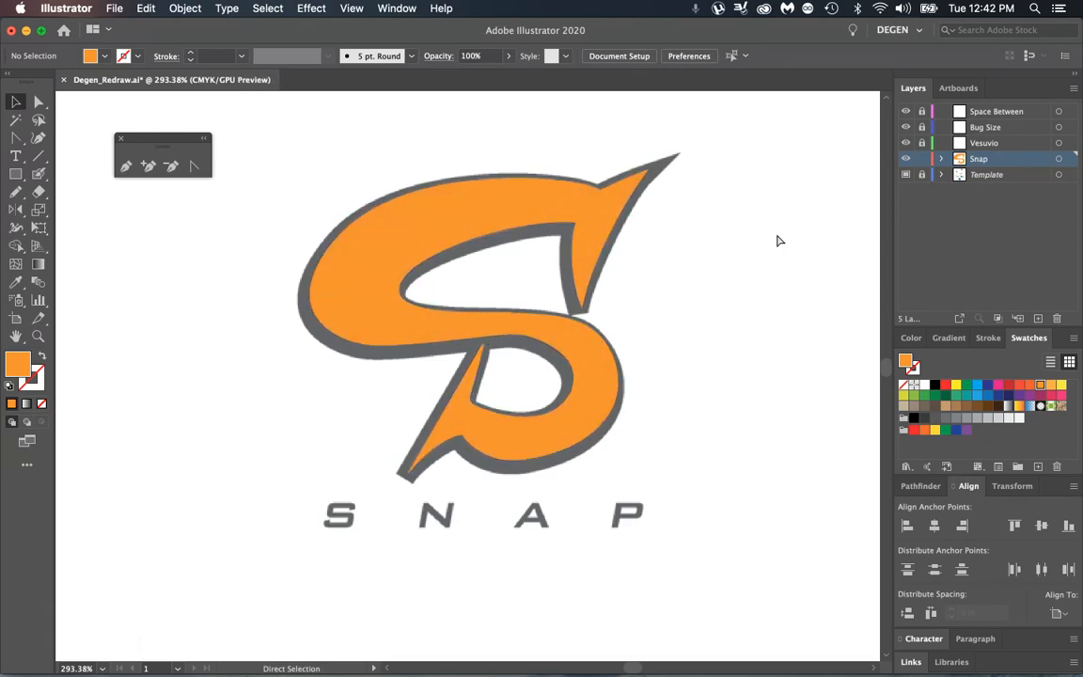
{"action": "key", "text": "super+="}
{"action": "key", "text": "super+="}
{"action": "key", "text": "super+="}
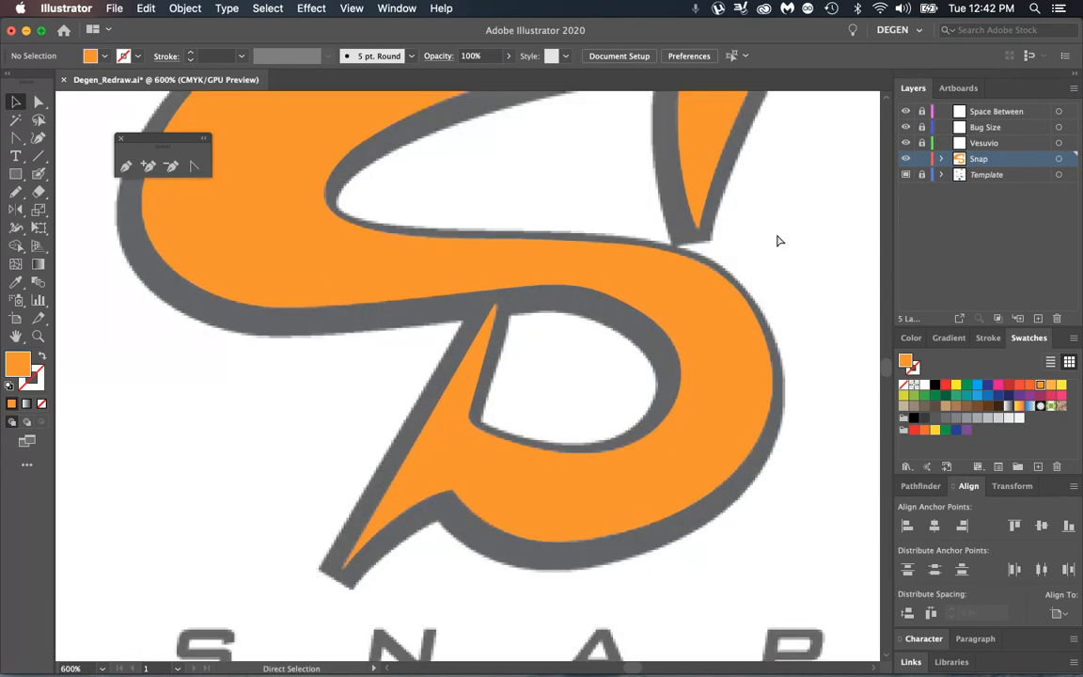
{"action": "key", "text": "super+y"}
{"action": "key", "text": "super+y"}
{"action": "key", "text": "super+y"}
{"action": "key", "text": "super+y"}
{"action": "key", "text": "super+y"}
{"action": "key", "text": "super+y"}
{"action": "key", "text": "super+y"}
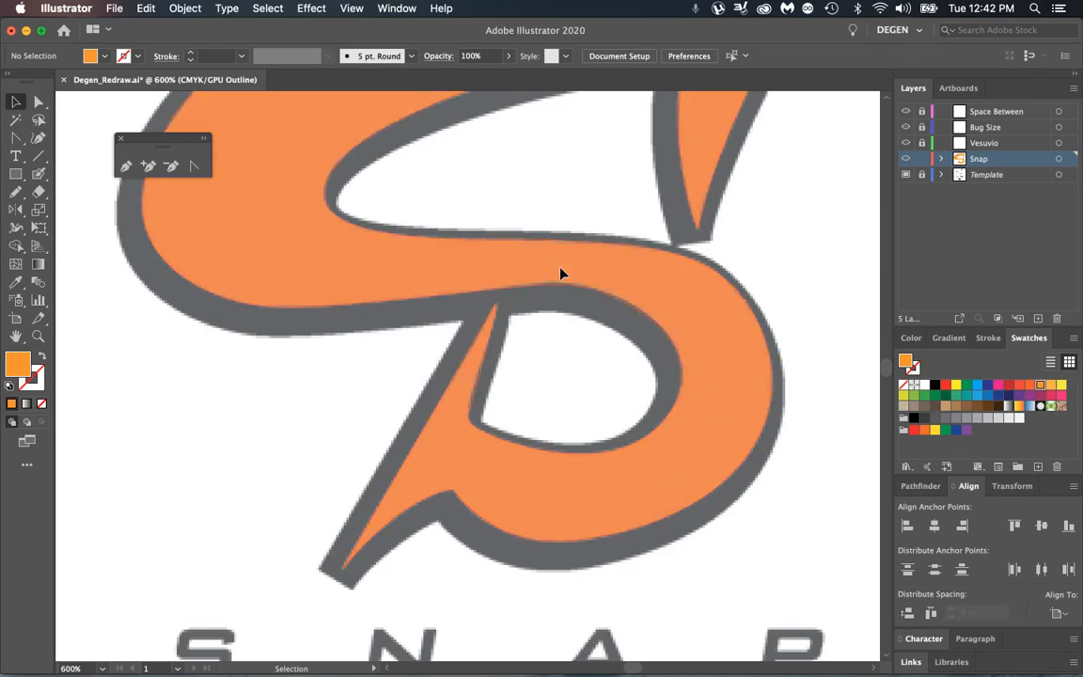
Select the S path's anchor where the middle band meets the upper left of the lower bowl's inner curve, exposing its handles
{"action": "key", "text": "a"}
{"action": "left_click", "coordinate": [568, 286]}
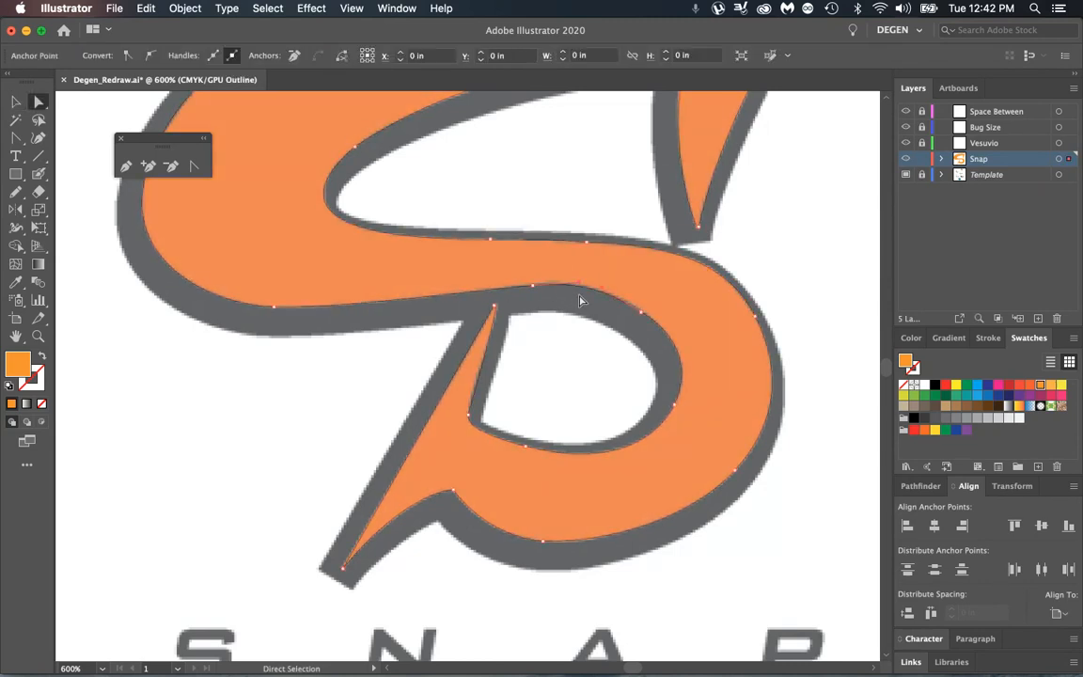
{"action": "key", "text": "z"}
{"action": "left_click_drag", "start_coordinate": [516, 188], "coordinate": [679, 312]}
{"action": "double_click", "coordinate": [747, 300]}
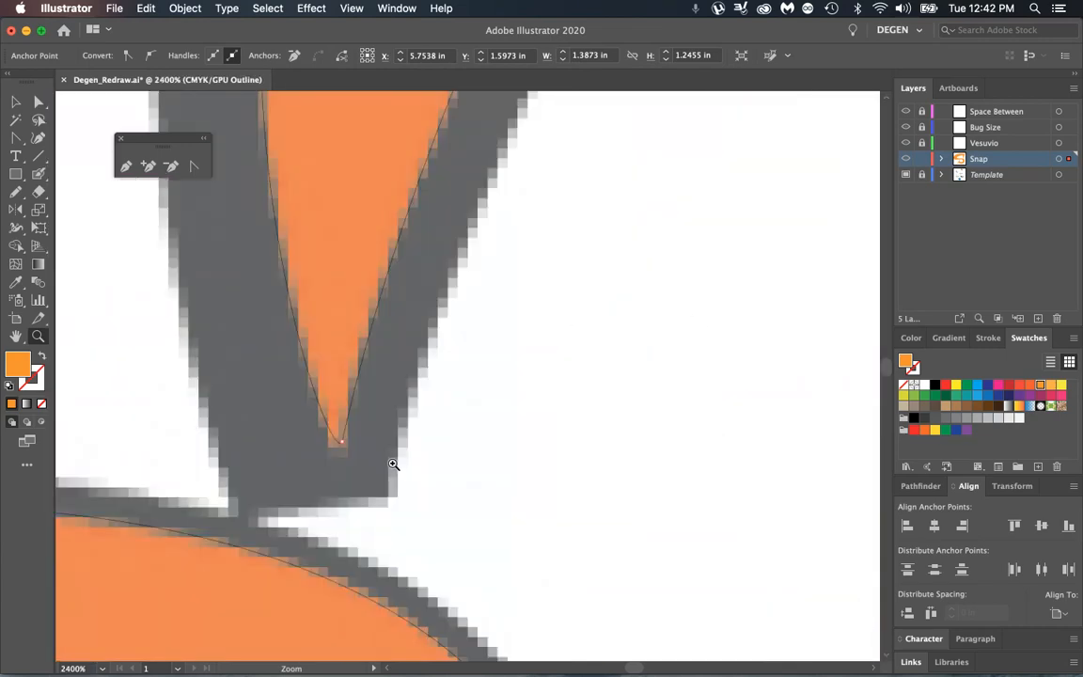
{"action": "key", "text": "minus"}
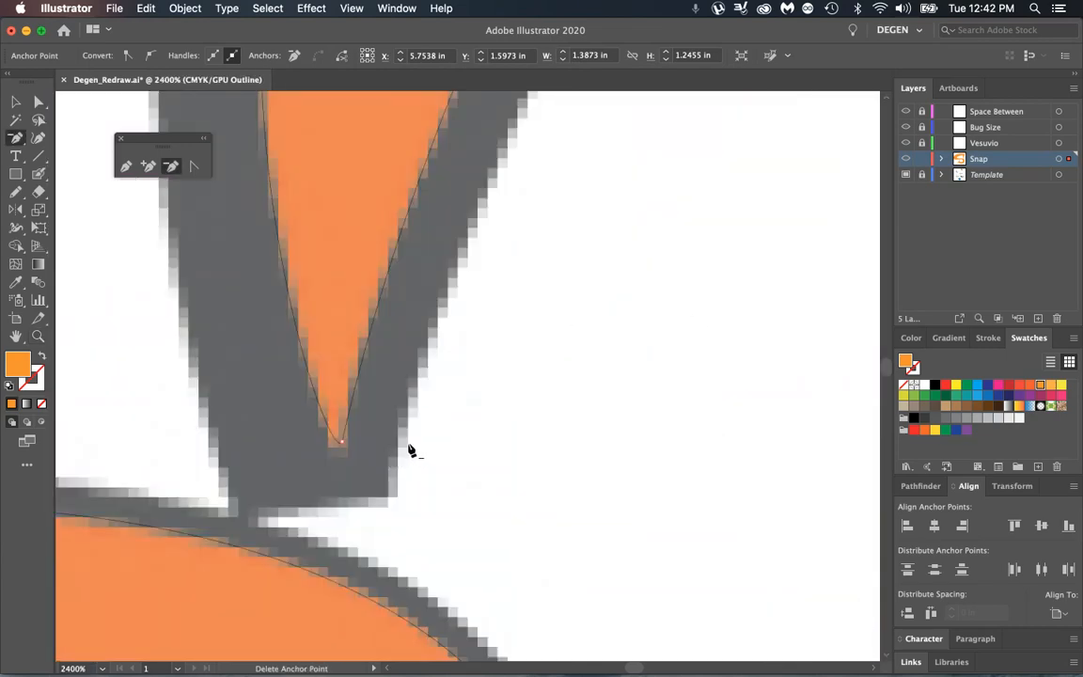
{"action": "key", "text": "plus"}
{"action": "key", "text": "minus"}
{"action": "key", "text": "super+minus"}
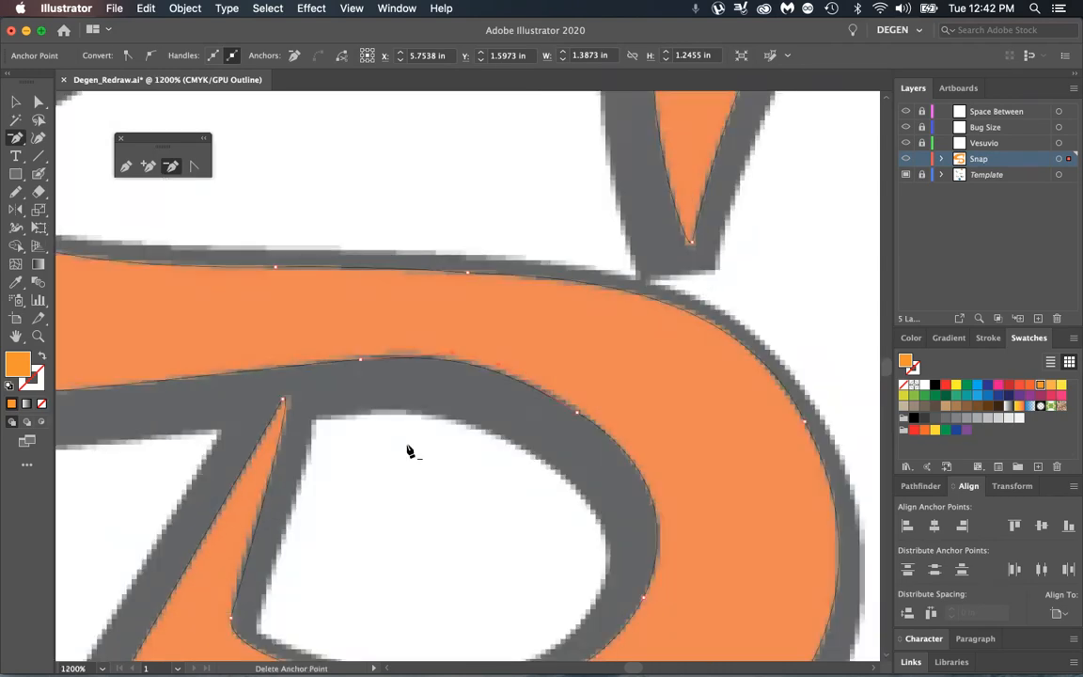
{"action": "key", "text": "super+minus"}
{"action": "key", "text": "a"}
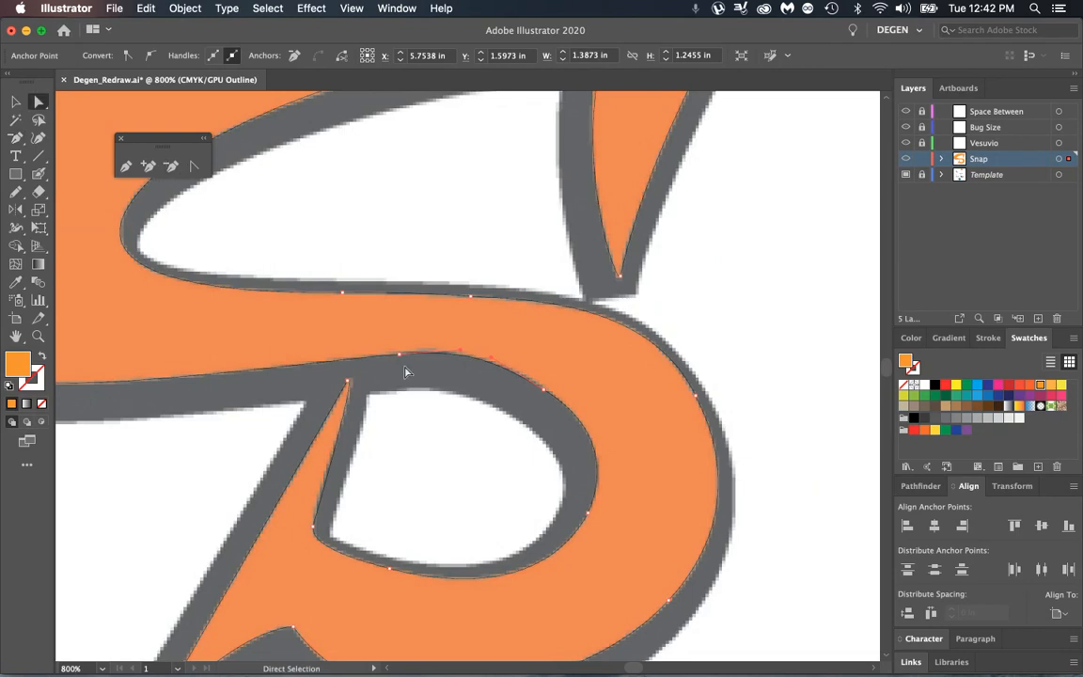
{"action": "left_click", "coordinate": [399, 355]}
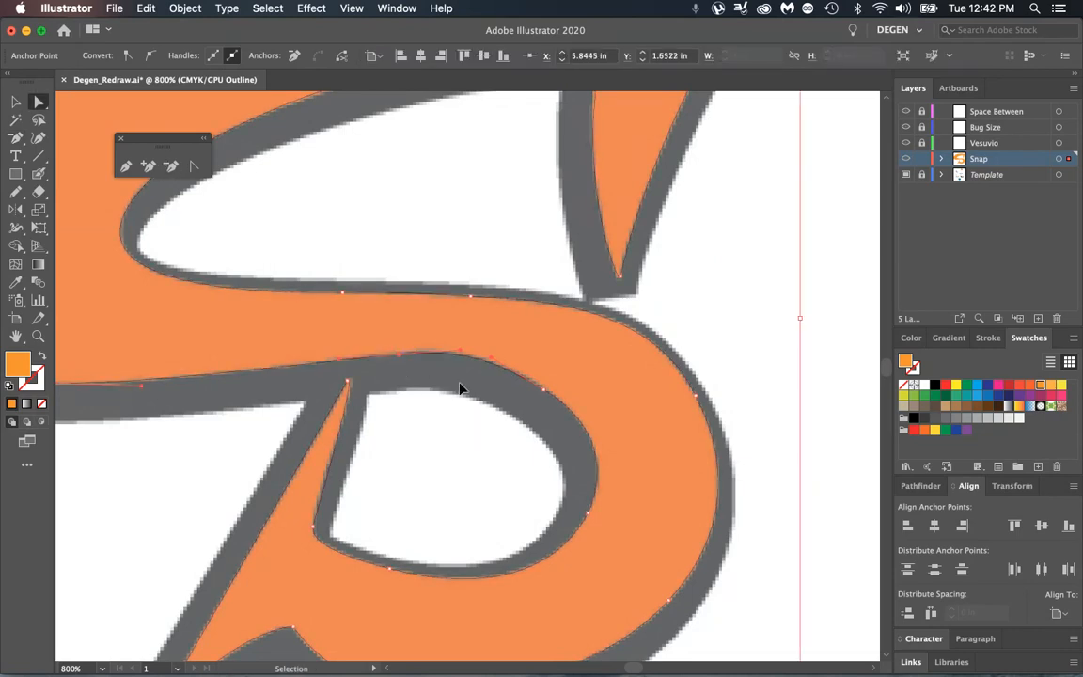
Toggle repeatedly between Outline and Preview to compare the lower bowl's inner curve with the template close up
{"action": "key", "text": "super+y"}
{"action": "key", "text": "super+y"}
{"action": "key", "text": "super+y"}
{"action": "key", "text": "super+y"}
{"action": "key", "text": "super+y"}
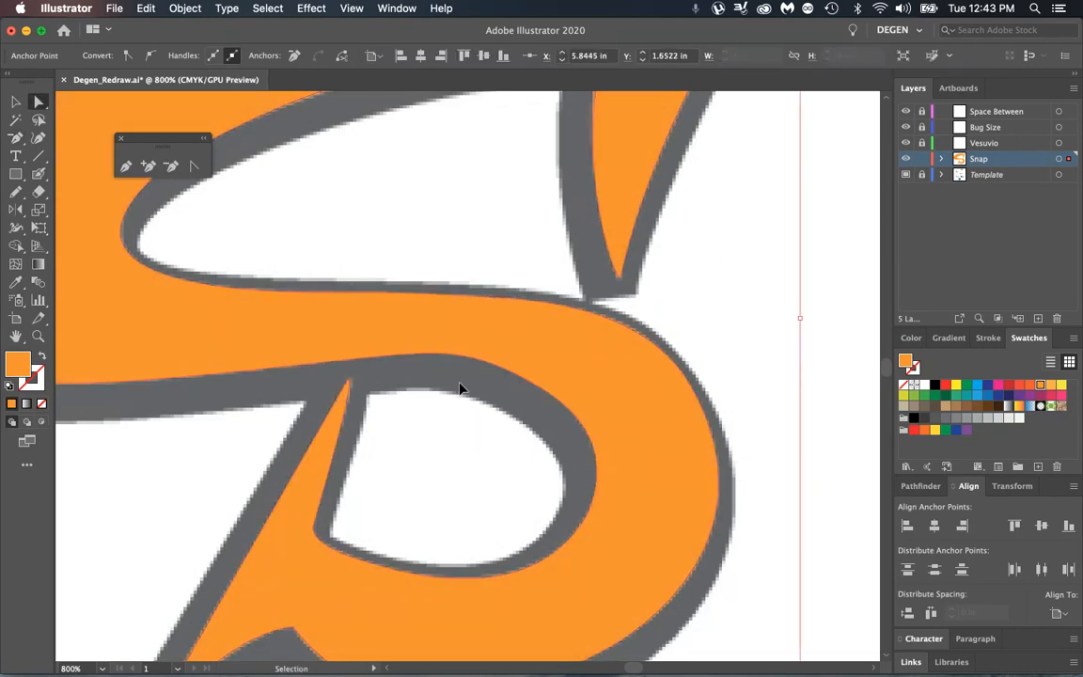
{"action": "key", "text": "super+y"}
{"action": "key", "text": "super+y"}
{"action": "key", "text": "super+y"}
{"action": "key", "text": "super+y"}
{"action": "key", "text": "super+y"}
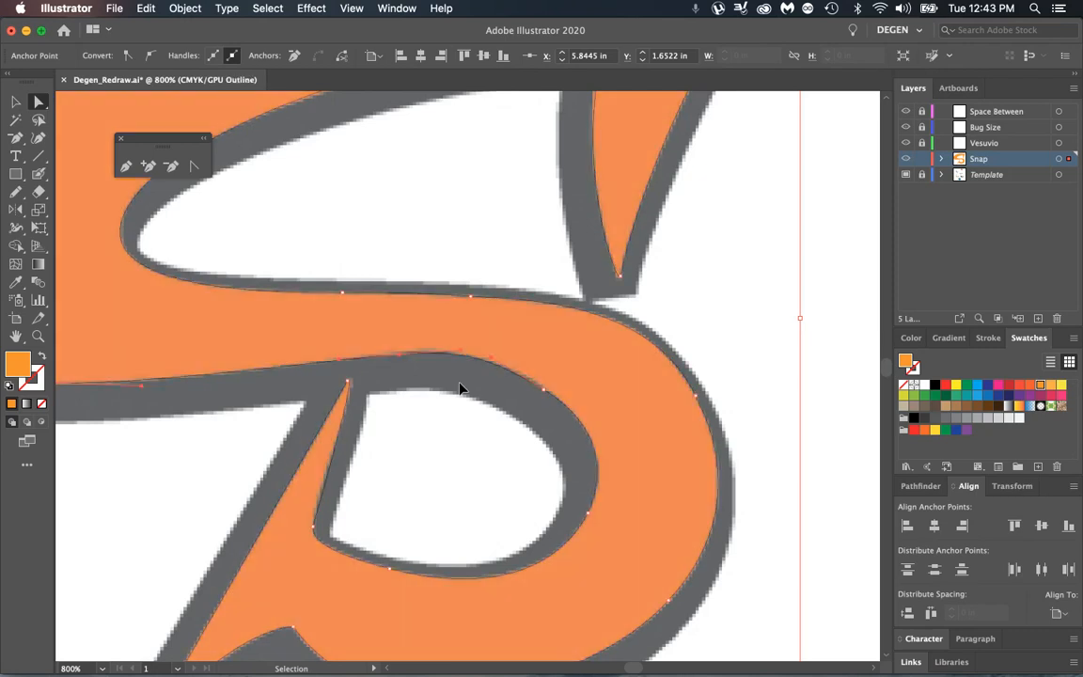
{"action": "key", "text": "super+y"}
{"action": "key", "text": "super+y"}
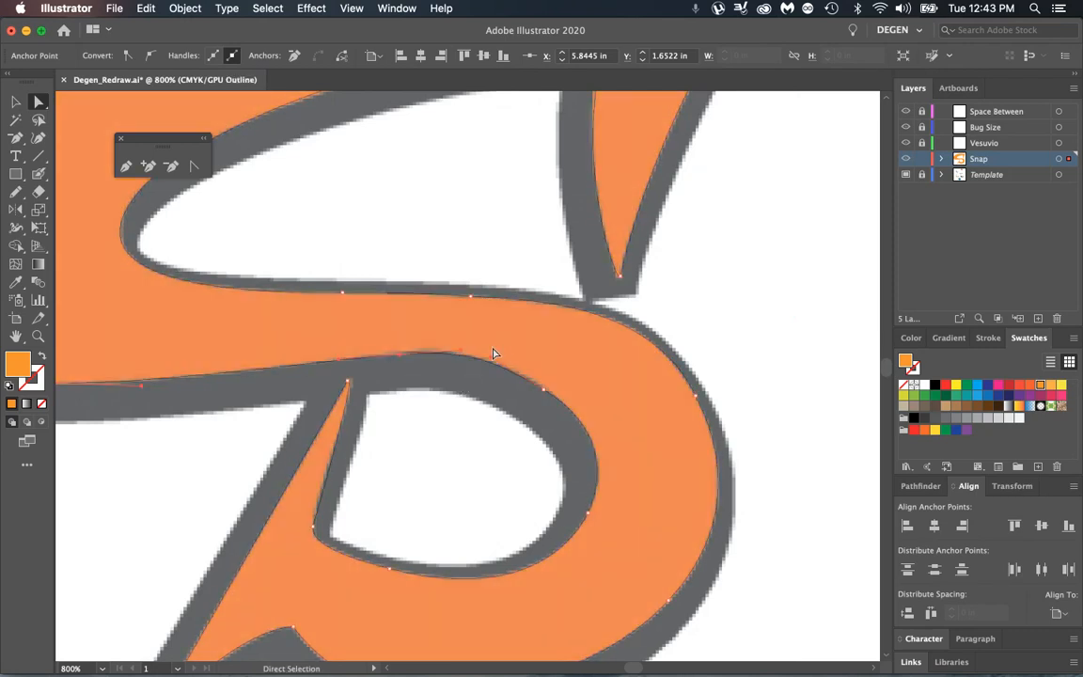
Move the anchor at the upper right of the lower bowl's inner curve slightly up and shorten its upper handle to follow the template edge
{"action": "left_click_drag", "start_coordinate": [542, 395], "coordinate": [545, 388]}
{"action": "key", "text": "z"}
{"action": "left_click_drag", "start_coordinate": [425, 325], "coordinate": [554, 380]}
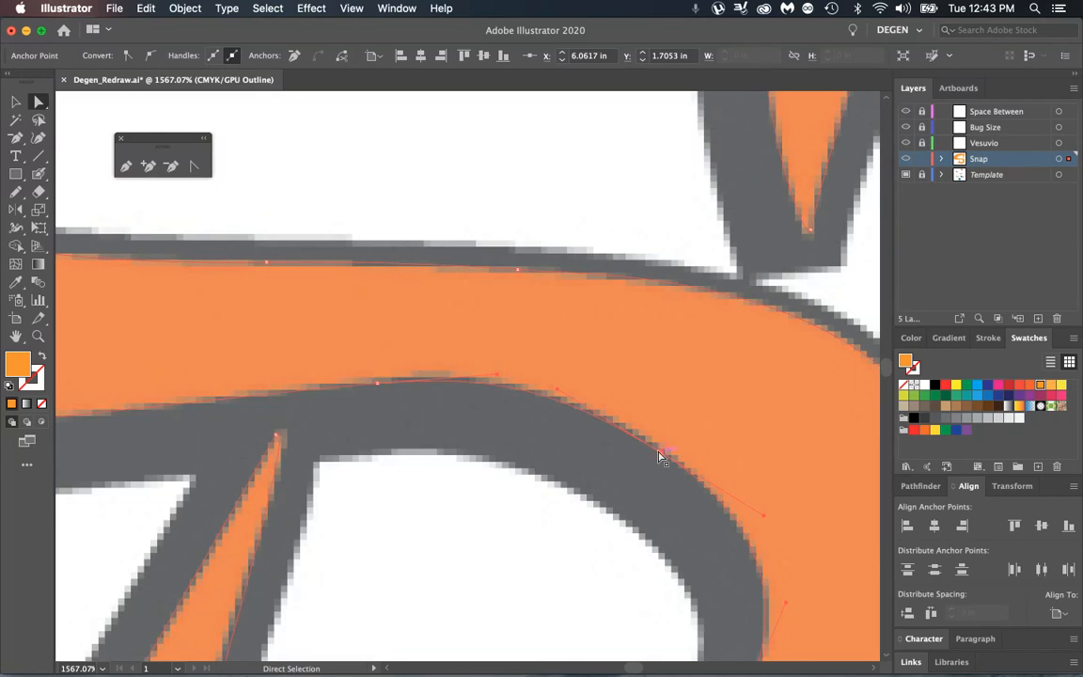
{"action": "left_click_drag", "start_coordinate": [660, 452], "coordinate": [660, 446]}
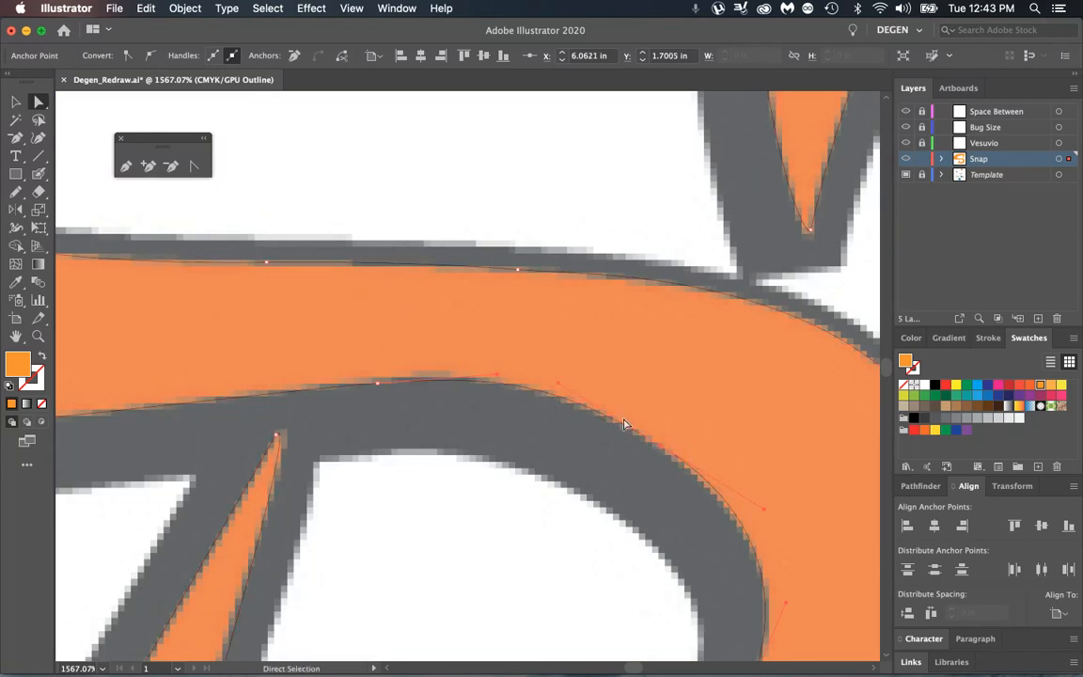
{"action": "key", "text": "shift+c"}
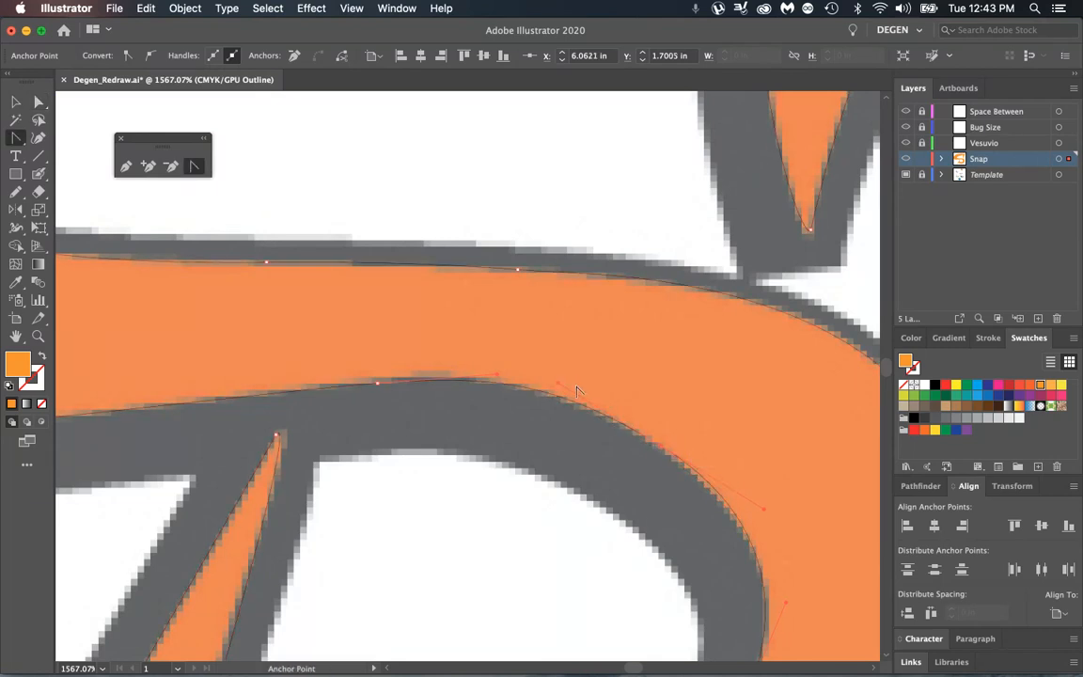
{"action": "left_click_drag", "start_coordinate": [559, 384], "coordinate": [572, 393]}
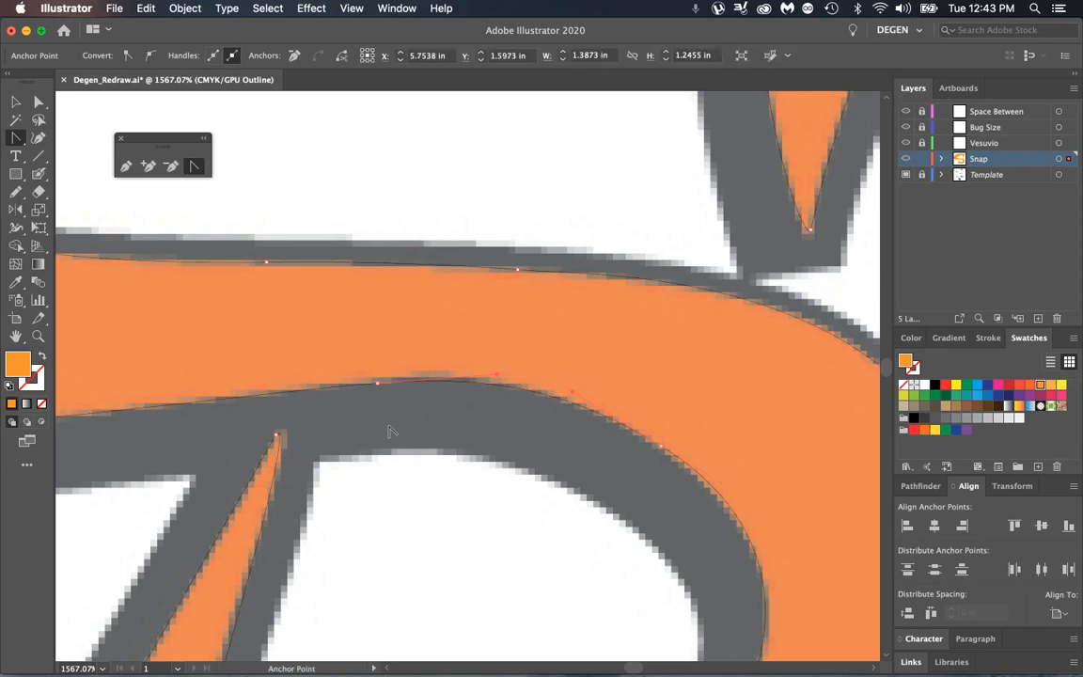
Deselect the S path, compare it with the template in Outline and Preview, and review the whole Snap logo
{"action": "scroll", "coordinate": [389, 431], "scroll_direction": "down", "scroll_amount": 3}
{"action": "key", "text": "v"}
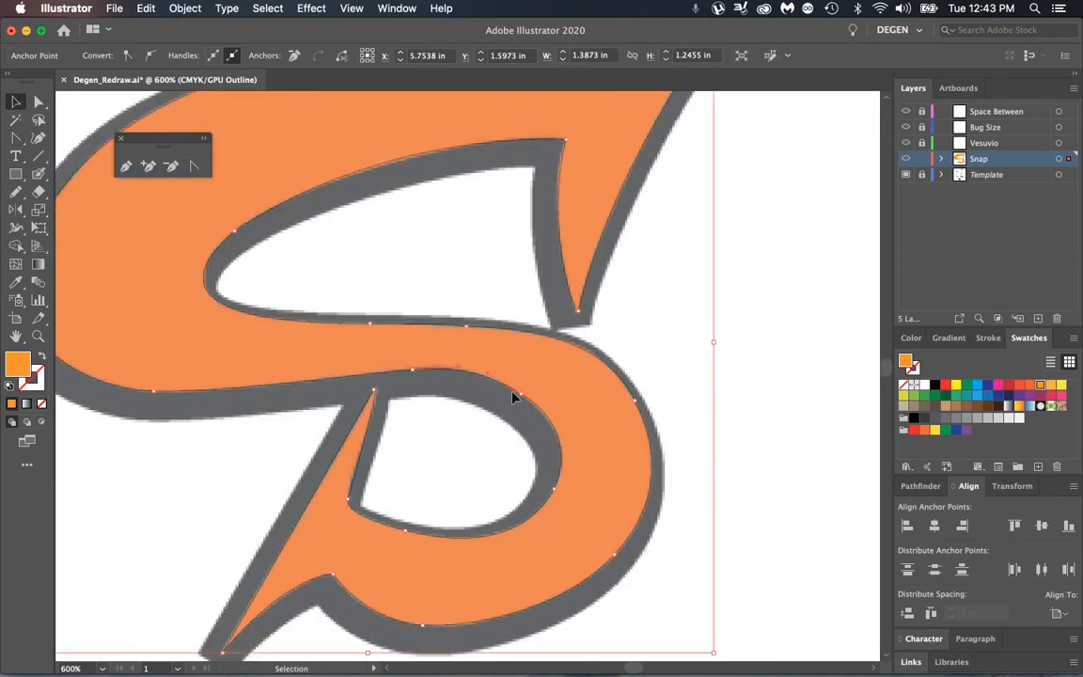
{"action": "left_click", "coordinate": [681, 350]}
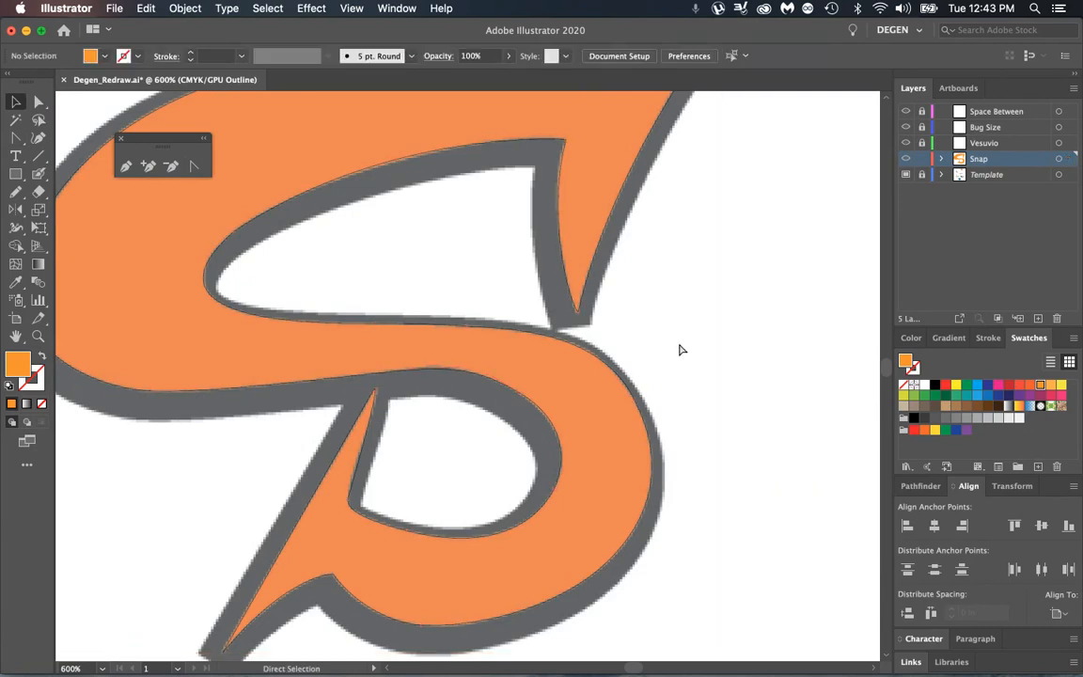
{"action": "key", "text": "super+y"}
{"action": "key", "text": "super+y"}
{"action": "key", "text": "super+y"}
{"action": "key", "text": "super+y"}
{"action": "key", "text": "super+0"}
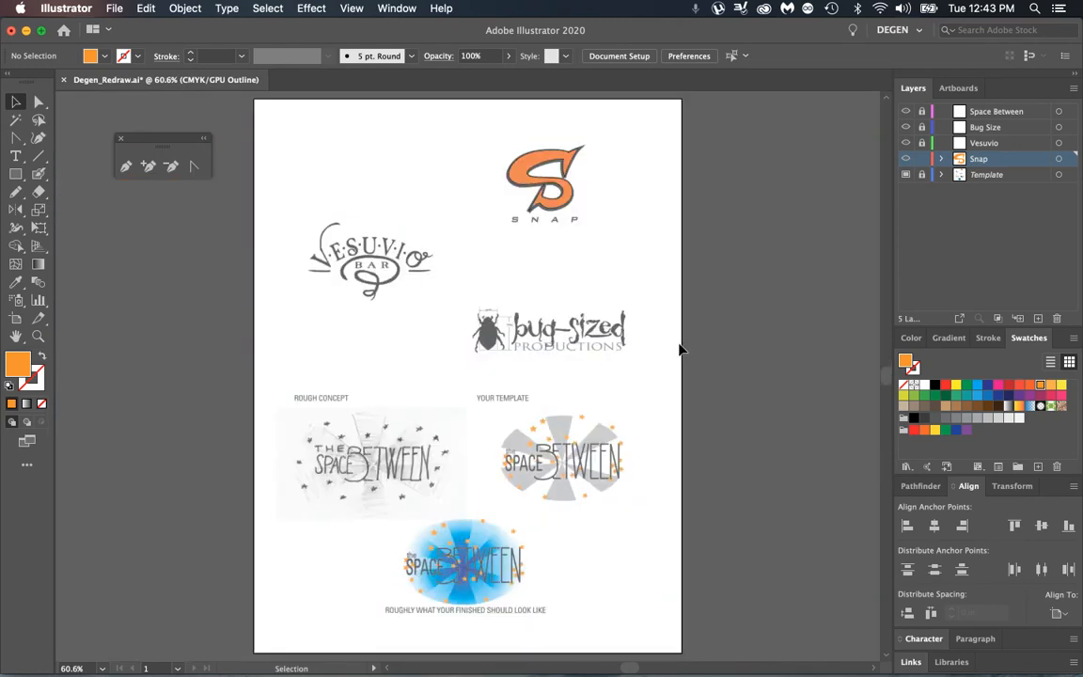
{"action": "key", "text": "z"}
{"action": "left_click_drag", "start_coordinate": [501, 146], "coordinate": [805, 403]}
{"action": "key", "text": "space"}
{"action": "left_click_drag", "start_coordinate": [723, 317], "coordinate": [602, 342]}
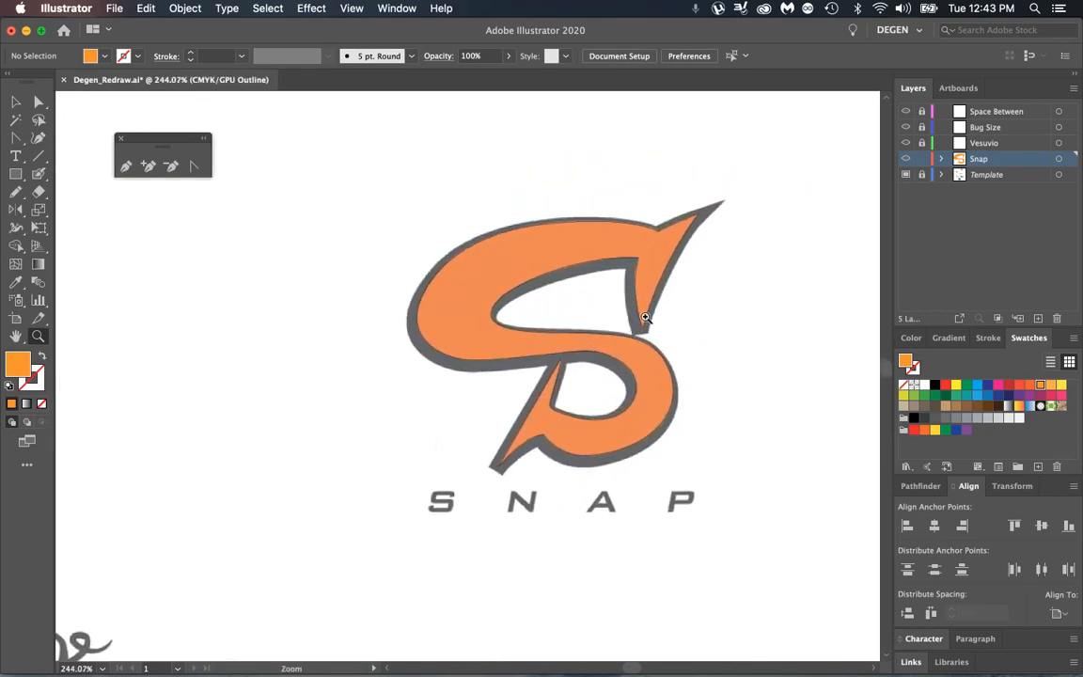
{"action": "left_click", "coordinate": [15, 101]}
Switch to redraw-exercise-1.pdf in Preview and read the SNAP instructions through completing the outer part of the S
{"action": "mouse_move", "coordinate": [323, 669]}
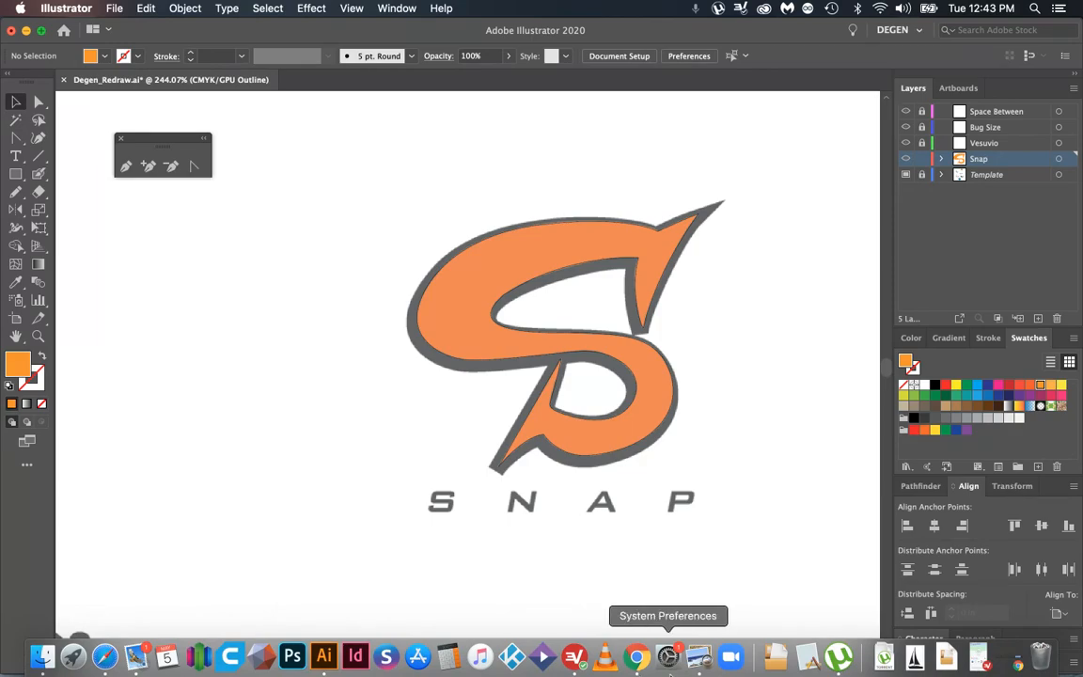
{"action": "left_click", "coordinate": [699, 656]}
{"action": "scroll", "coordinate": [366, 434], "scroll_direction": "down", "scroll_amount": 5}
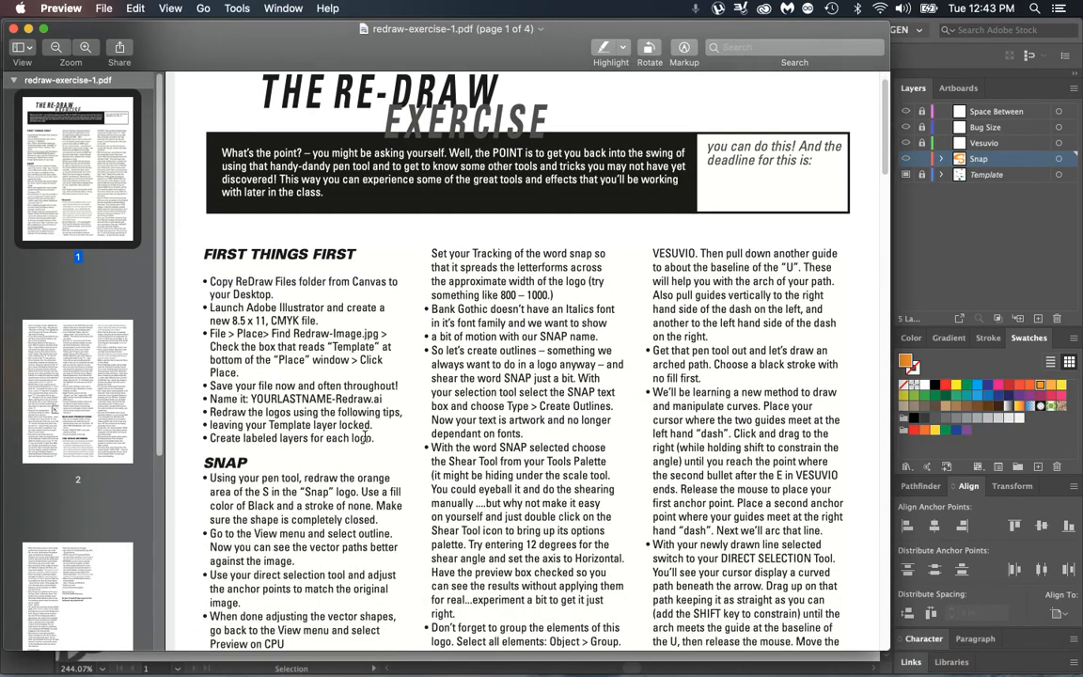
{"action": "scroll", "coordinate": [367, 435], "scroll_direction": "down", "scroll_amount": 6}
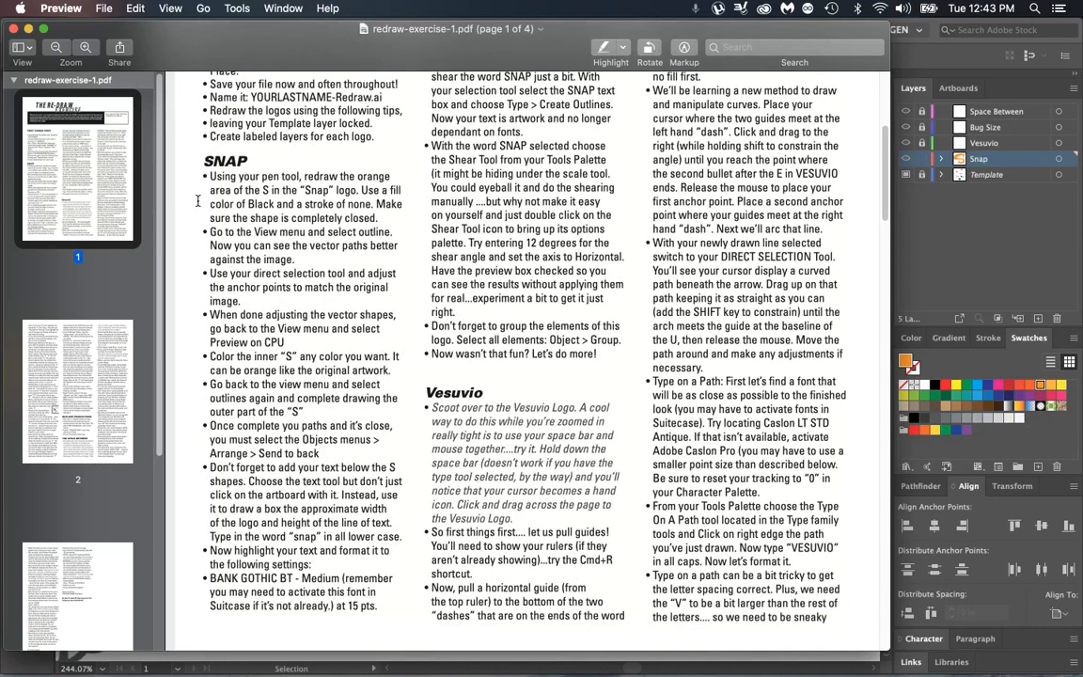
{"action": "left_click_drag", "start_coordinate": [208, 176], "coordinate": [362, 400]}
{"action": "left_click", "coordinate": [352, 411]}
{"action": "scroll", "coordinate": [320, 169], "scroll_direction": "up", "scroll_amount": 8}
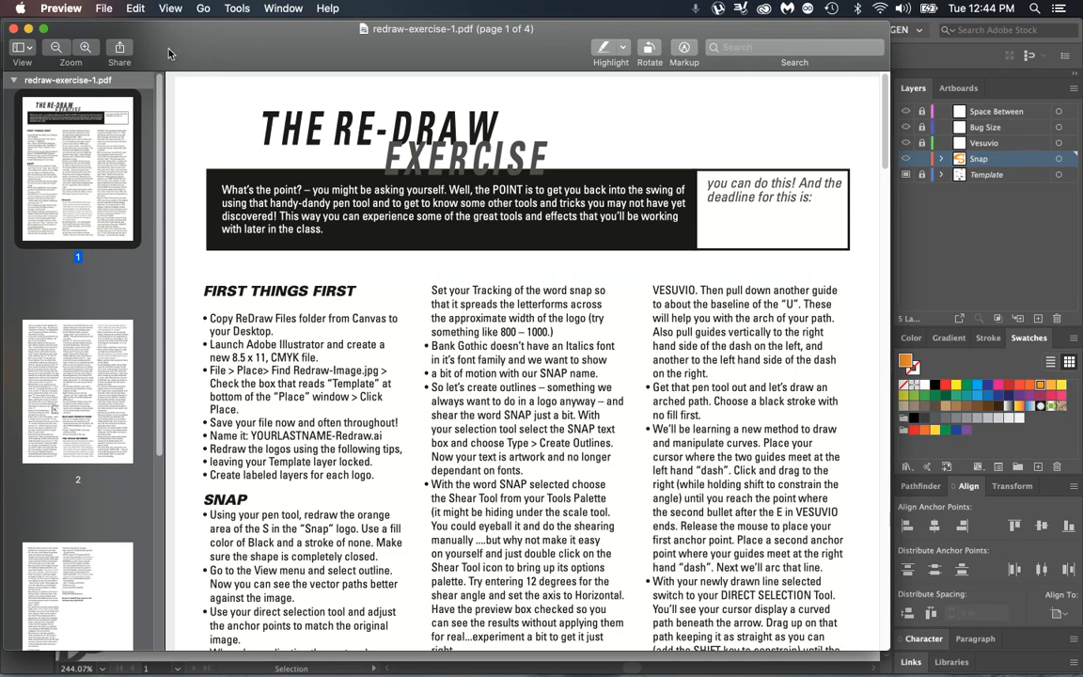
{"action": "mouse_move", "coordinate": [230, 666]}
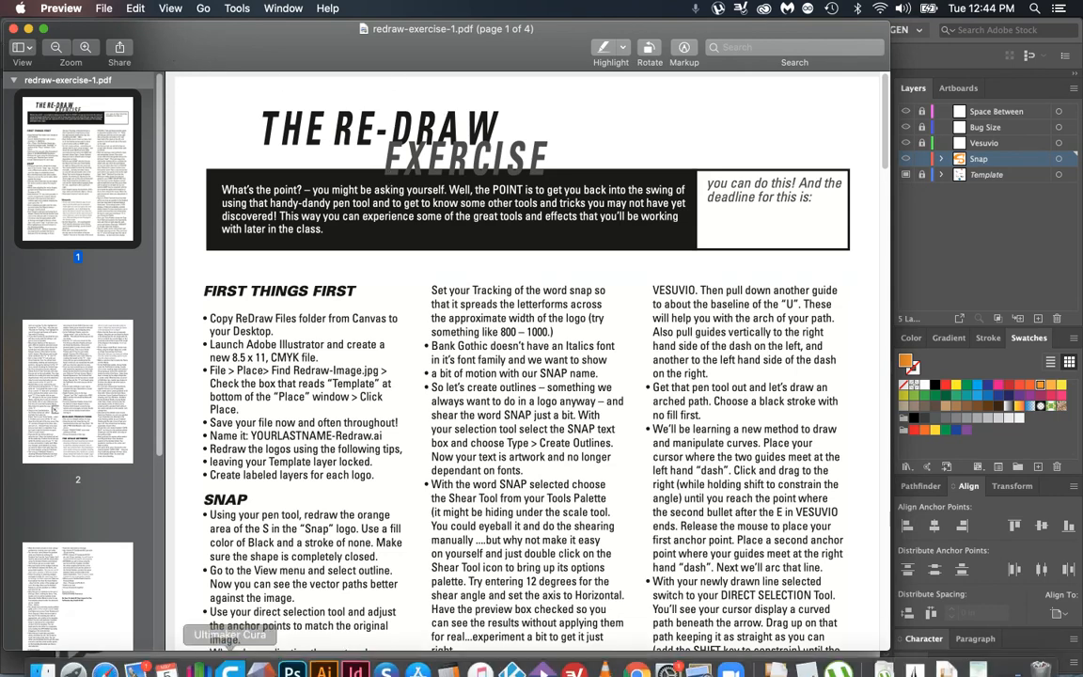